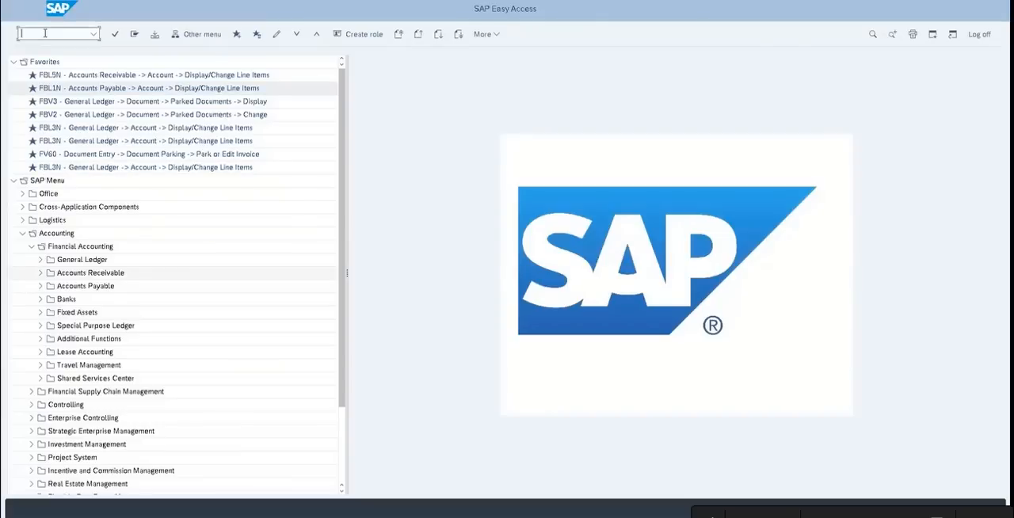
Shrink the SAP window and switch to the open TMIL notes in Notepad
key(super+Down)
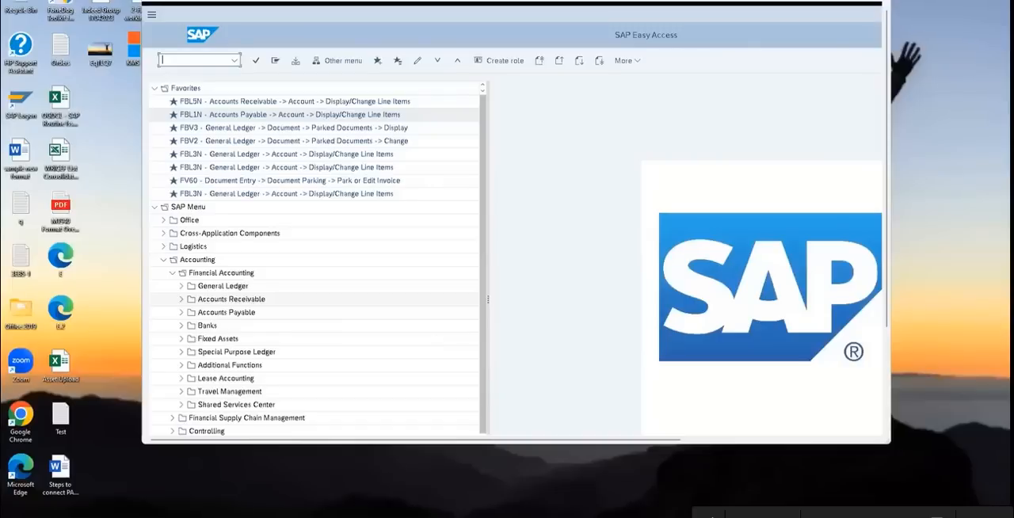
mouse_move(632, 515)
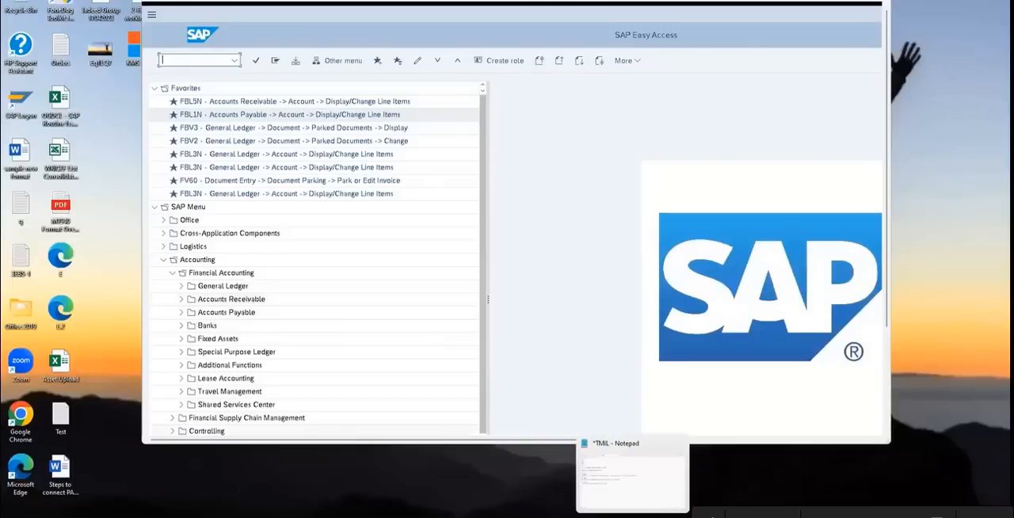
click(636, 497)
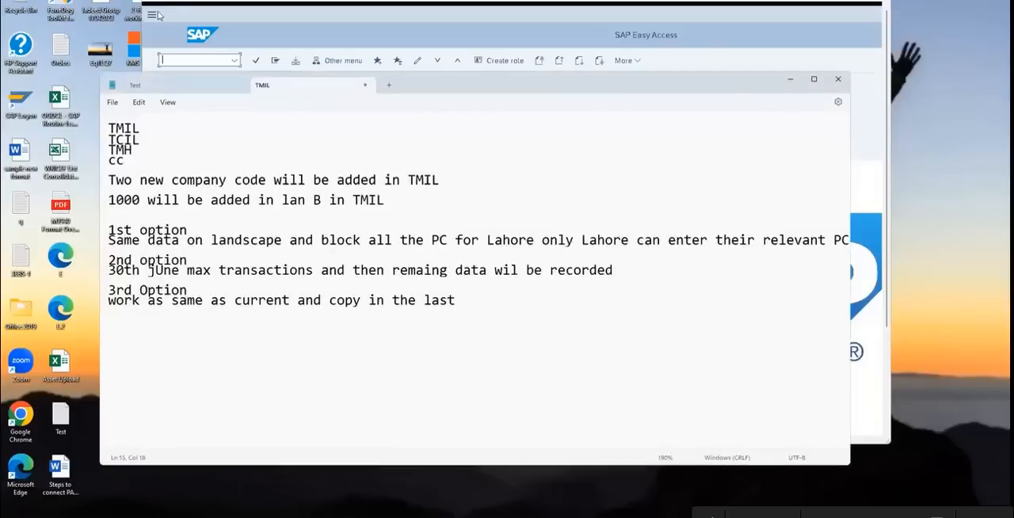
click(113, 106)
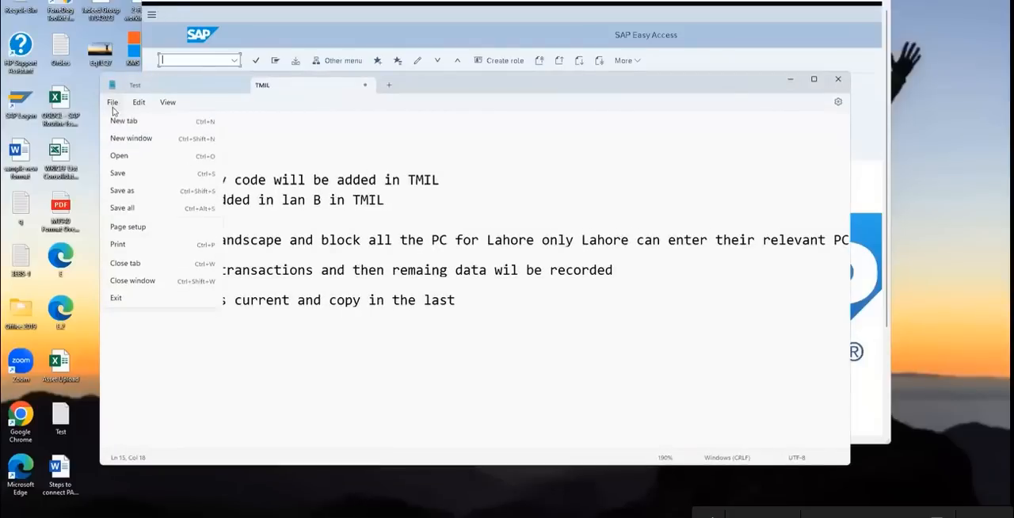
click(140, 157)
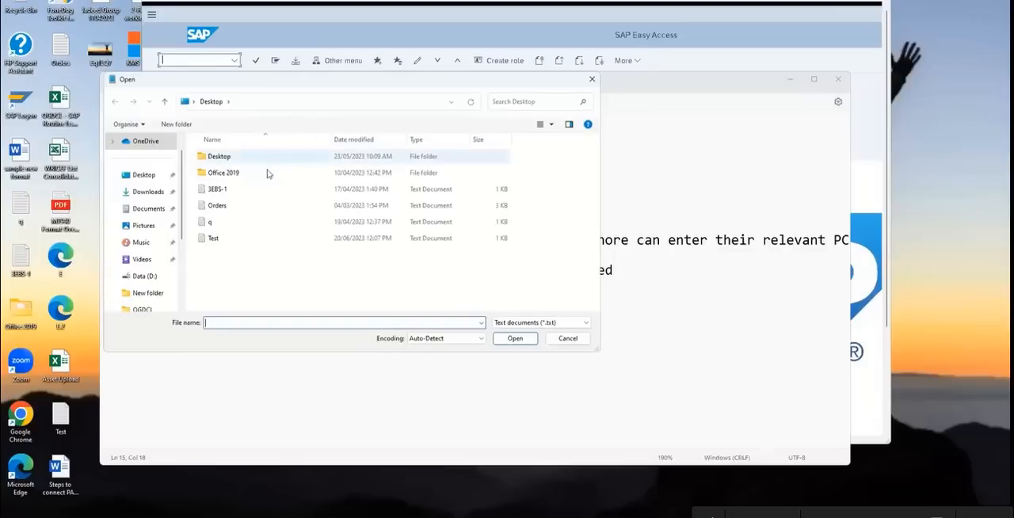
text(nn)
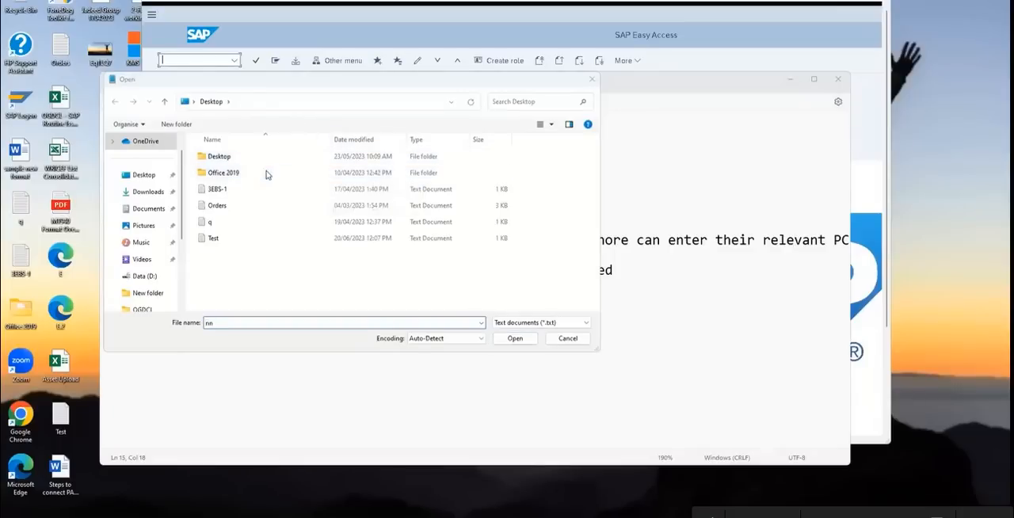
key(Return)
click(569, 256)
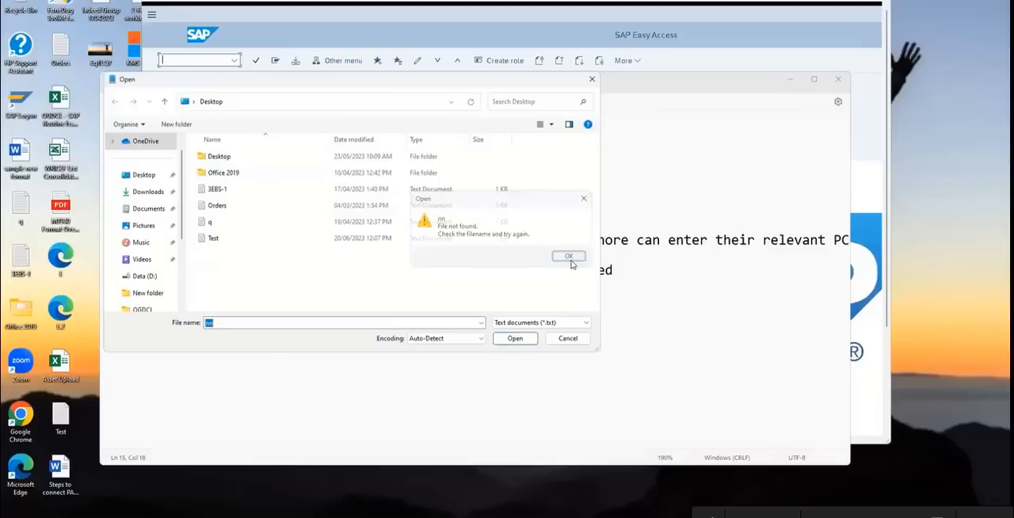
key(BackSpace)
click(564, 338)
Open a new blank Notepad window and maximize it
click(118, 103)
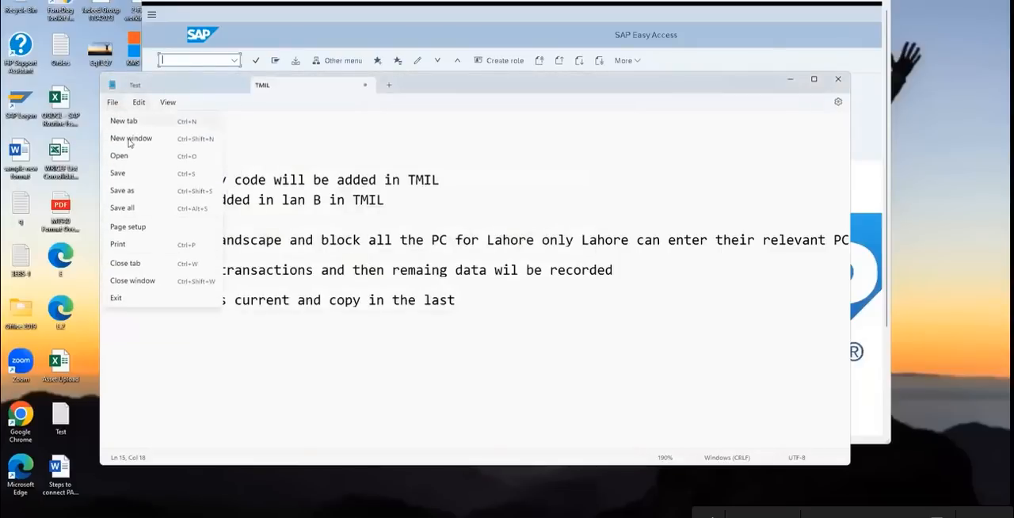
click(131, 140)
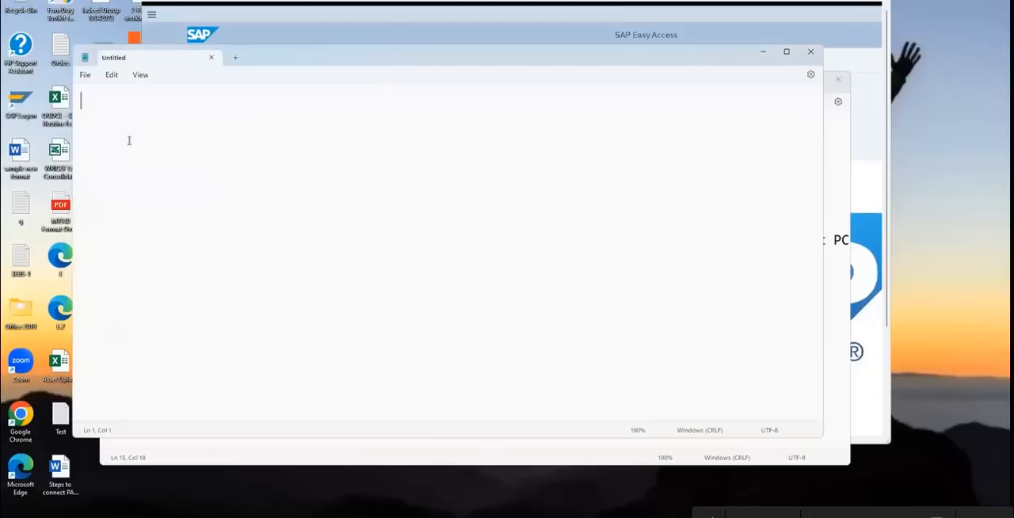
click(502, 44)
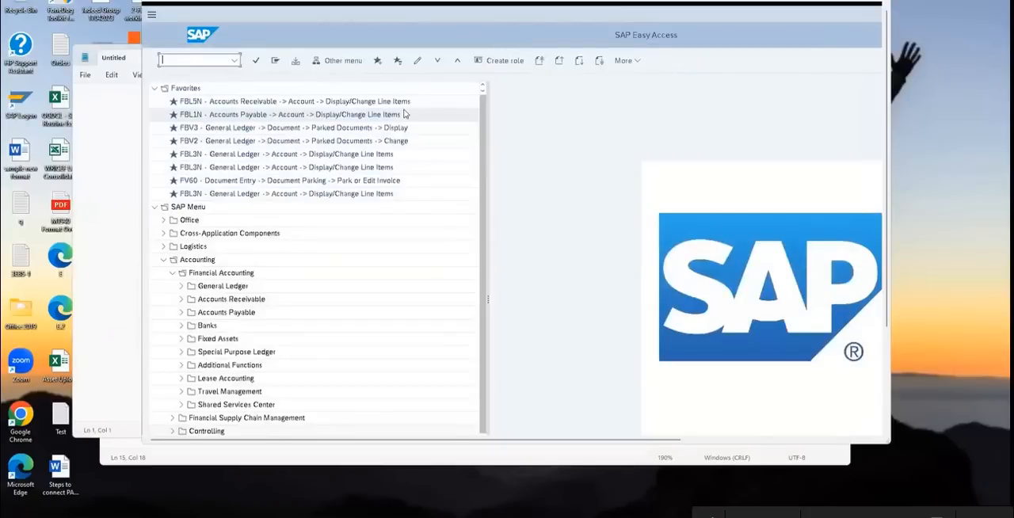
click(98, 61)
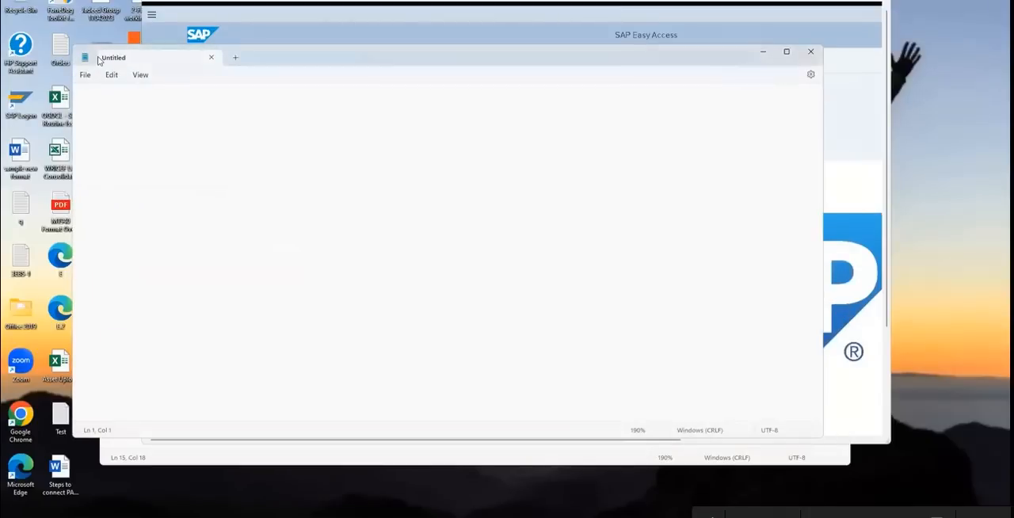
double_click(274, 57)
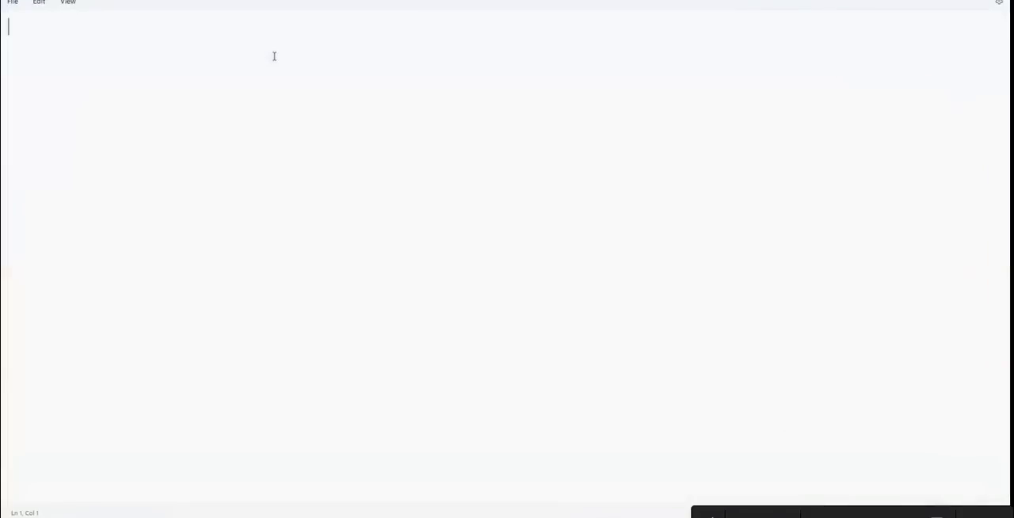
Write "Vendor Dr" on the first line of the blank note, followed by an empty line
text(Vendor Dr)
key(Return)
key(Return)
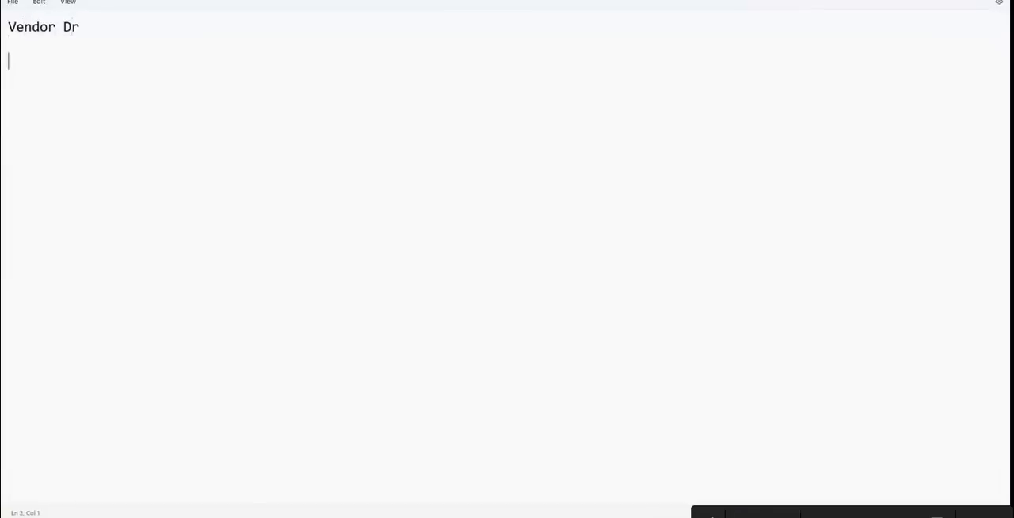
Add the line "Bank CR - Outoging" below the vendor line to complete the outgoing payment entry
text(Bank CR - Outoging)
key(Return)
key(Return)
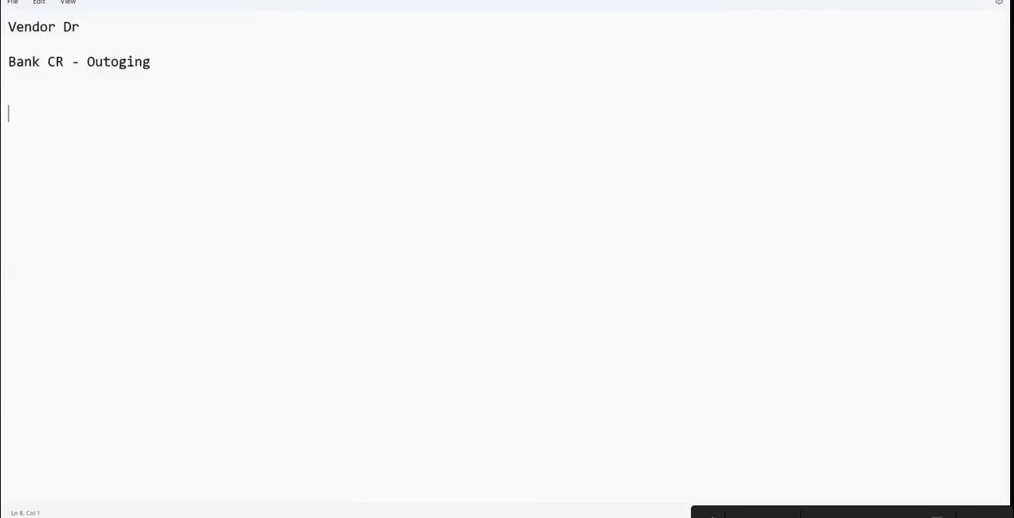
Add the incoming payment entry with the lines "Incoming bank GL Dr" and "Customer Cr", leaving space below
text(Incoming bank GL Dr)
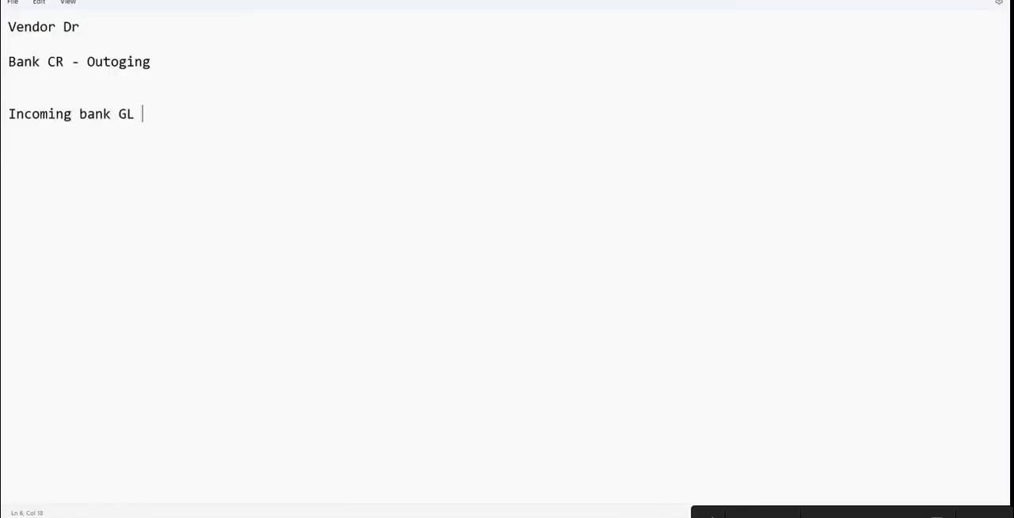
key(Return)
key(Return)
text(Customer Cr)
key(Return)
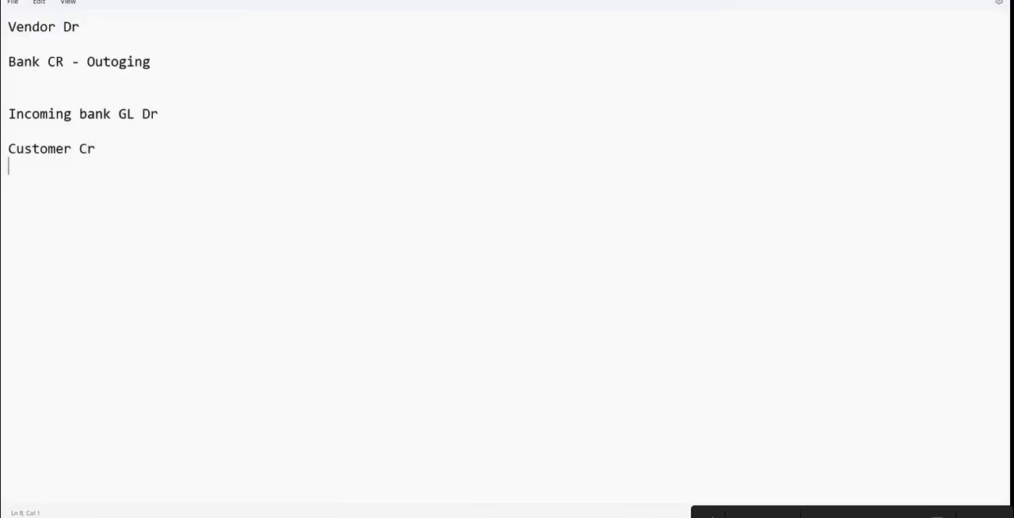
key(Return)
key(Return)
text(Mai)
key(BackSpace)
key(BackSpace)
key(BackSpace)
drag(9, 29, 152, 66)
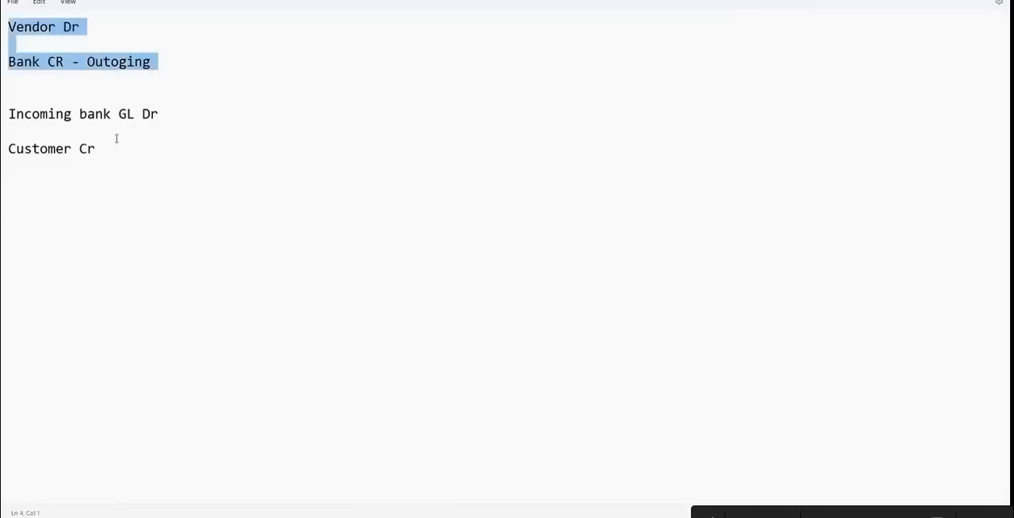
Below the customer line, add the clearing entry "Outgoing GL DR" and "Main Bank GL CR"
click(76, 181)
key(Down)
text(Out)
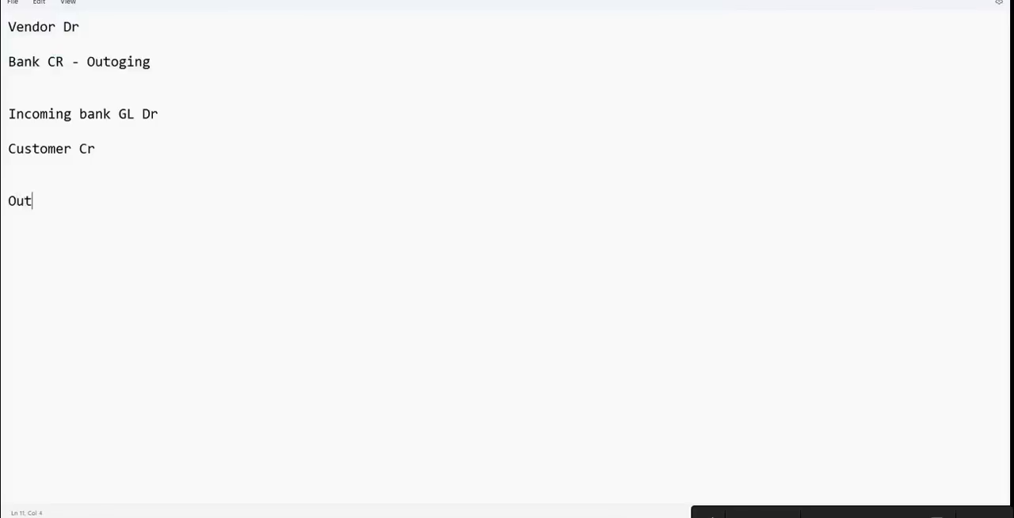
text(going GL DR)
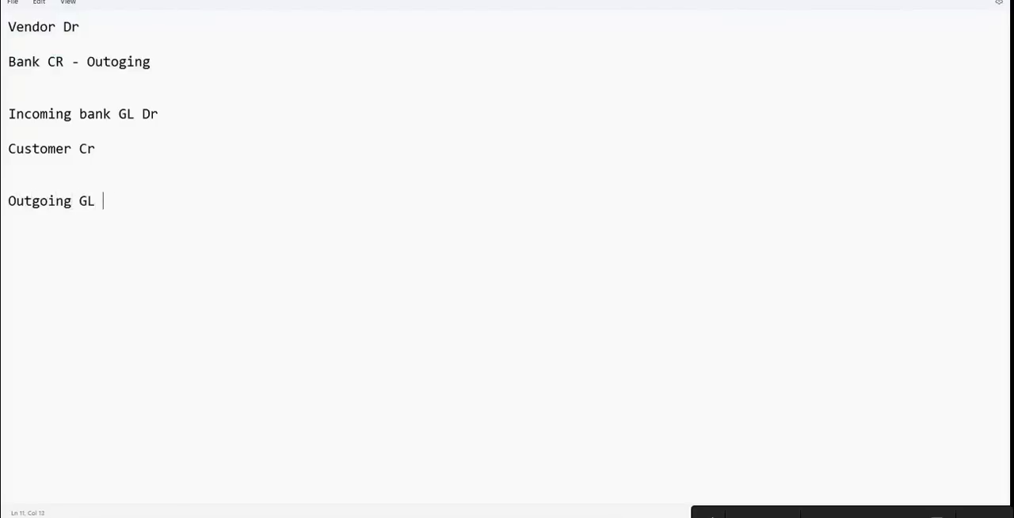
key(Return)
key(Return)
text(Main Bank GL)
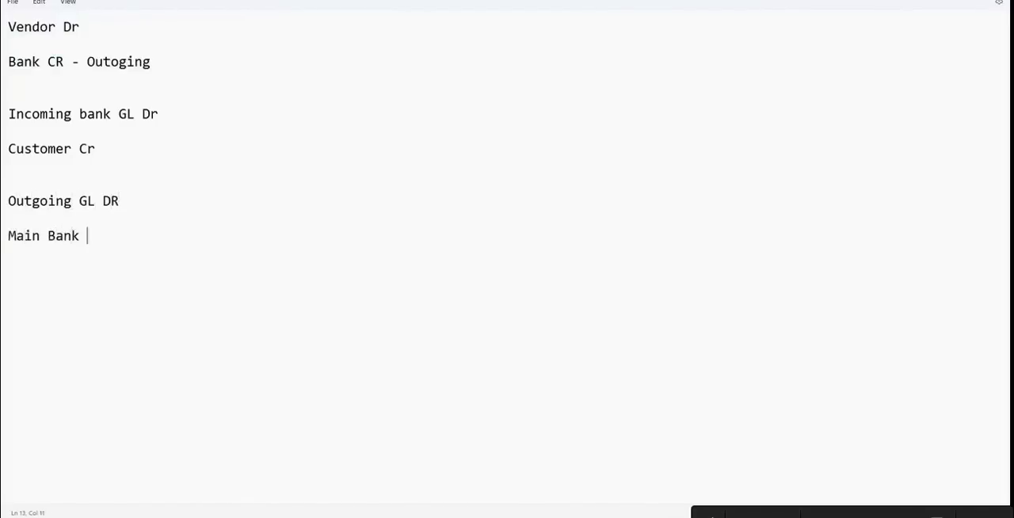
key(Return)
click(140, 236)
text(CR)
Below the outgoing clearing entry, add the lines "Main Bank Dr" and "Incoming Cr"
key(Return)
key(Return)
key(Return)
text(Main B an)
key(BackSpace)
key(BackSpace)
key(BackSpace)
text(ank Dr)
key(Return)
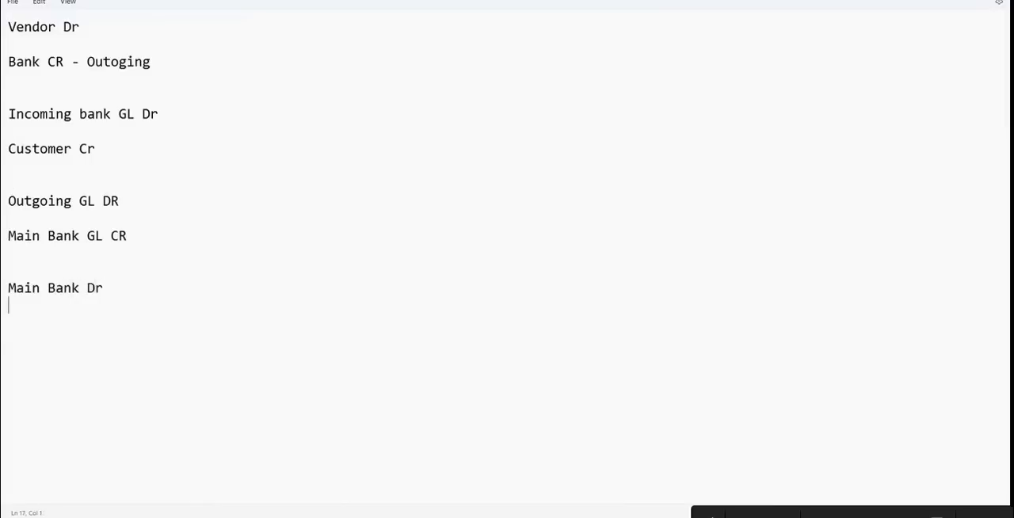
text(Incoming Cr)
key(Return)
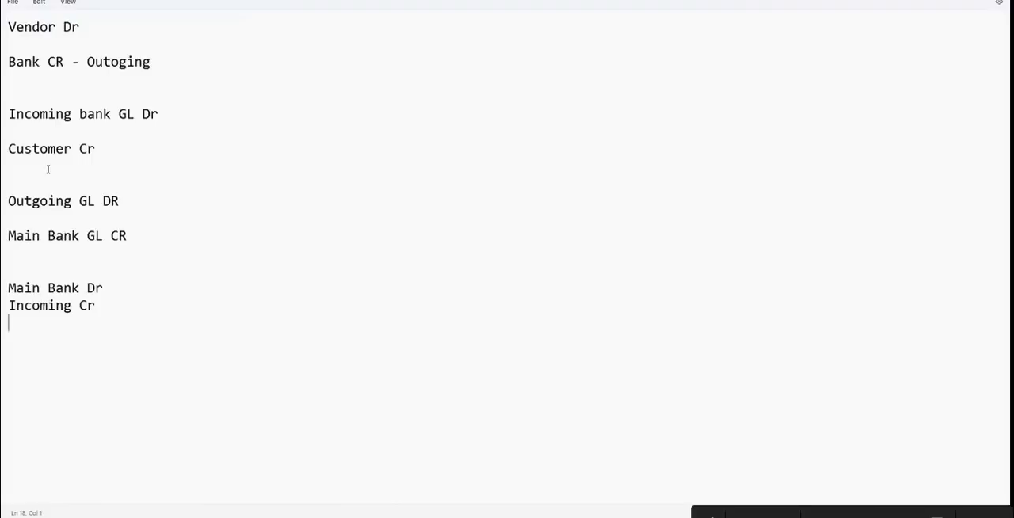
drag(32, 114, 191, 113)
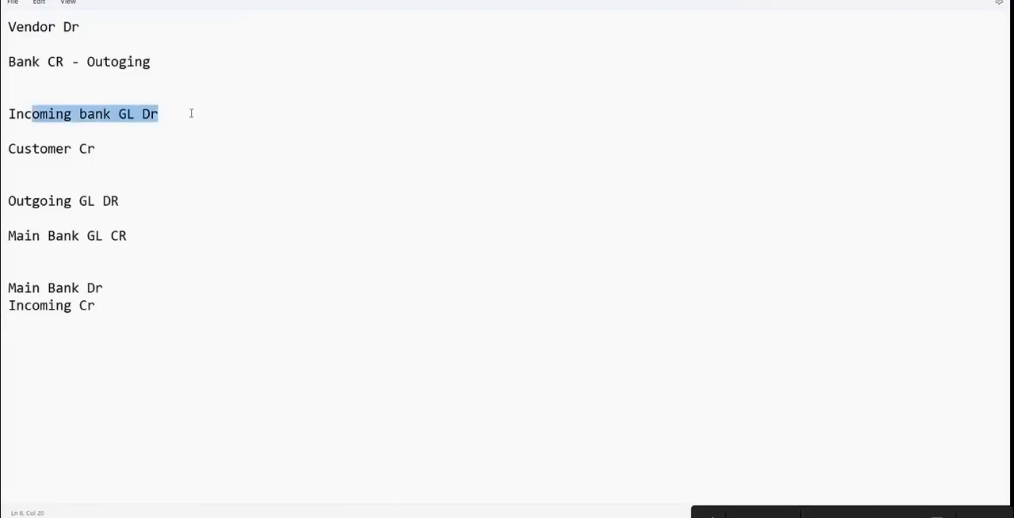
drag(39, 62, 150, 61)
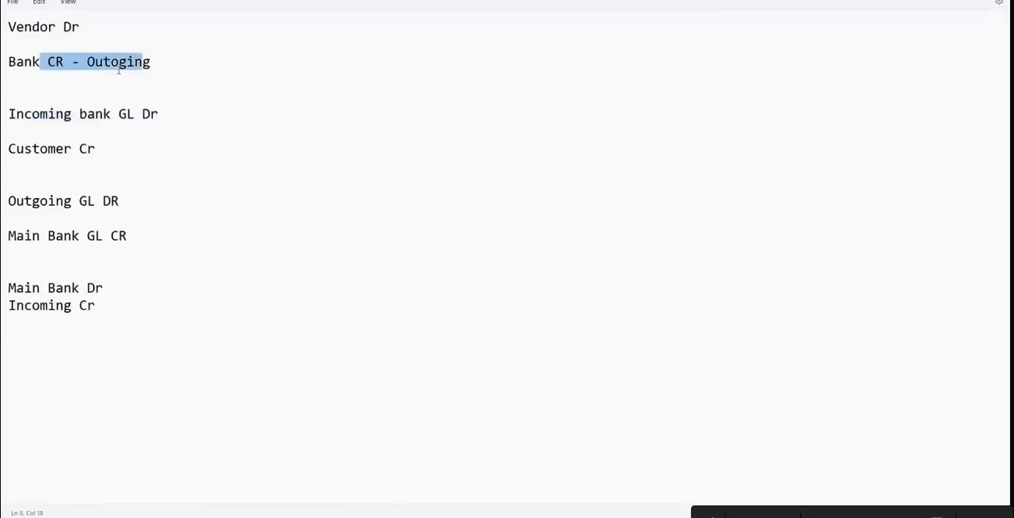
drag(25, 236, 167, 237)
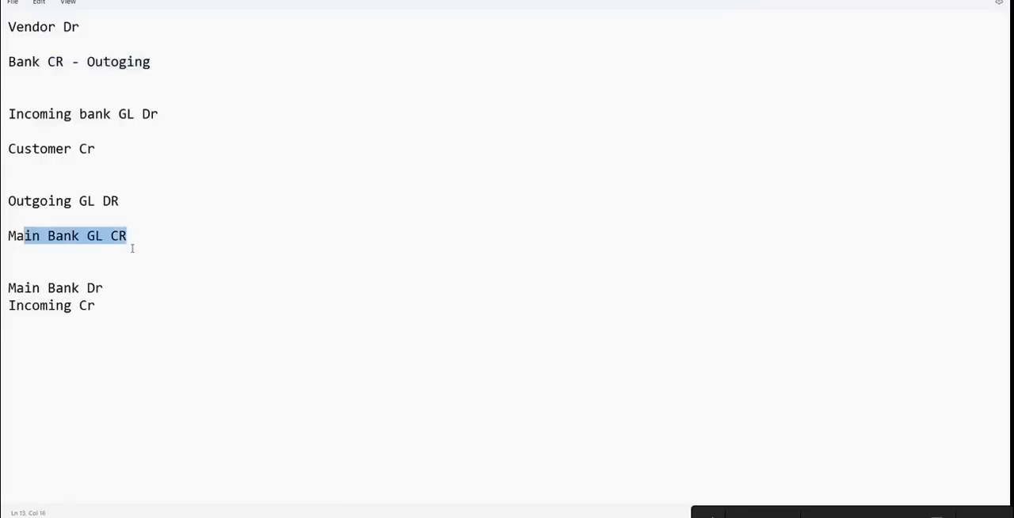
drag(35, 277, 156, 322)
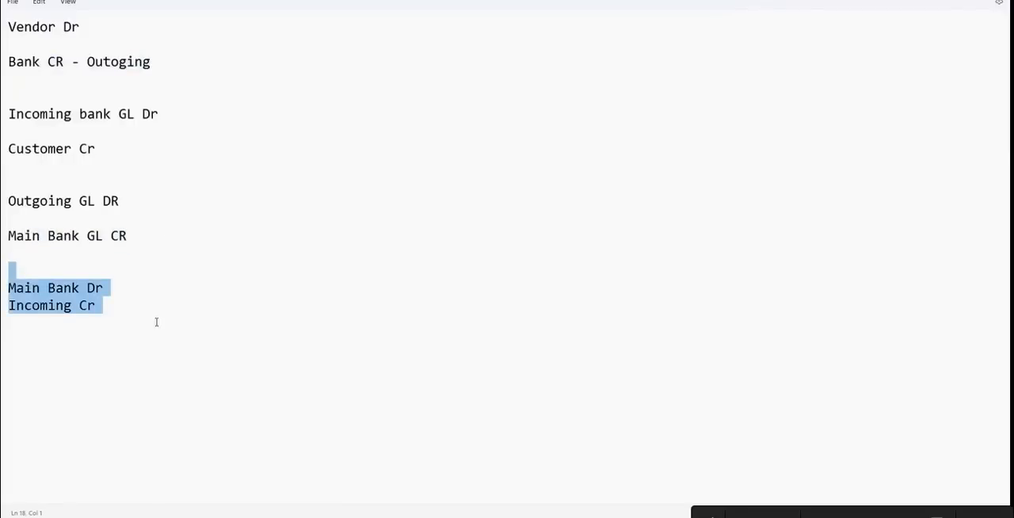
Add the bank charges entry with the lines "Bank Chargs Dr" and "Mian bank CR" below the incoming entry
click(55, 383)
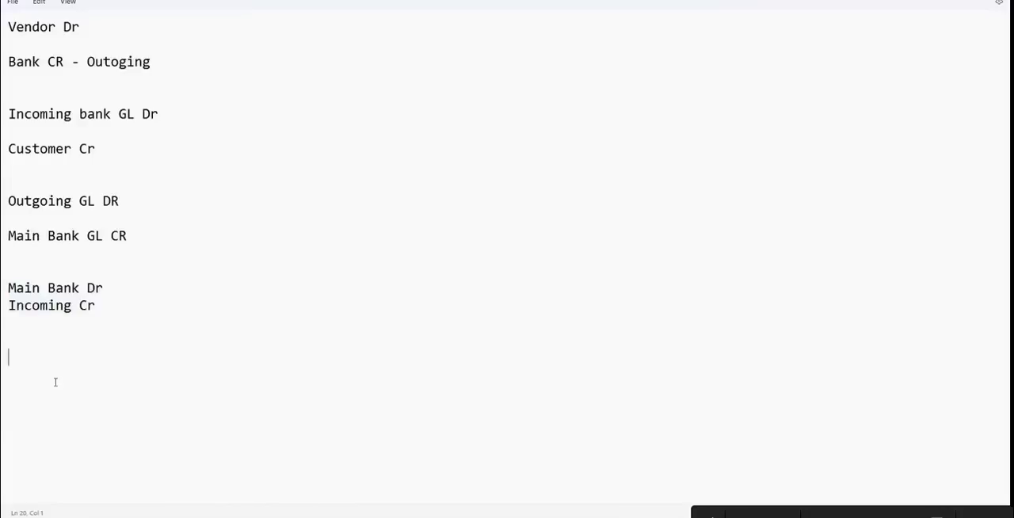
text(Bank Chargs Dr)
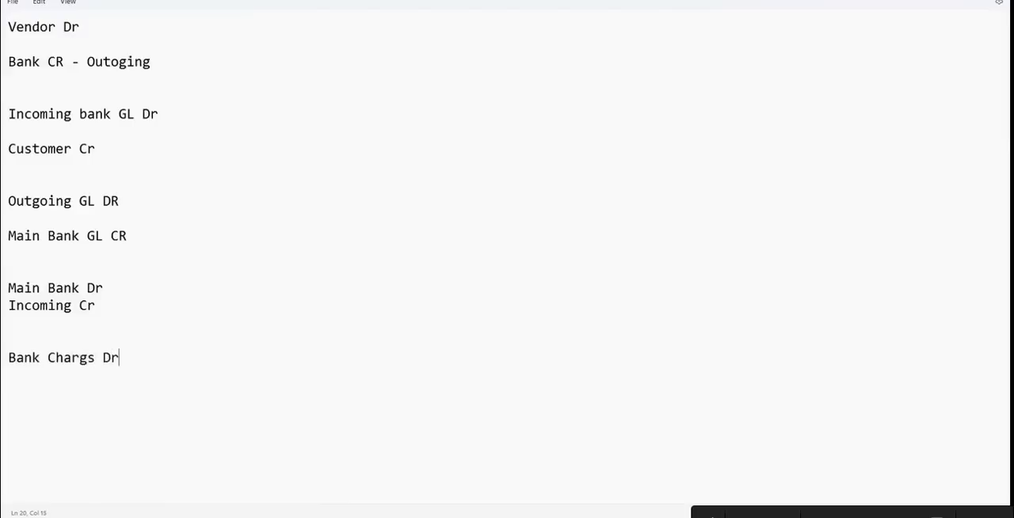
key(Return)
text(Mian bank CR)
key(Return)
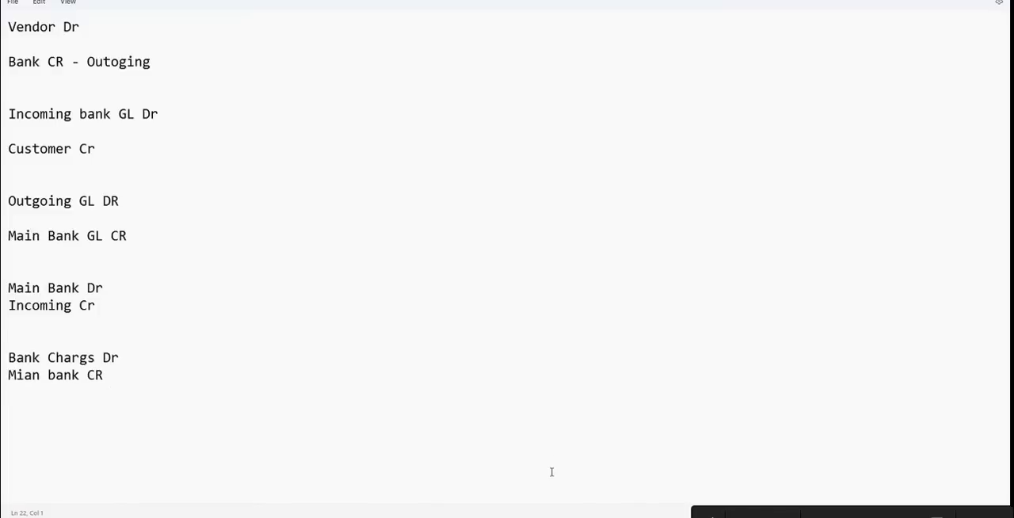
Add indented column headings "Dr" and "CR" on a line below the bank charges entry
click(376, 203)
key(Down)
key(Down)
key(Down)
key(Down)
key(Down)
key(Down)
key(Down)
key(Down)
key(Down)
key(Down)
key(Down)
key(Down)
key(Down)
text(Dr)
key(BackSpace)
key(BackSpace)
key(Tab)
key(Tab)
key(Tab)
text(Dr)
Enter 10000 as the first indented debit amount beneath the column headings
key(Tab)
text(CR)
key(Return)
key(Tab)
Enter 20000 and 500 as further debit amounts on separate lines below the first one
key(Tab)
key(Tab)
key(BackSpace)
text(100000)
key(BackSpace)
key(Tab)
key(Return)
key(Tab)
key(Tab)
text(20000)
key(Return)
key(Tab)
key(Tab)
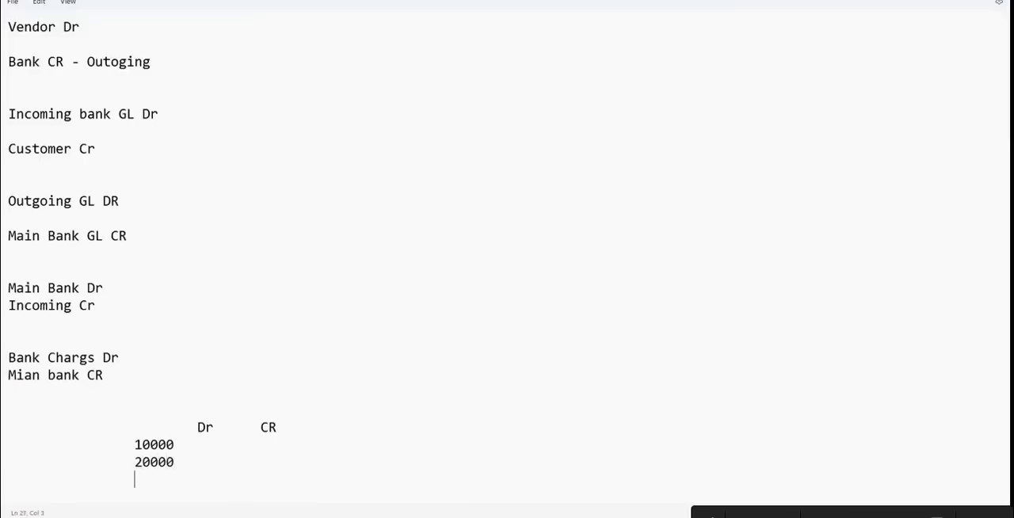
text(500)
Enter 1000 and 10000 under the CR heading on two new lines
key(Tab)
key(Return)
key(Tab)
text(1000)
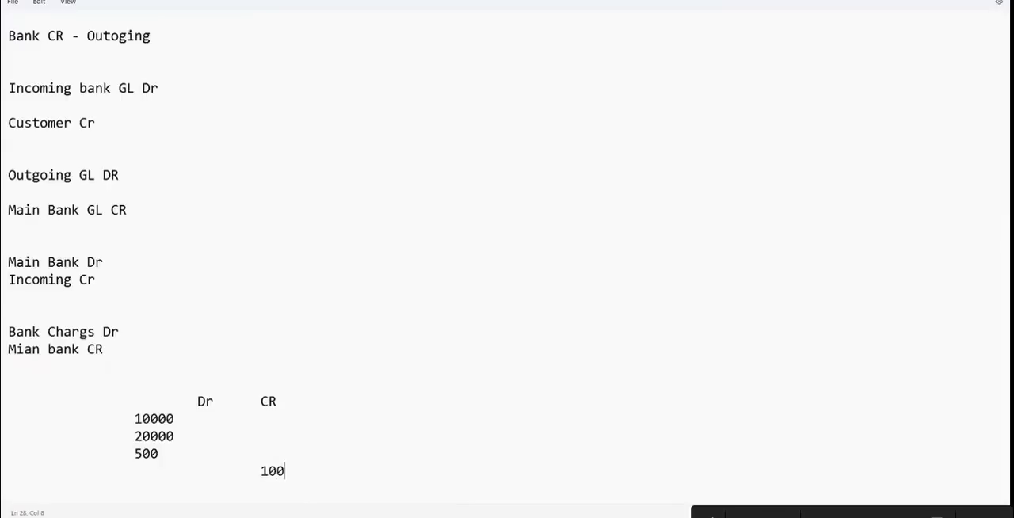
key(Return)
key(Tab)
key(Tab)
key(Tab)
key(Tab)
text(10000)
Enter 1234 in a third column on the first debit amount's line and add spacing on the 20000 line
click(190, 421)
key(Tab)
key(Tab)
key(Tab)
text(1234)
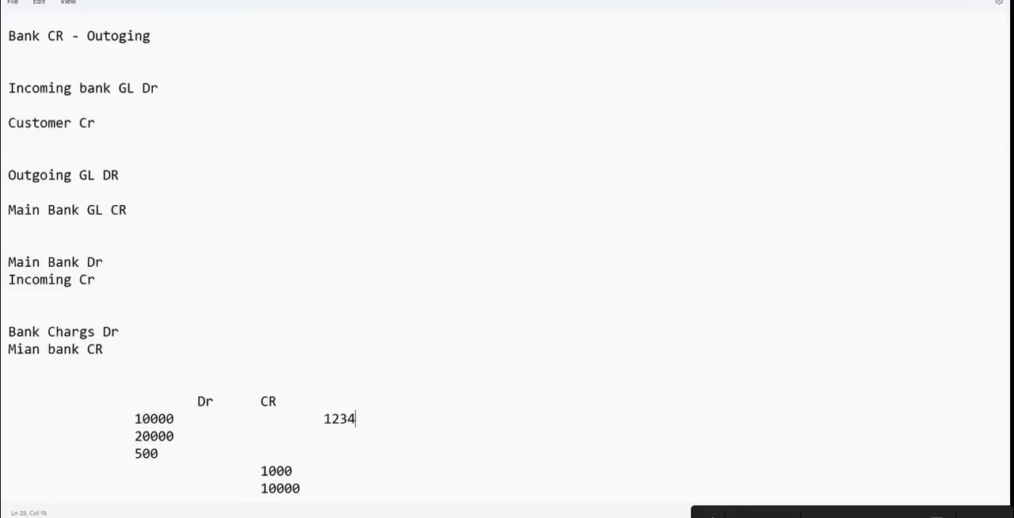
key(BackSpace)
key(BackSpace)
key(BackSpace)
right_click(333, 442)
click(188, 443)
key(Tab)
key(Tab)
key(Tab)
Add the heading "Check No.s" above the third column, after the CR heading
right_click(332, 399)
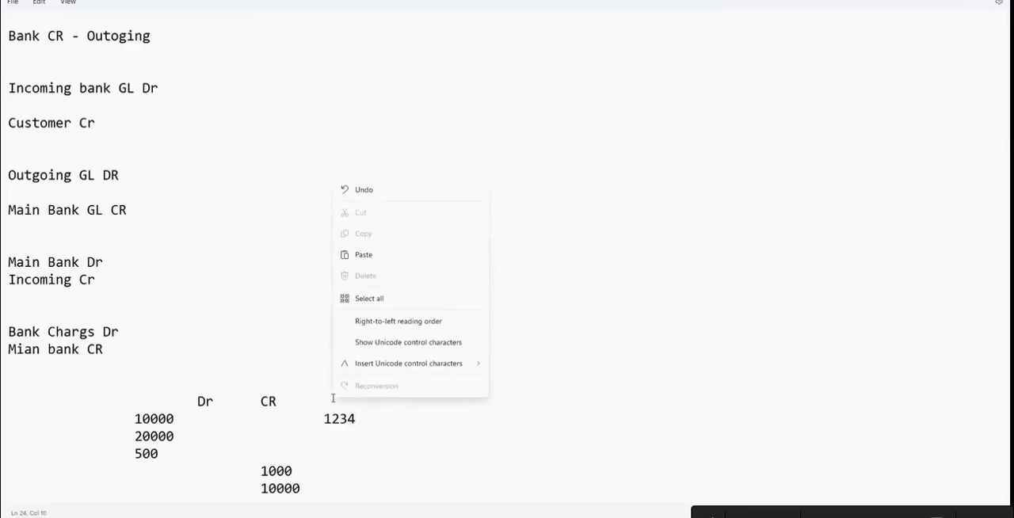
click(325, 399)
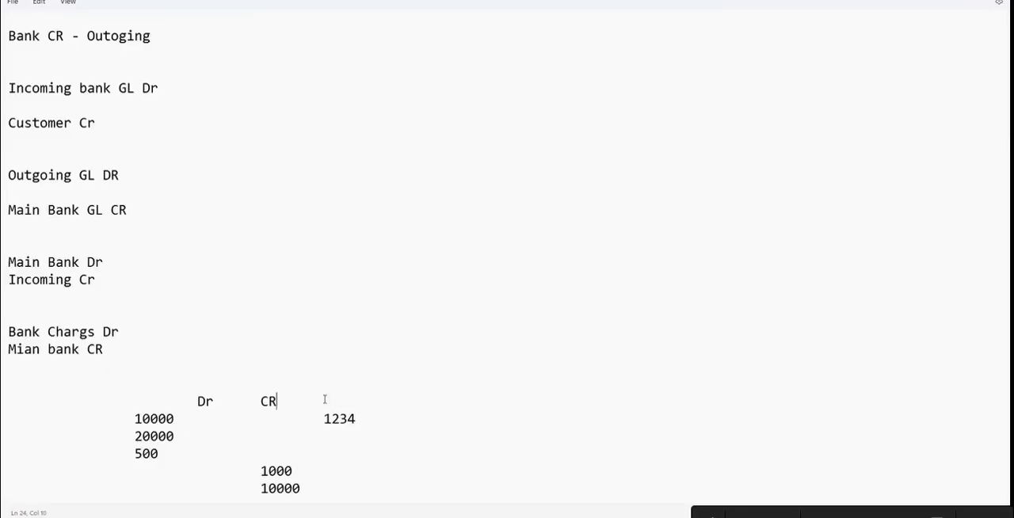
text(Check No.s)
Enter 2222 as the check number for the 20000 debit amount
click(220, 435)
key(Tab)
key(Tab)
text(2222)
Enter 3196 as the check number for the 500 debit amount
click(167, 453)
key(Tab)
key(Tab)
key(Tab)
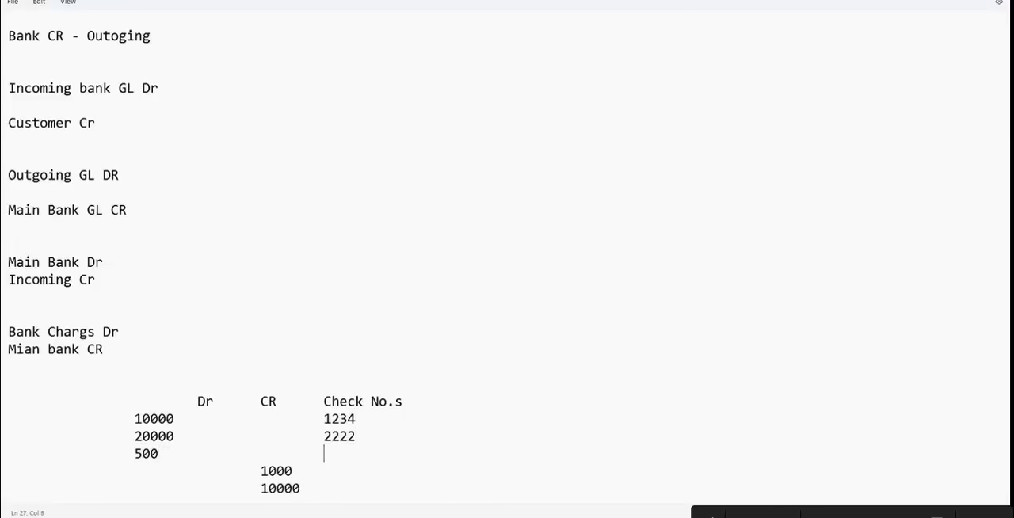
text(3196)
Enter 2211 as the check number for the 1000 credit amount
right_click(310, 469)
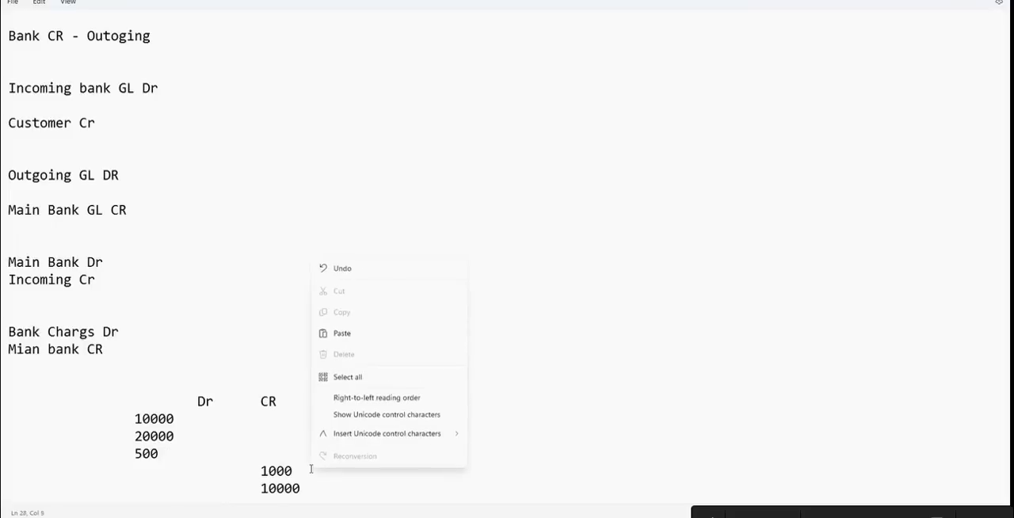
click(302, 467)
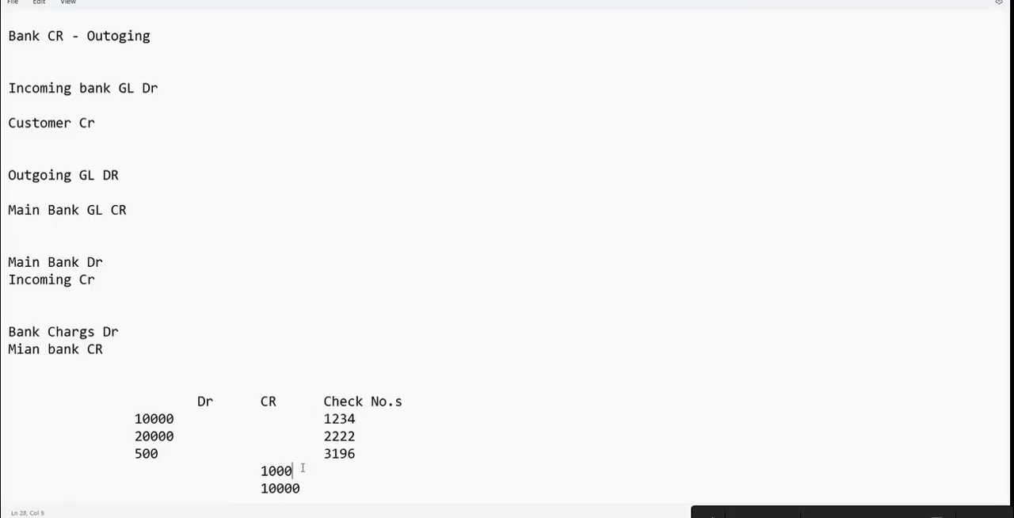
key(Tab)
text(2211)
Enter 1011 as the check number for the 10000 credit amount
click(320, 493)
key(Tab)
text(1000)
key(BackSpace)
key(BackSpace)
key(BackSpace)
text(011)
click(150, 493)
key(Return)
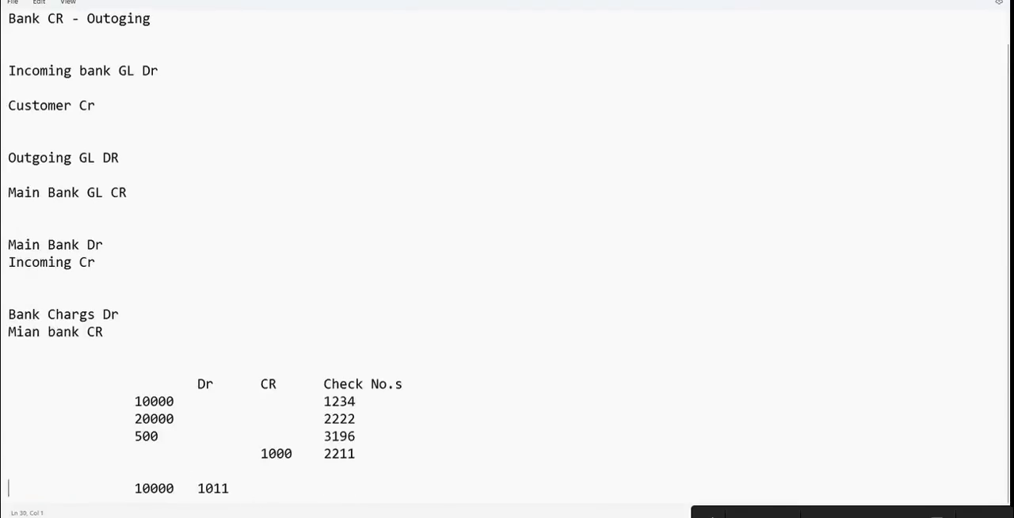
key(BackSpace)
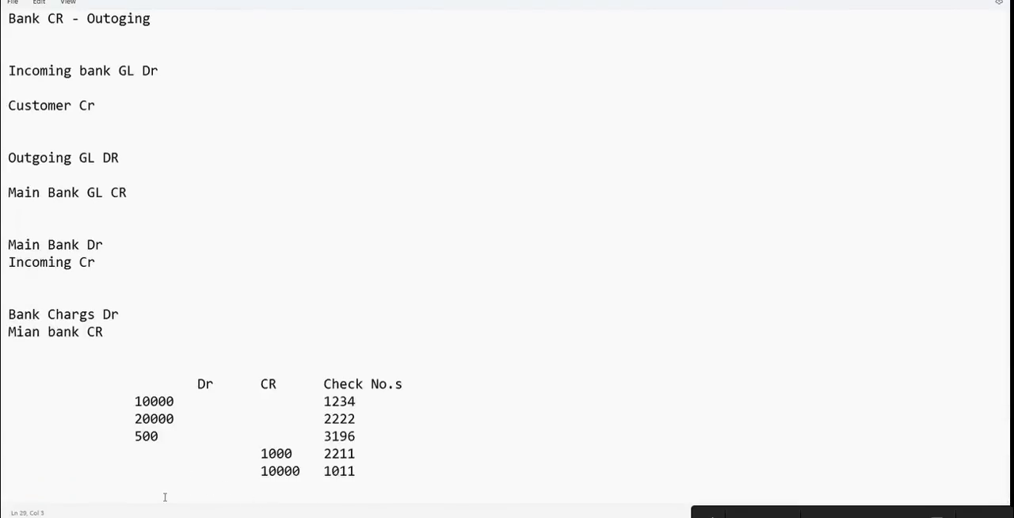
Add a final line with a debit amount of 200 and the text "Charges" in the check number column
click(363, 470)
key(Return)
key(Tab)
key(Tab)
text(200)
key(Tab)
key(Tab)
key(Tab)
text(Charges)
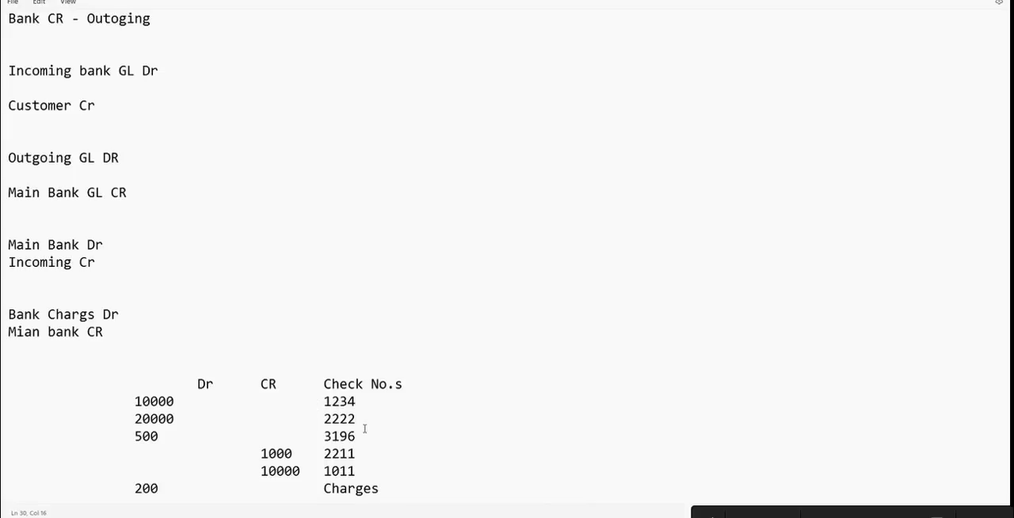
Switch to SAP and open the manual bank statement transaction FF67
click(68, 398)
click(636, 513)
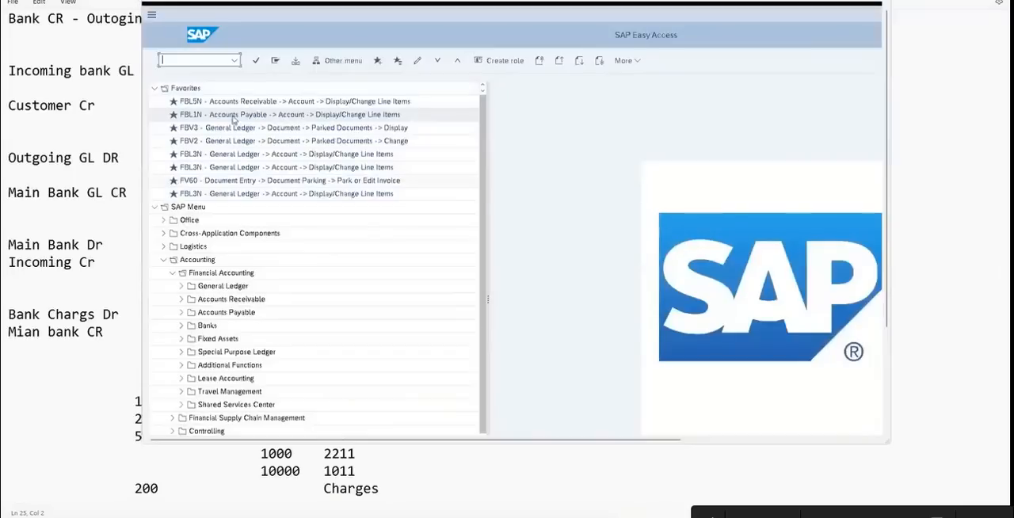
text(ff67)
key(Return)
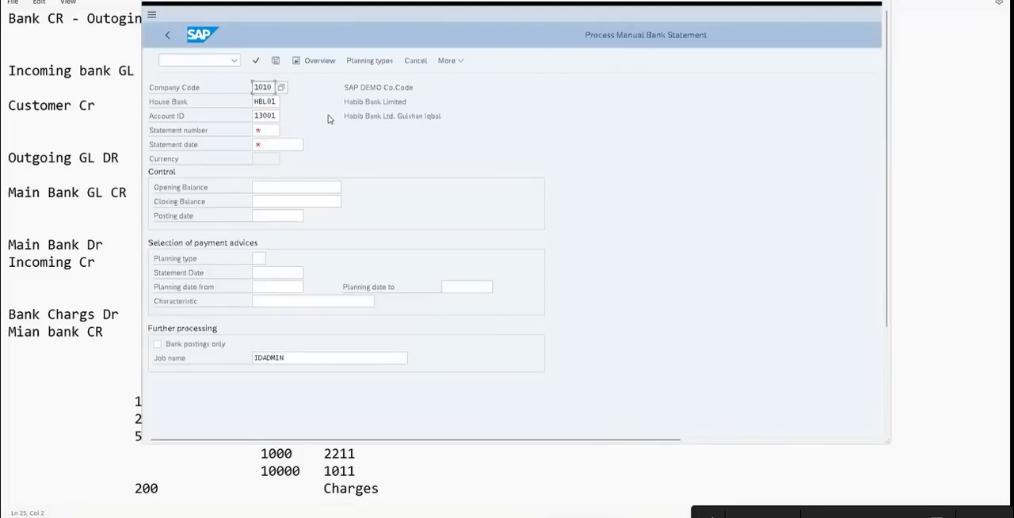
Return to SAP Easy Access and open the G/L line item transaction FBL3N
click(171, 37)
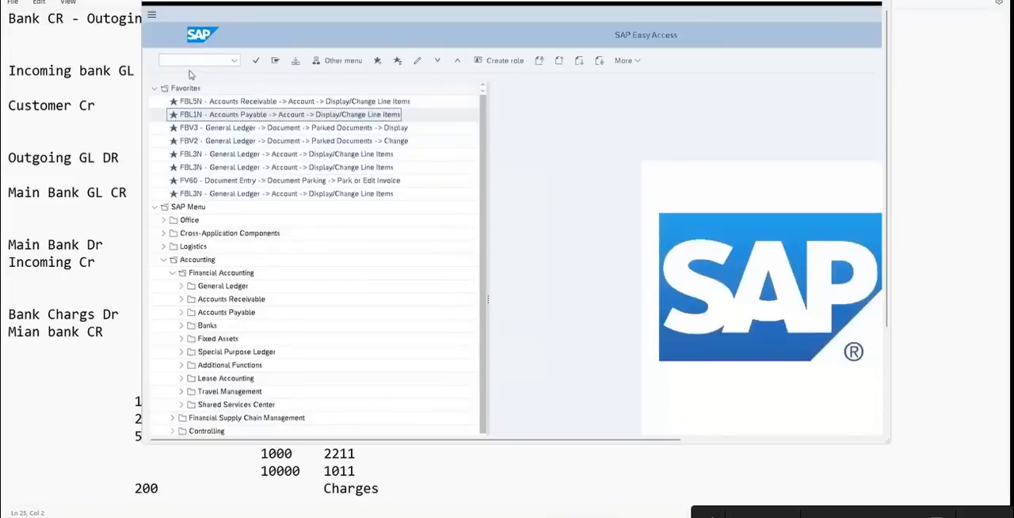
text(fbl3n)
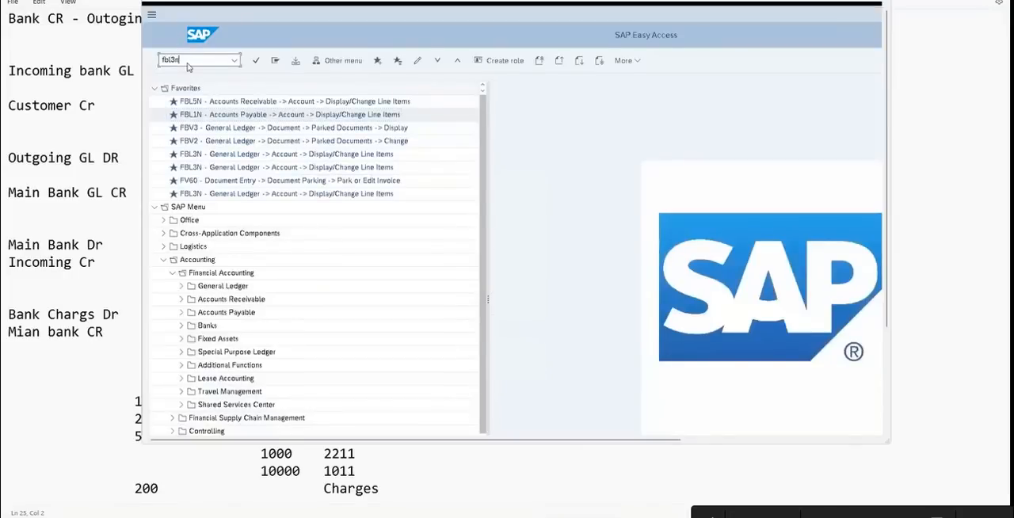
key(Return)
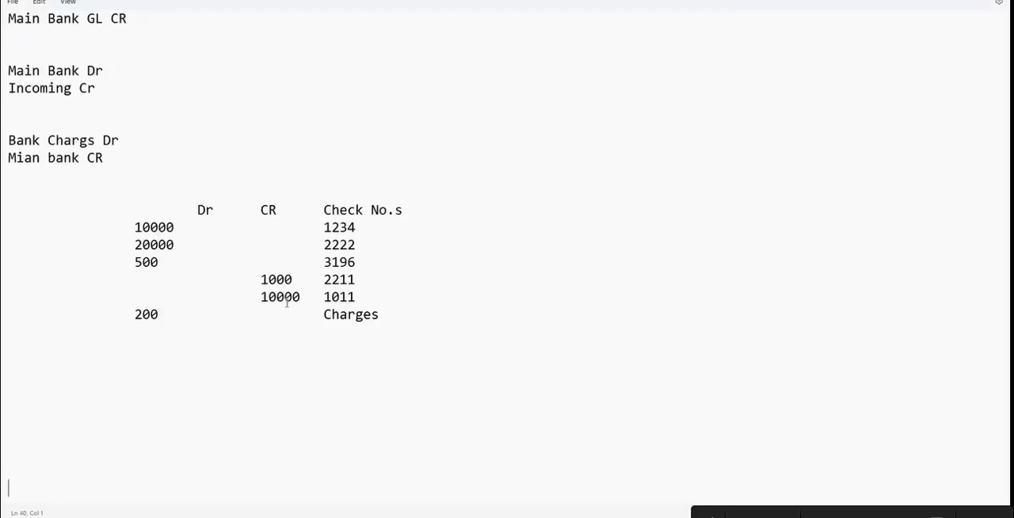
Add the title "Bank Statement" in Notepad below the bank charges entry and above the amounts table
click(197, 171)
text(Bank Statement)
key(Return)
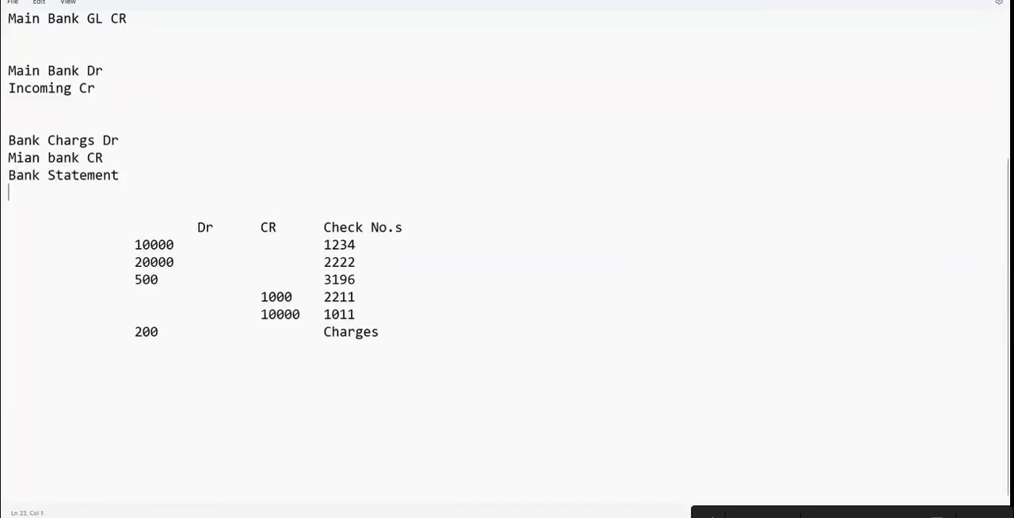
Insert blank lines to set the "Bank Statement" title apart from the bank charges entry
click(154, 166)
key(Return)
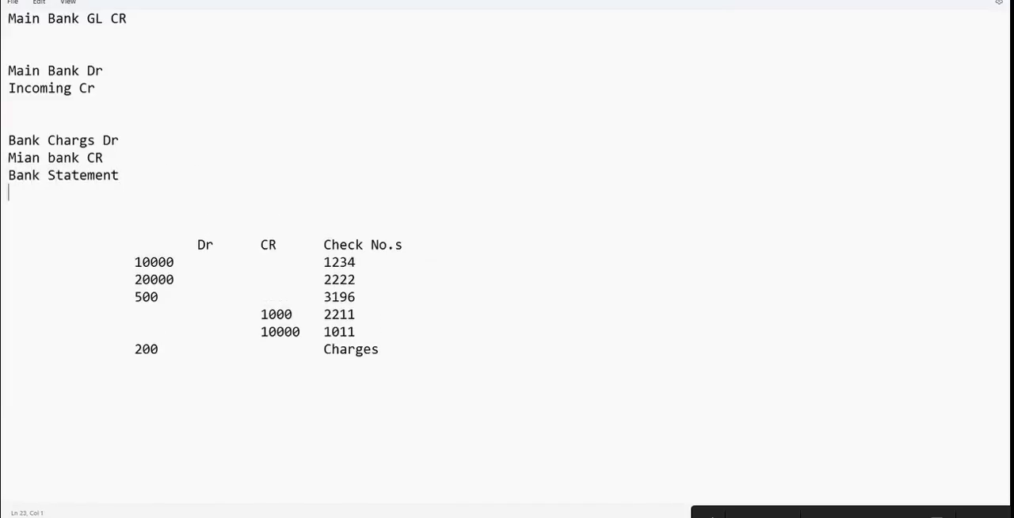
click(132, 156)
key(Return)
key(Return)
key(Return)
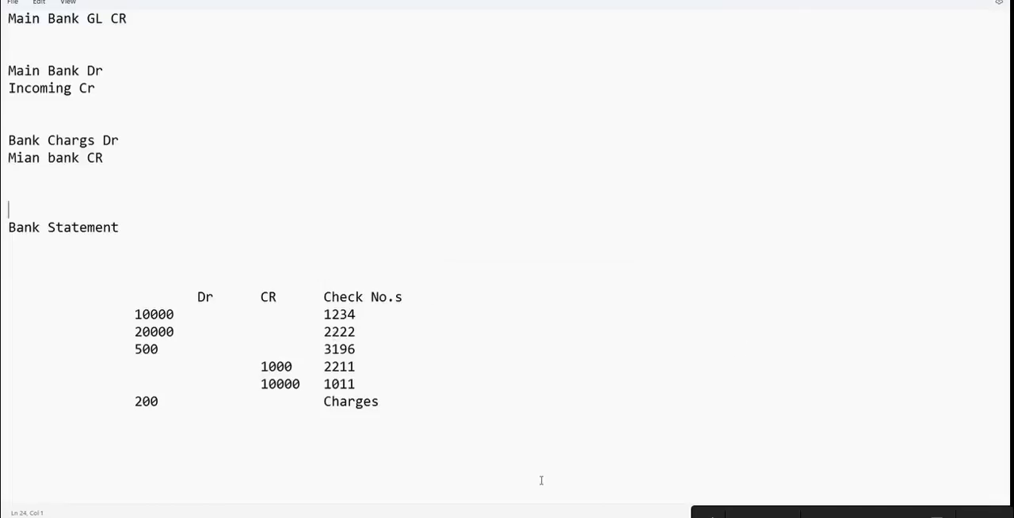
Switch to SAP, maximize its window and open transaction FF67
key(alt+Tab)
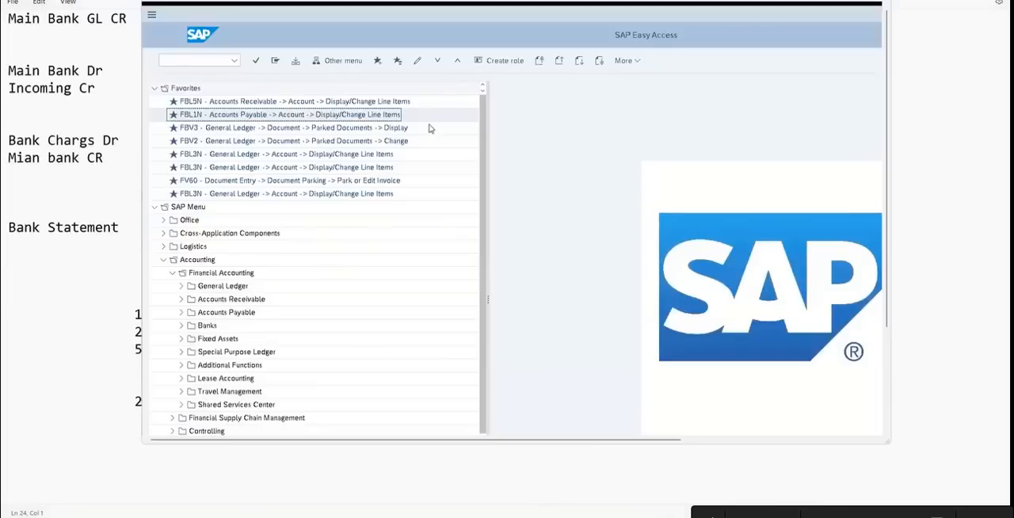
double_click(397, 1)
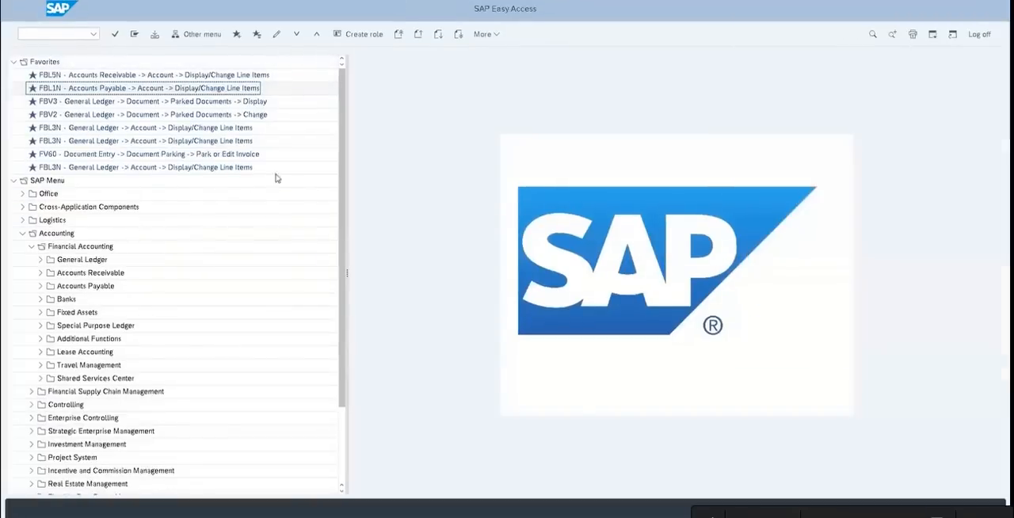
text(ff67)
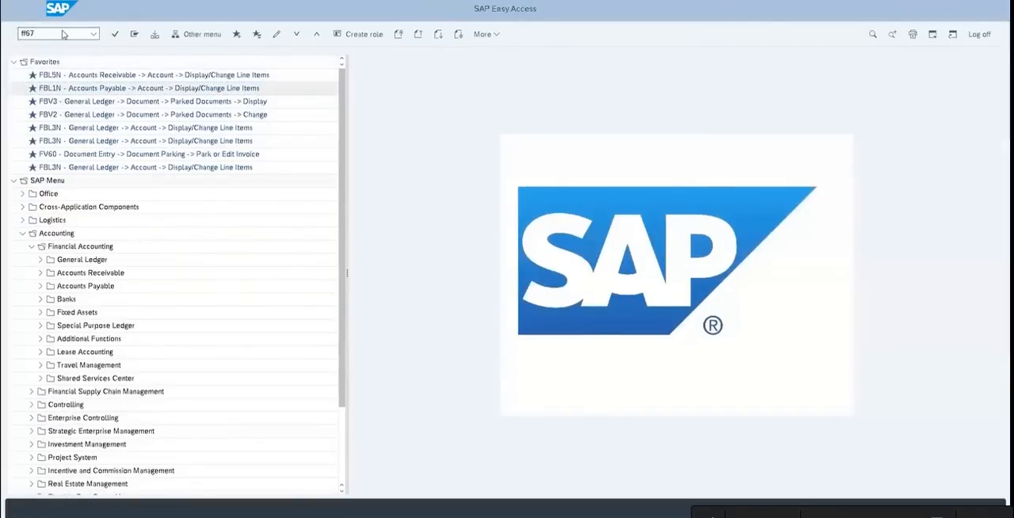
key(Return)
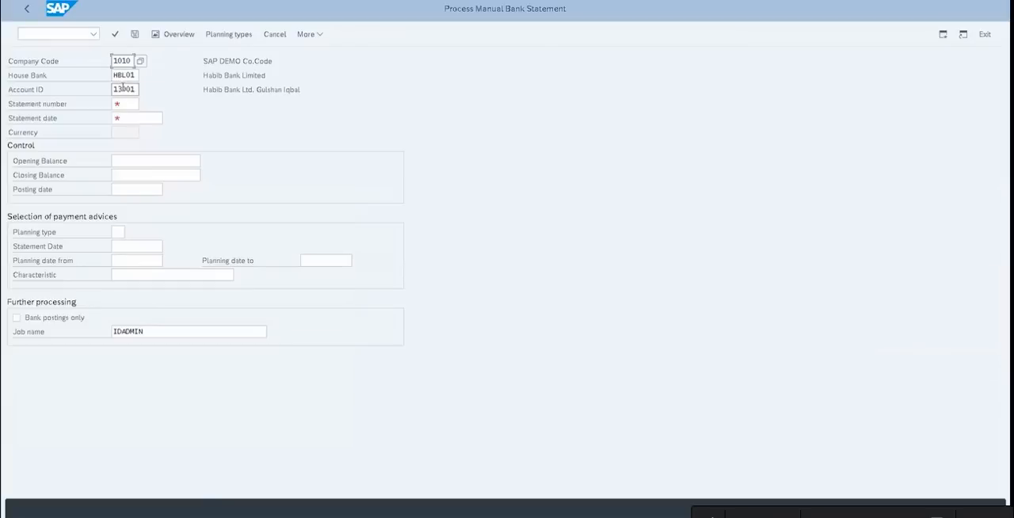
Display manual bank statement number 1 dated 11.06.2023 for the preset house bank account, and return to SAP Easy Access
click(122, 103)
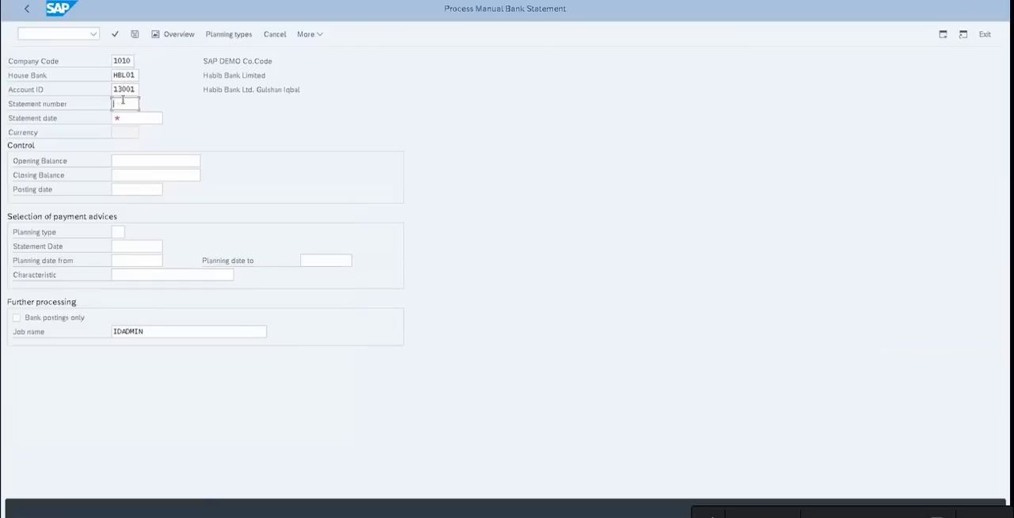
text(1)
key(Return)
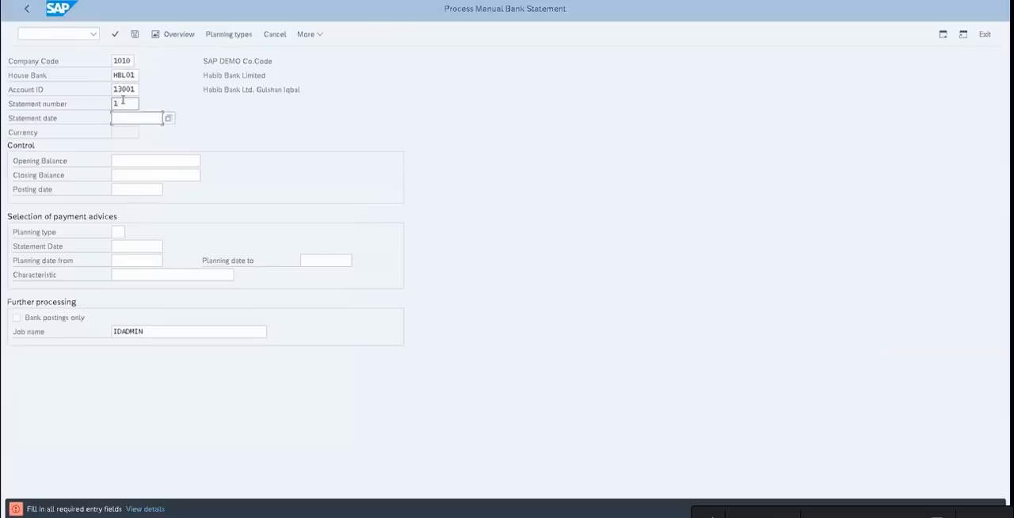
click(129, 113)
click(131, 133)
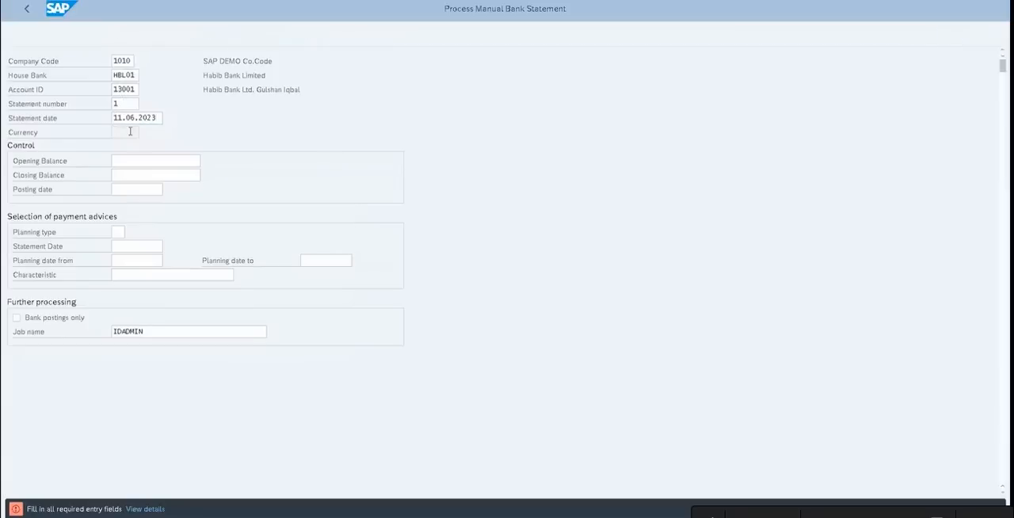
key(Return)
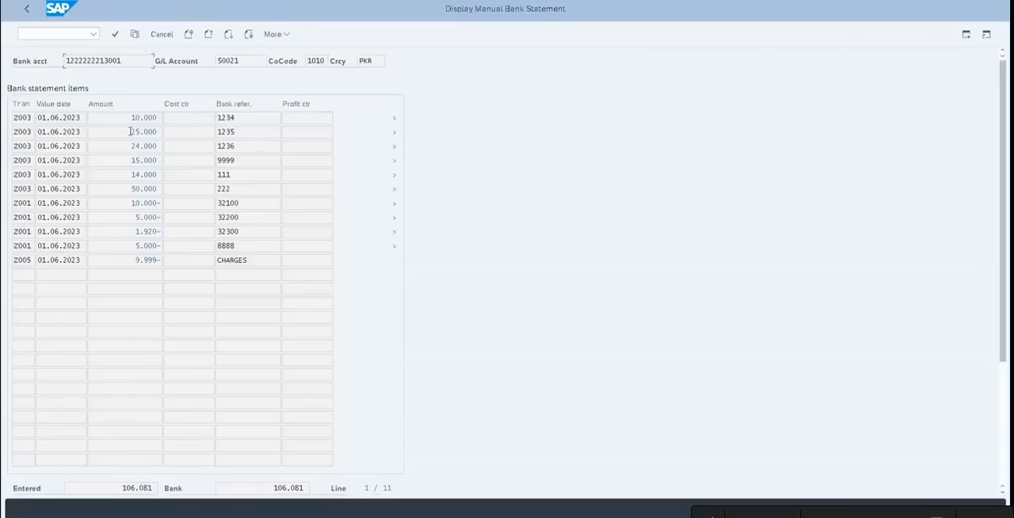
click(27, 9)
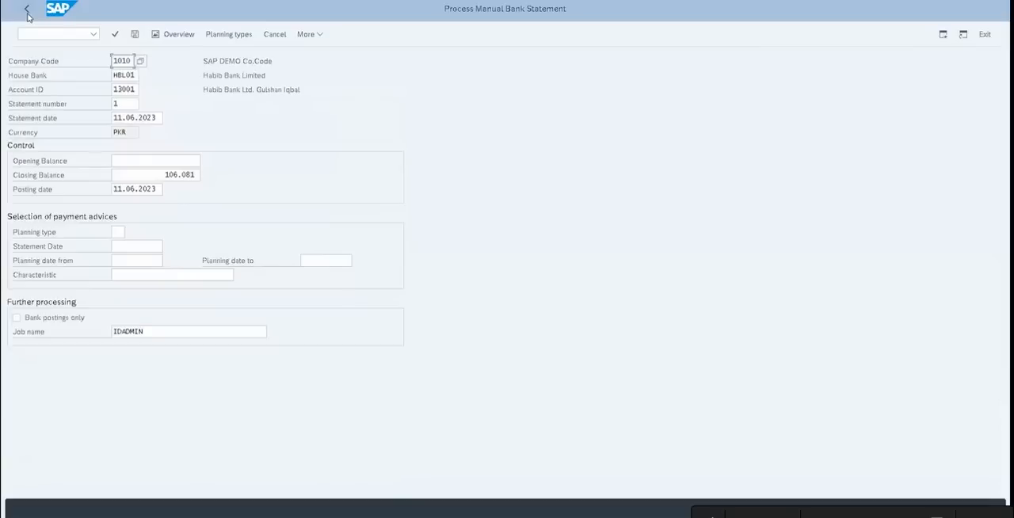
click(26, 9)
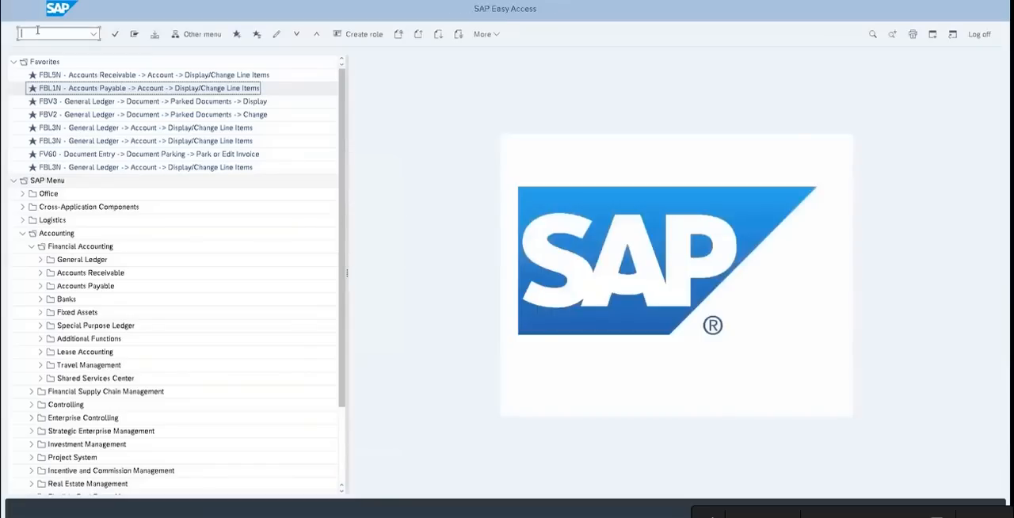
Try running RFEBKA96 as a transaction code, and open the ABAP Editor with transaction SE38
text(RFEBKA96)
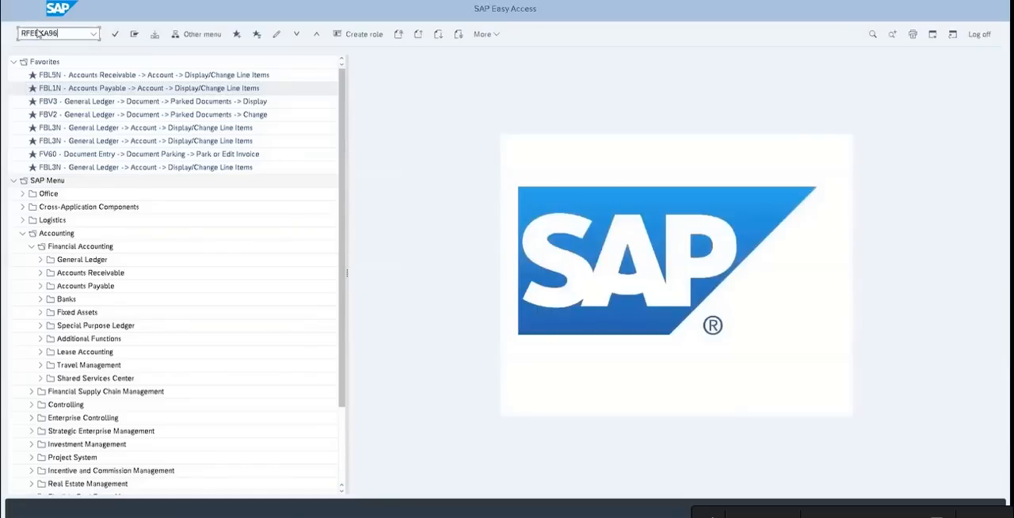
key(Return)
text(se38)
key(Return)
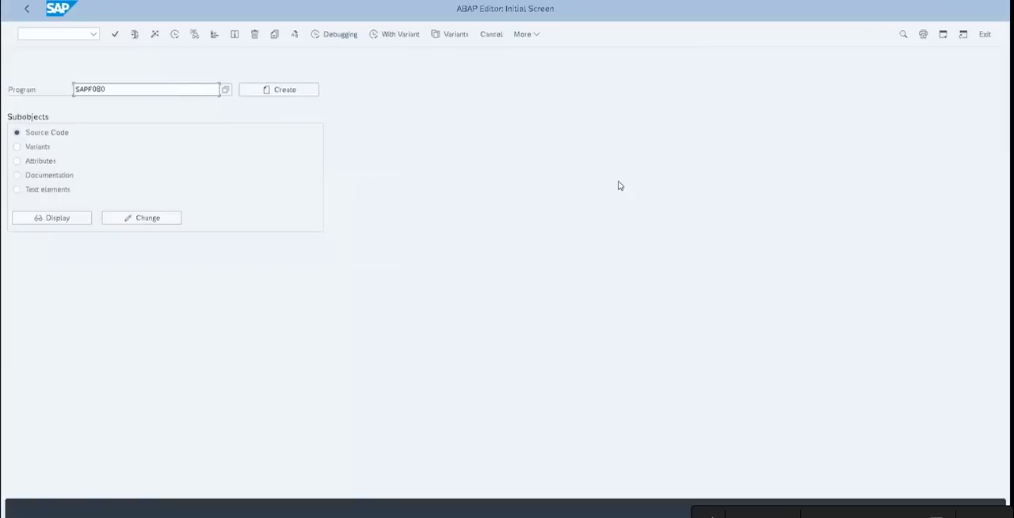
Leave the ABAP Editor and open the manual bank statement transaction FF67
key(F3)
click(37, 36)
text(ff67)
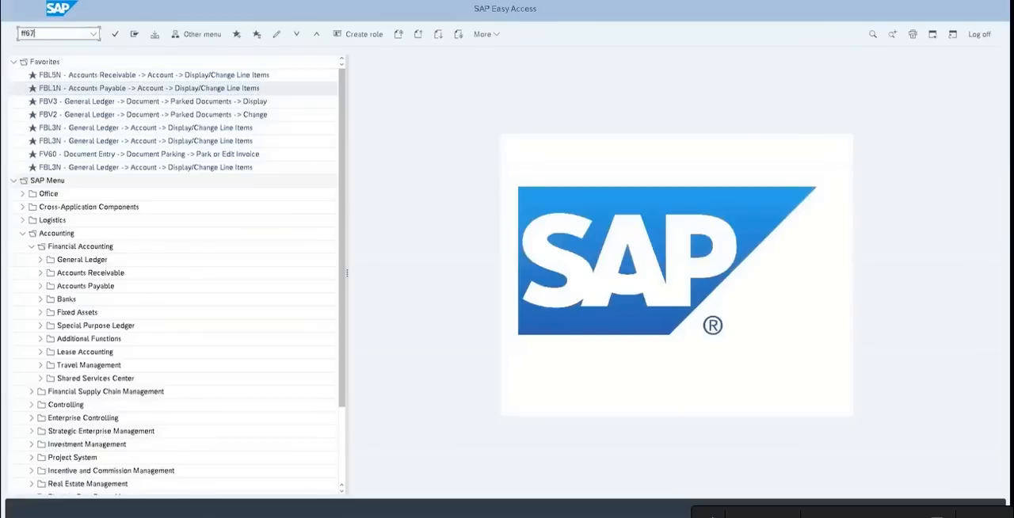
key(Return)
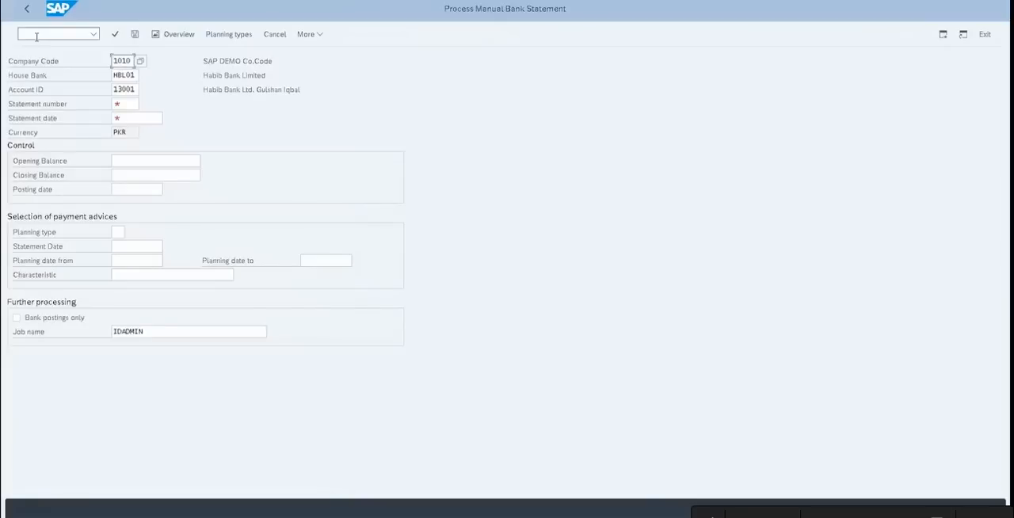
Enter statement number 1 and statement date 30.06.2023 for the manual bank statement
click(132, 89)
click(135, 104)
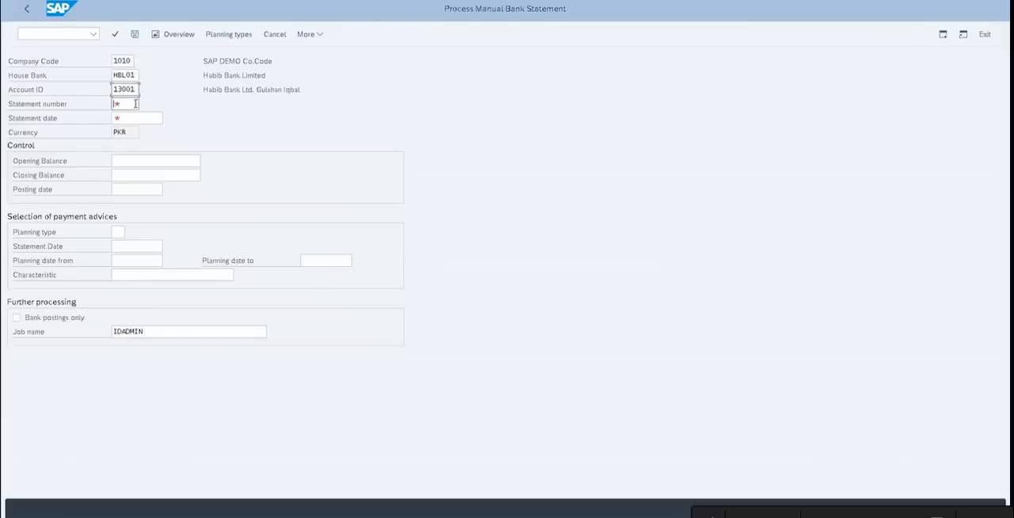
text(1)
click(137, 121)
text(30.06.2023)
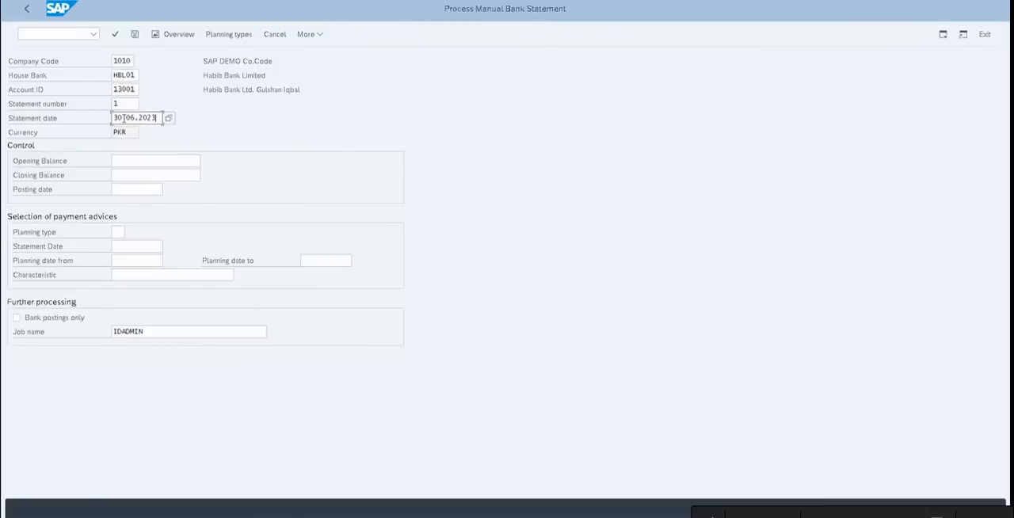
Try 99999 as the statement number and set it back to 1
click(127, 103)
key(BackSpace)
text(99999)
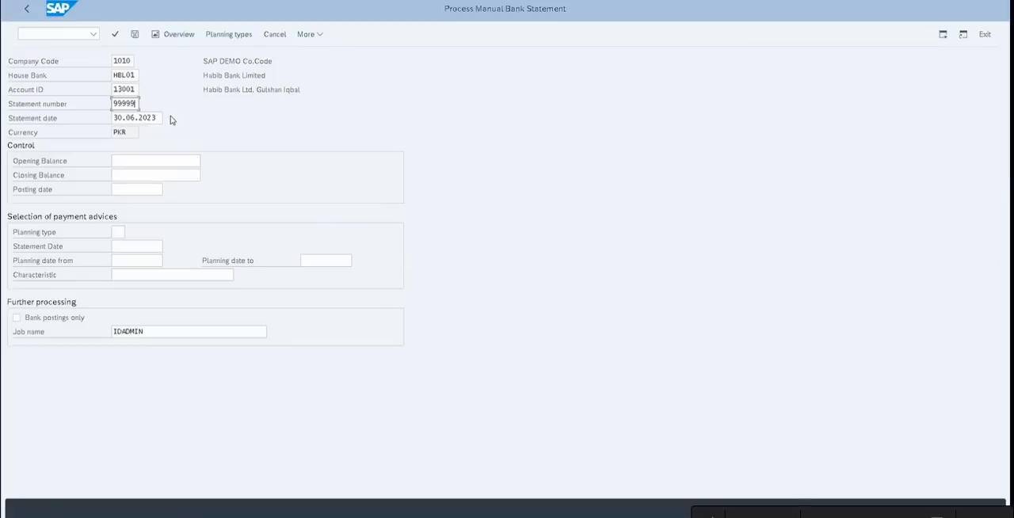
key(BackSpace)
key(BackSpace)
key(BackSpace)
key(BackSpace)
key(BackSpace)
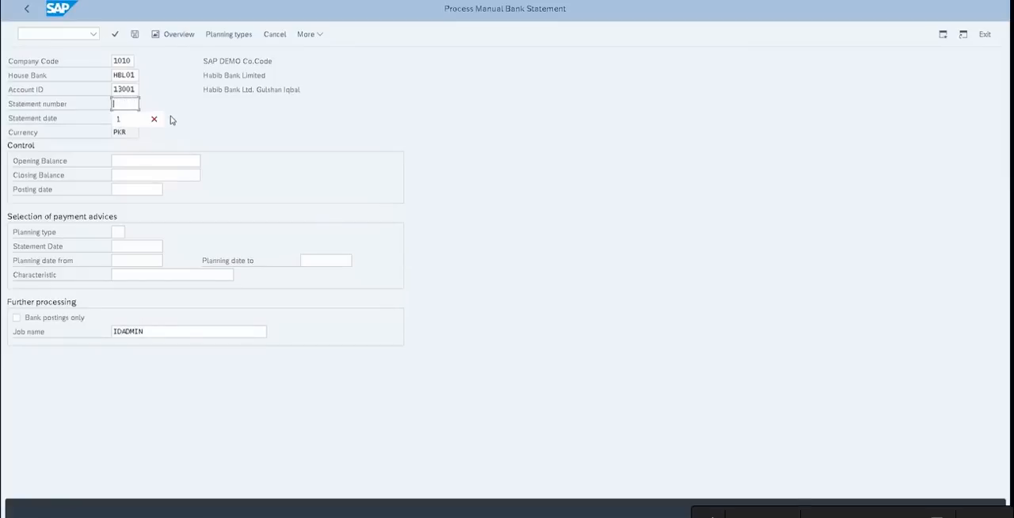
click(207, 147)
text(1)
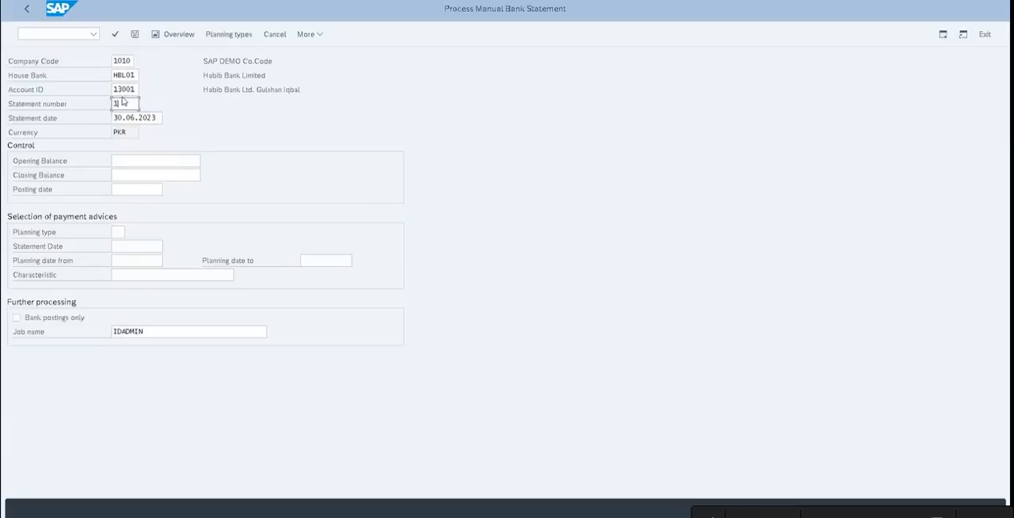
Switch to the Notepad draft and add an opening balance of 0.00 on a new line beneath the bank statement's column headings
click(153, 161)
right_click(154, 161)
click(301, 137)
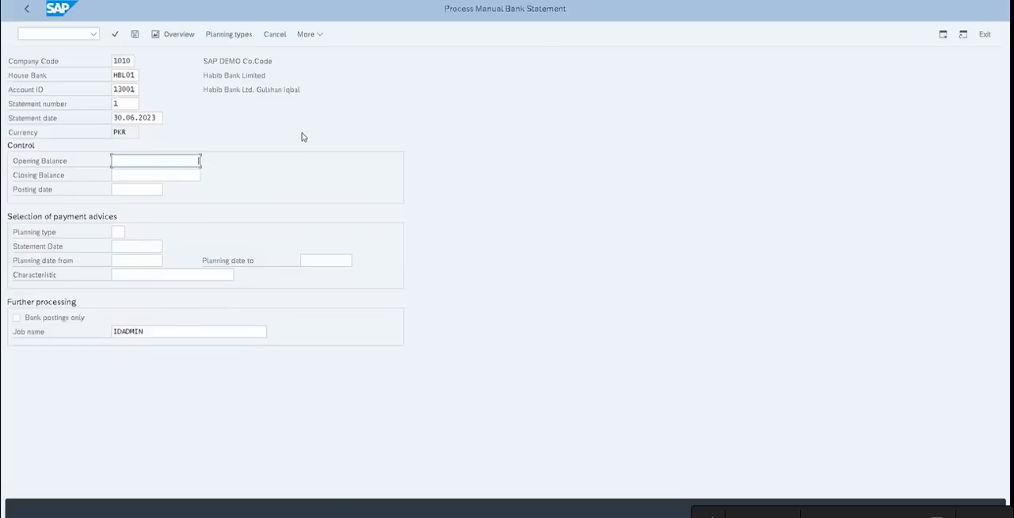
key(alt+Tab)
key(alt+Tab)
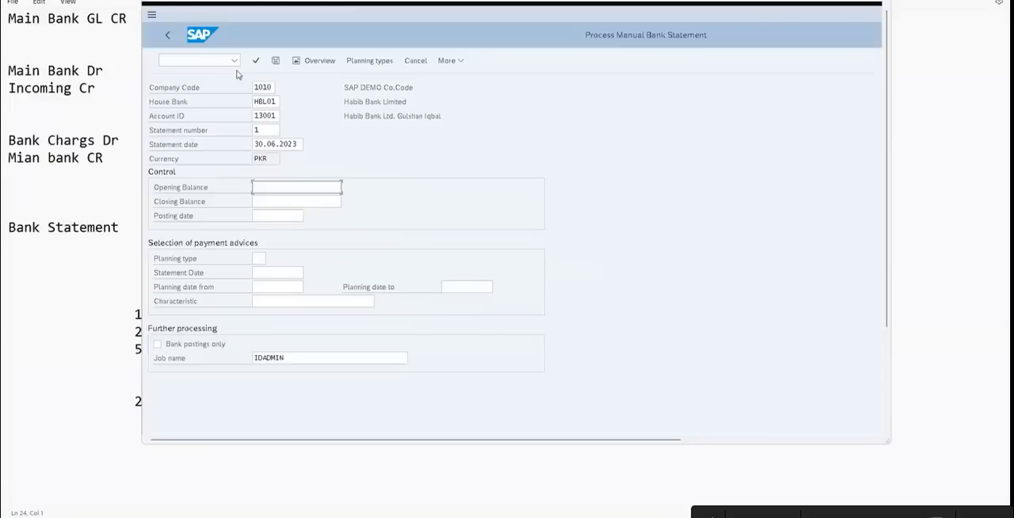
click(93, 272)
click(134, 314)
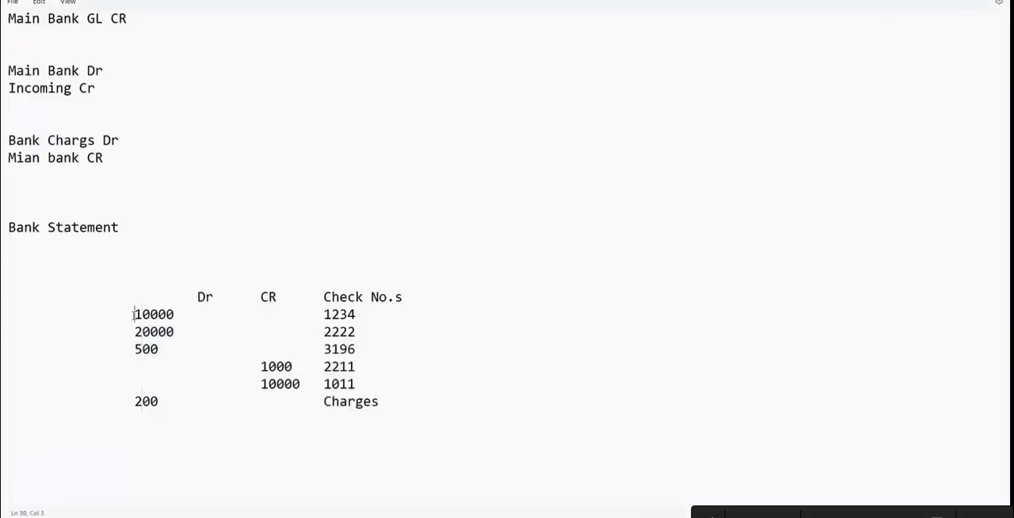
key(Return)
key(BackSpace)
click(415, 296)
key(Return)
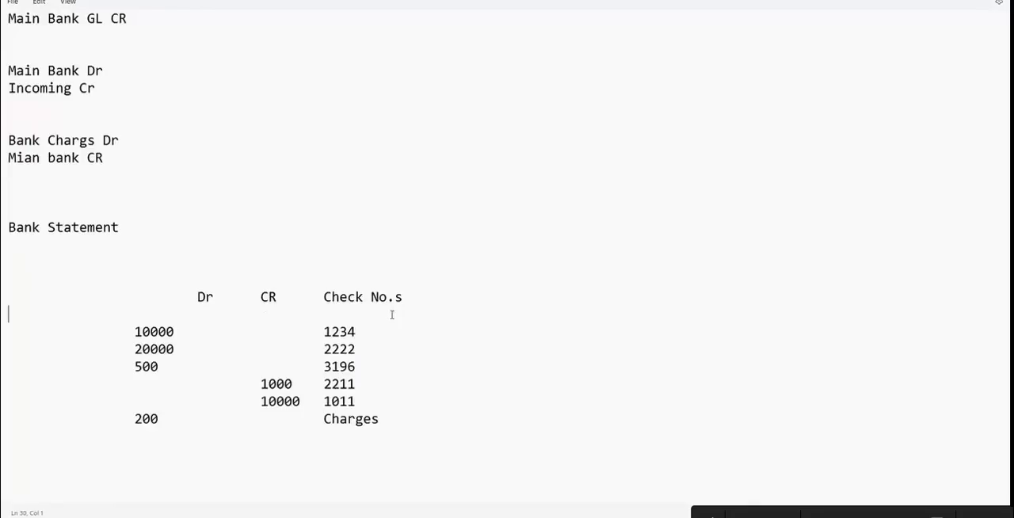
key(Tab)
key(Tab)
key(Tab)
key(Tab)
key(Tab)
key(Tab)
text(0.00)
Add the closing balance -27500 beneath the Charges line of the draft bank statement
click(150, 452)
key(Tab)
key(Tab)
key(Tab)
key(Tab)
key(Tab)
key(Tab)
text(-27500)
key(Return)
click(410, 454)
Switch to SAP and enter opening balance 0.00 and closing balance -27500 for the manual bank statement
key(alt+Tab)
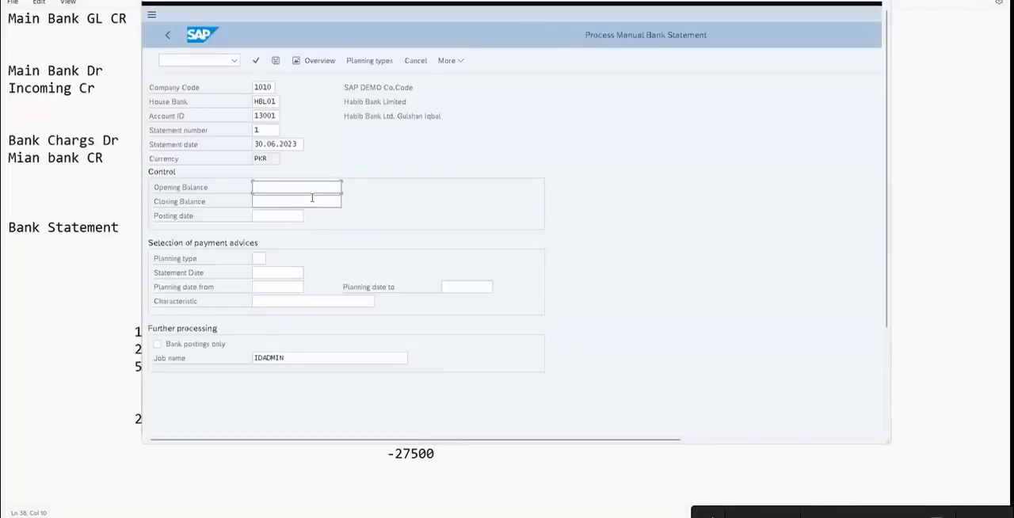
click(312, 187)
text(0.00)
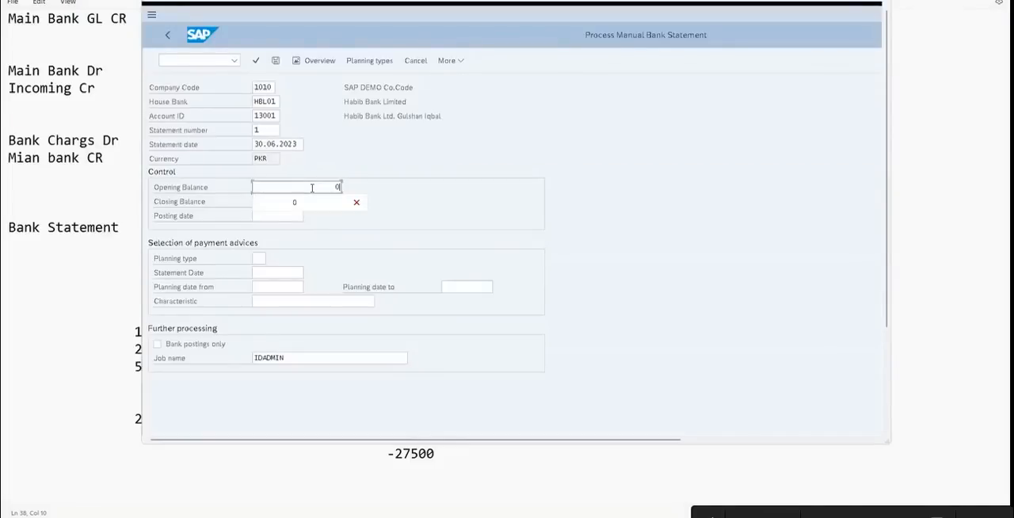
click(318, 202)
key(alt+Tab)
key(alt+Tab)
text(-27500)
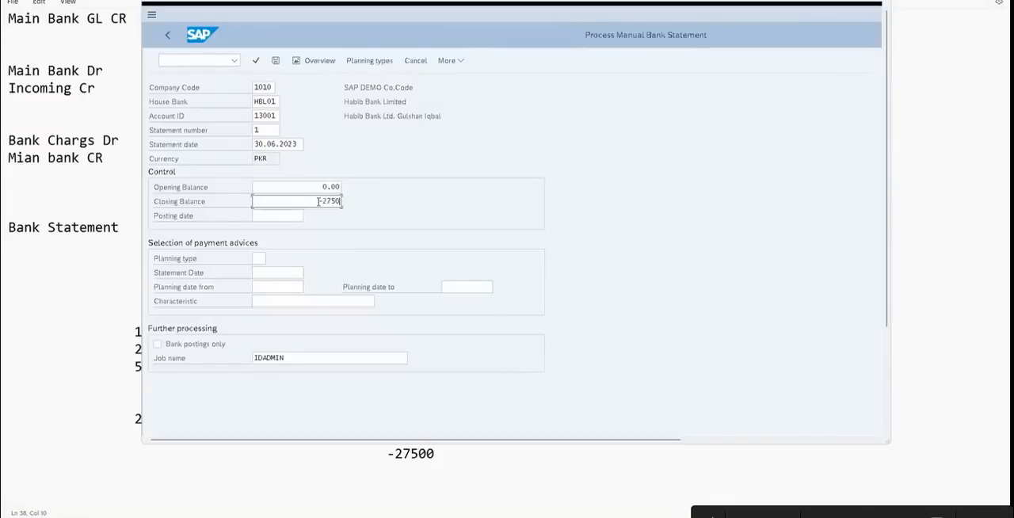
key(Return)
Maximize the SAP window, replace the opening balance with 0 and proceed to the bank statement items
double_click(347, 2)
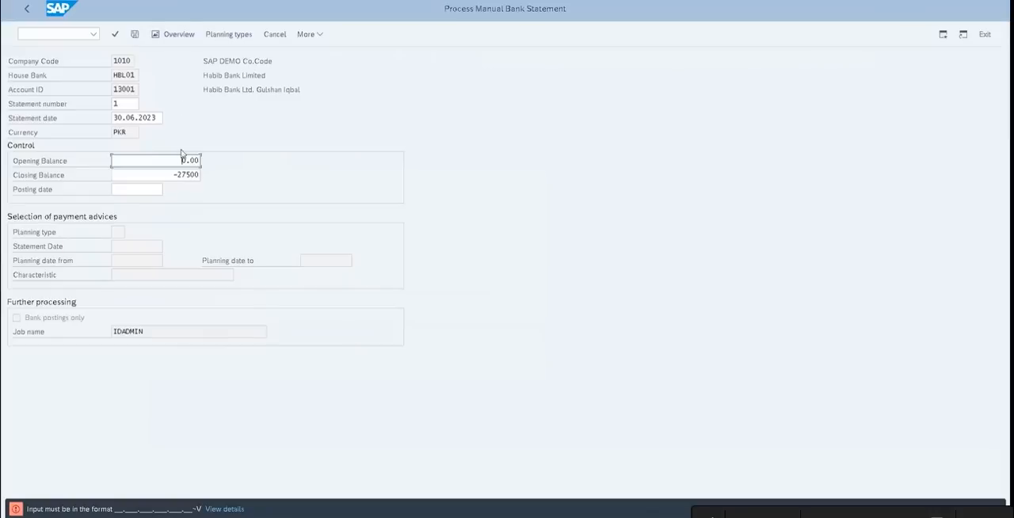
drag(181, 161, 235, 165)
text(0)
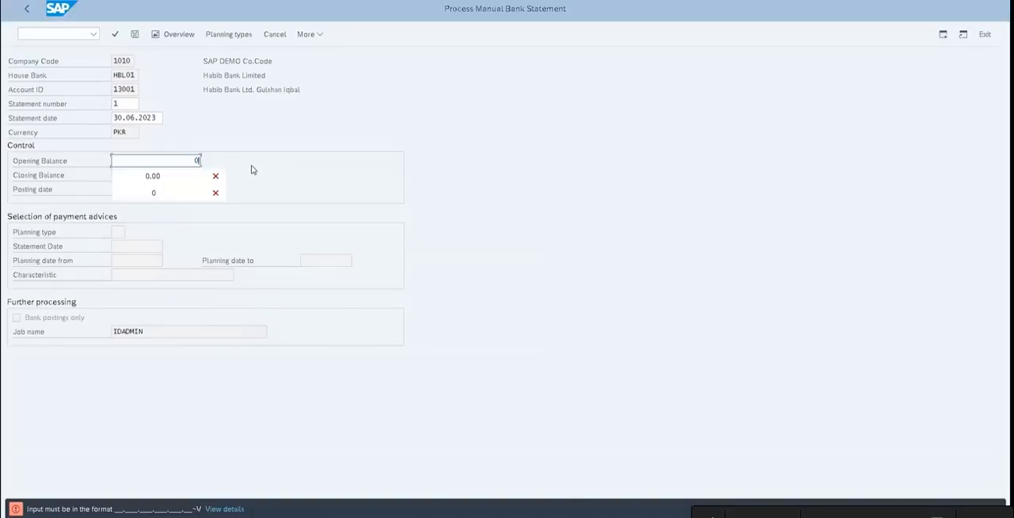
key(Return)
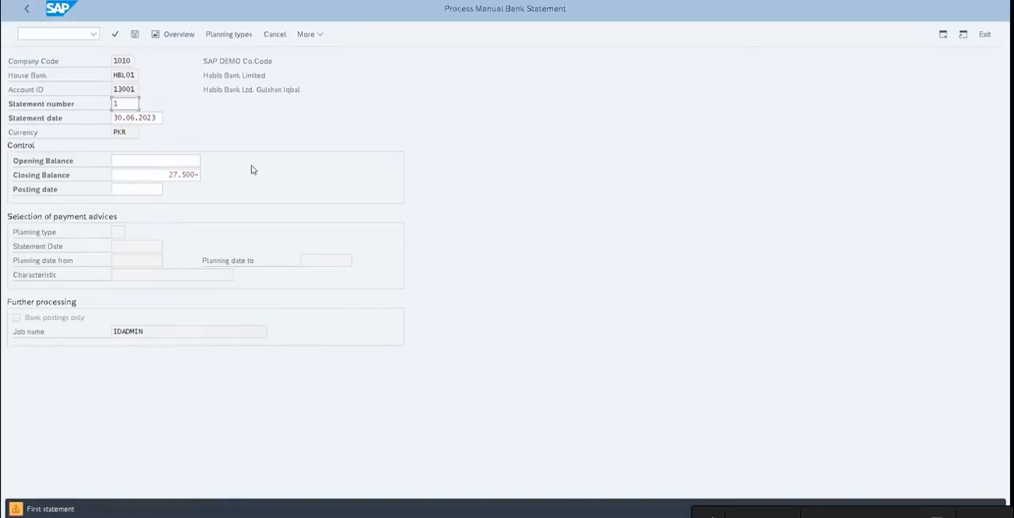
click(196, 163)
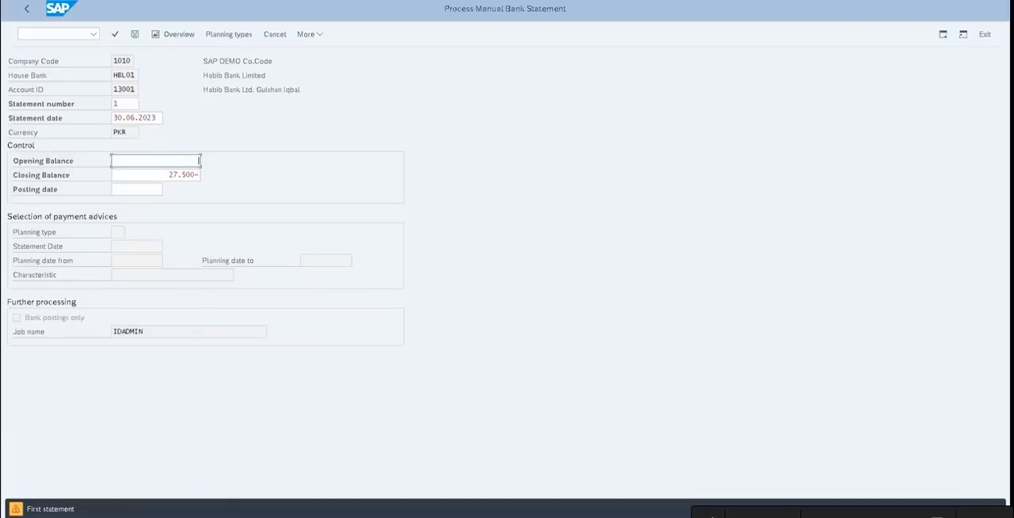
key(Return)
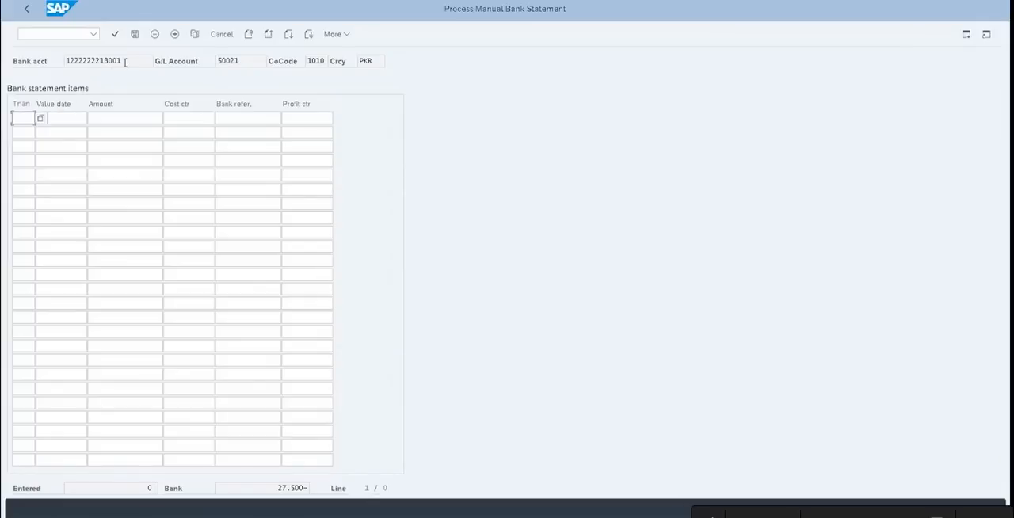
Check the bank and G/L accounts and assign transaction Z001 (Outgoing Cheques) to the first statement item
drag(123, 62, 37, 72)
drag(244, 62, 204, 71)
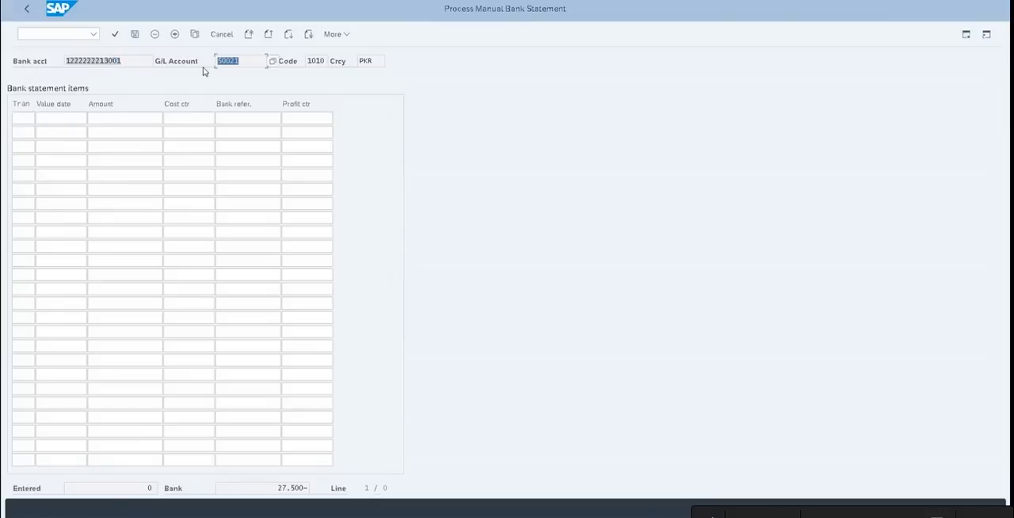
click(20, 120)
click(44, 123)
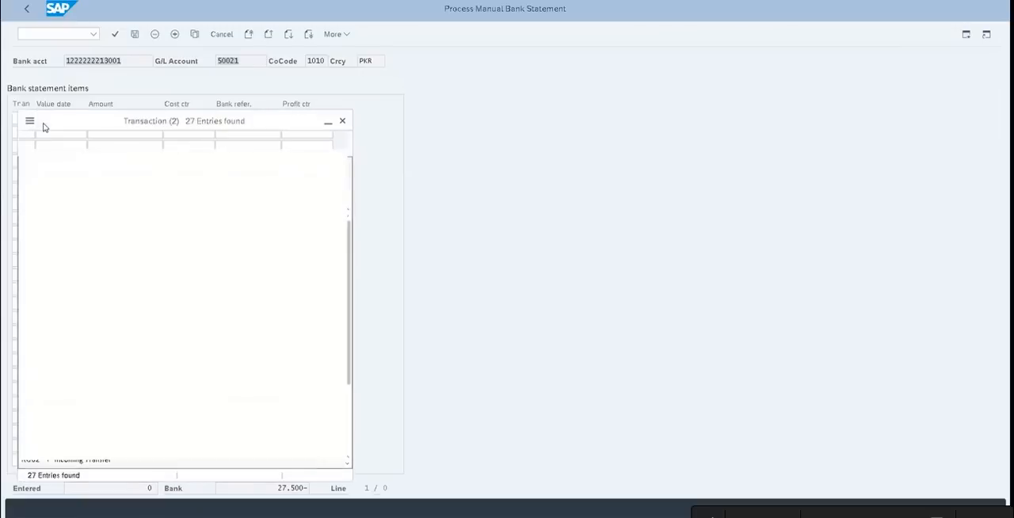
scroll(345, 439, down, 3)
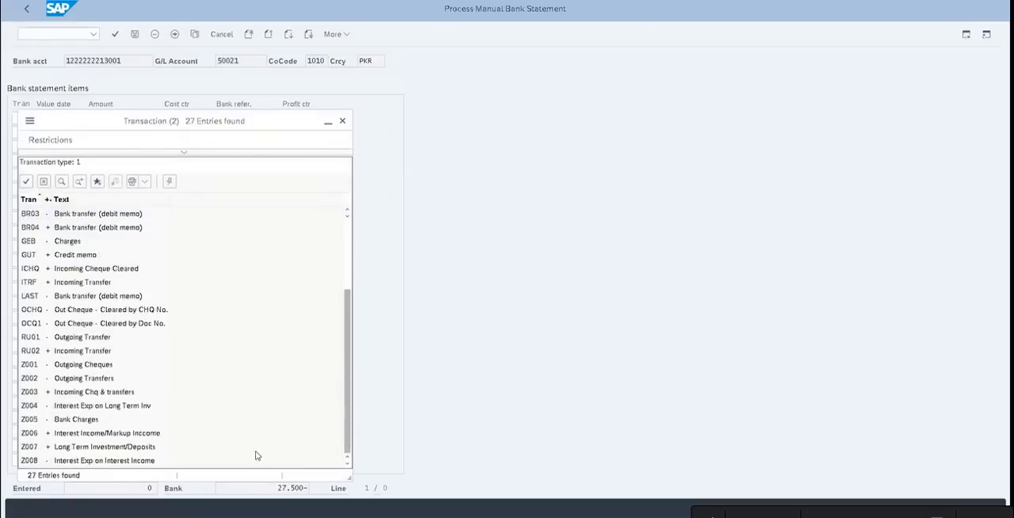
click(55, 365)
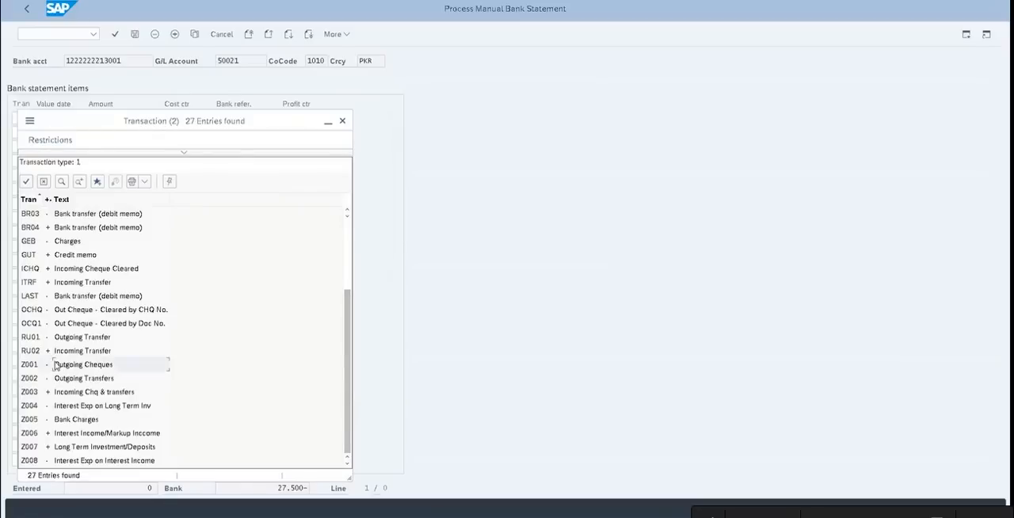
double_click(55, 365)
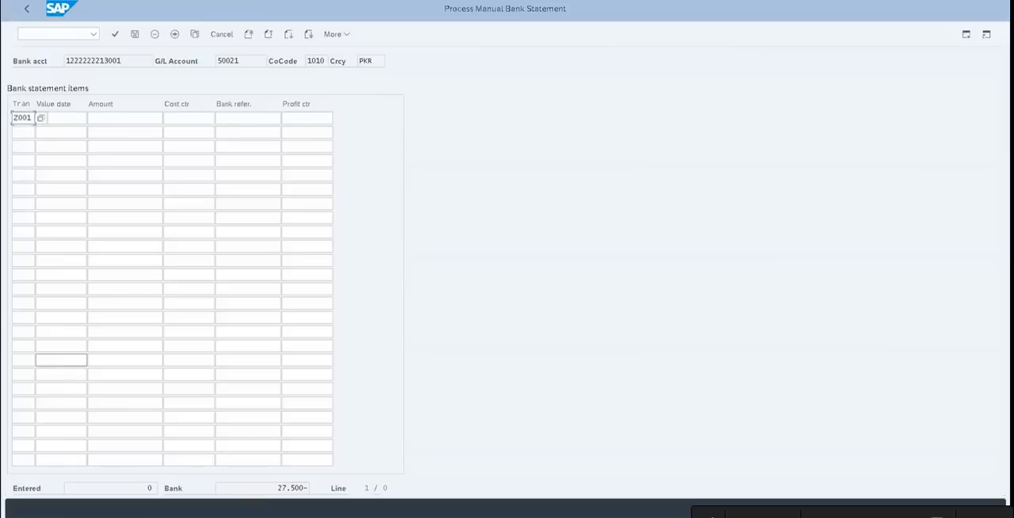
Look up the first debit in the Notepad draft and enter -10000 as the first item's amount in SAP
key(super+Down)
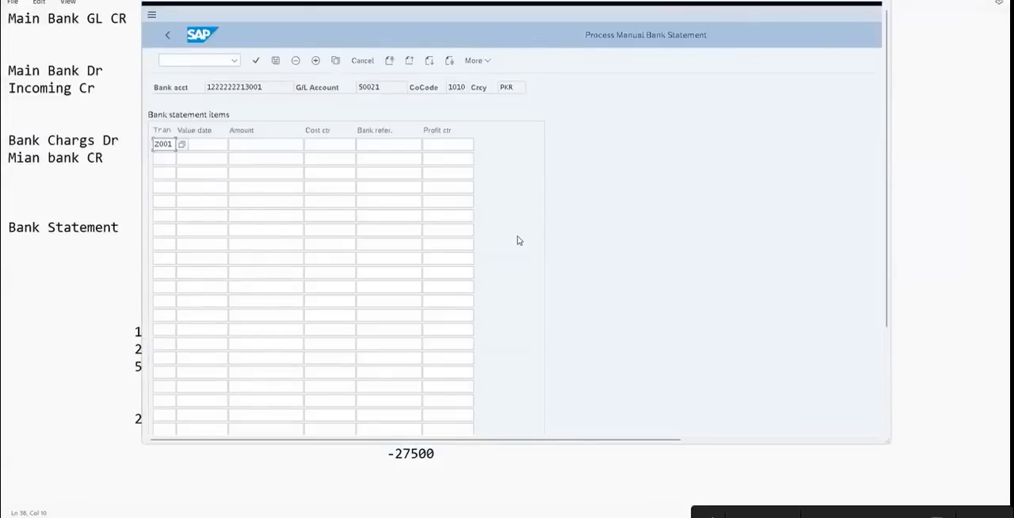
key(super+Down)
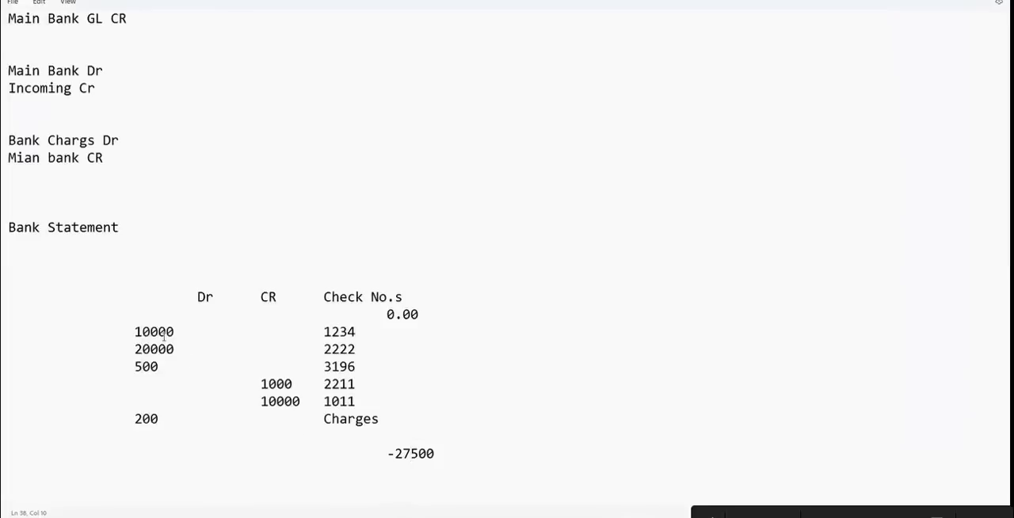
key(alt+Tab)
click(264, 143)
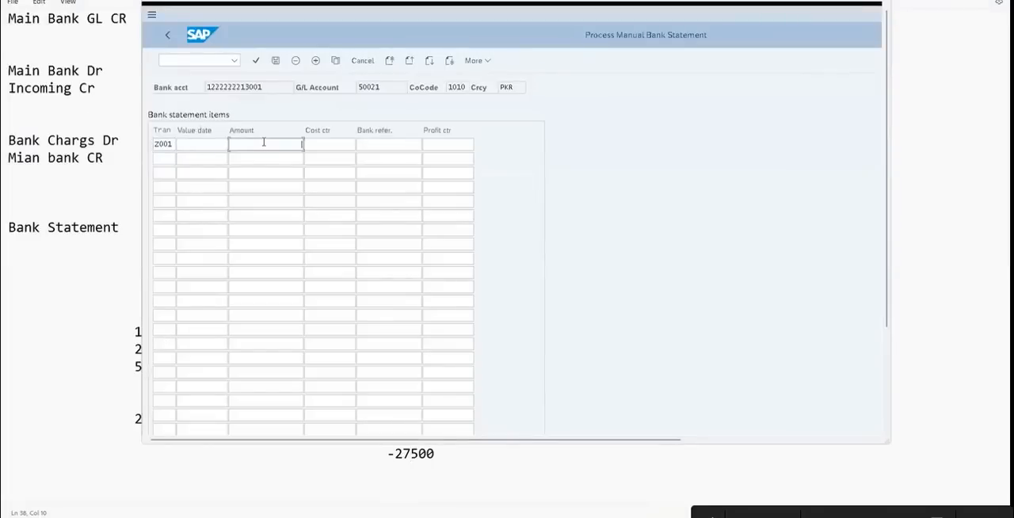
text(-10000)
Add a second statement item with transaction Z001 and amount -20000, checking the amount against the Notepad draft
click(166, 159)
text(Z001)
key(Tab)
key(Tab)
key(alt+Tab)
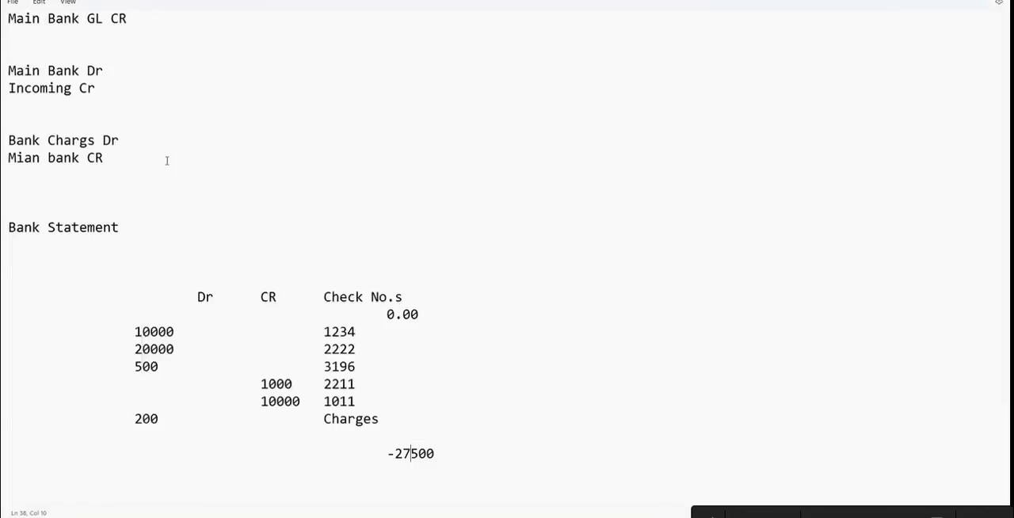
key(alt+Tab)
text(-20000)
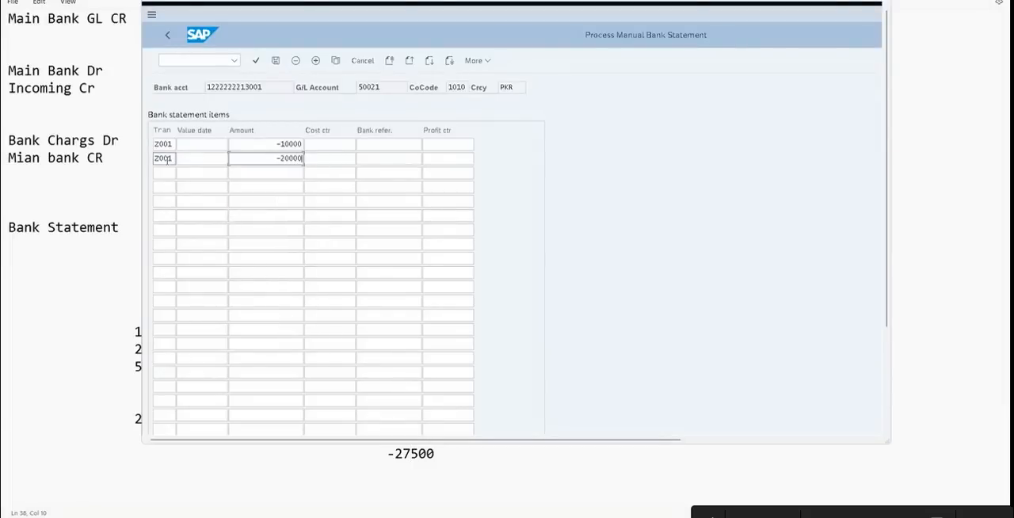
Add a third statement item with transaction Z001 and amount -500, checking the list of available transactions
click(159, 173)
text(Z001)
key(Tab)
click(159, 173)
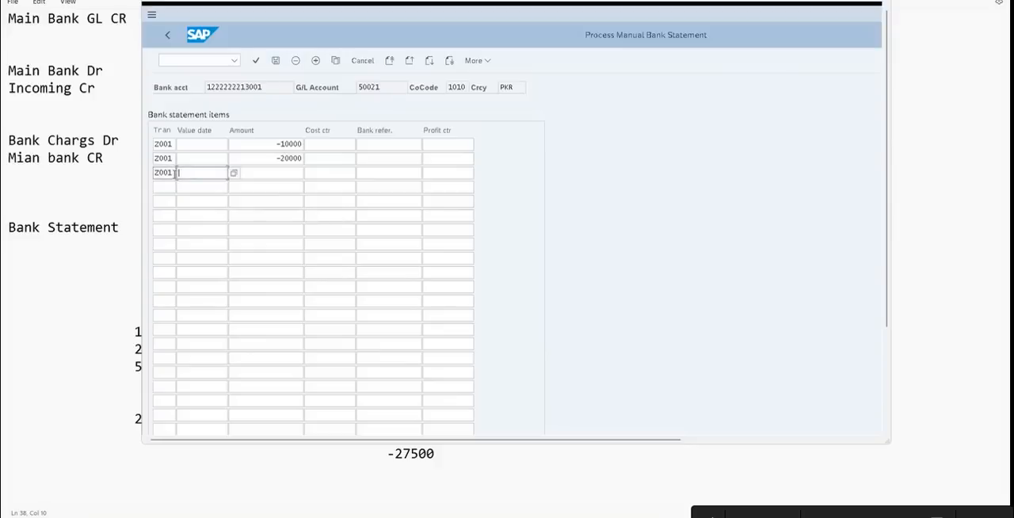
click(182, 173)
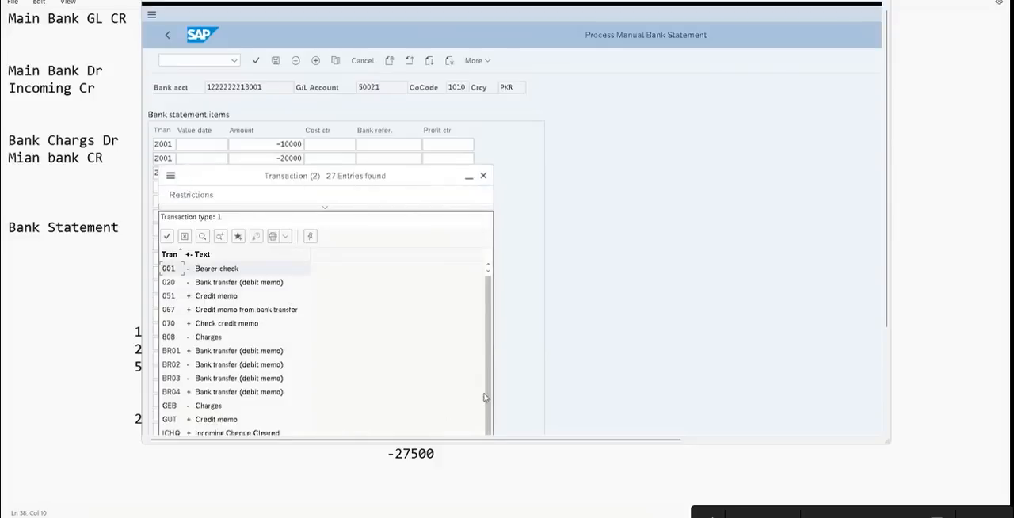
drag(490, 301, 488, 370)
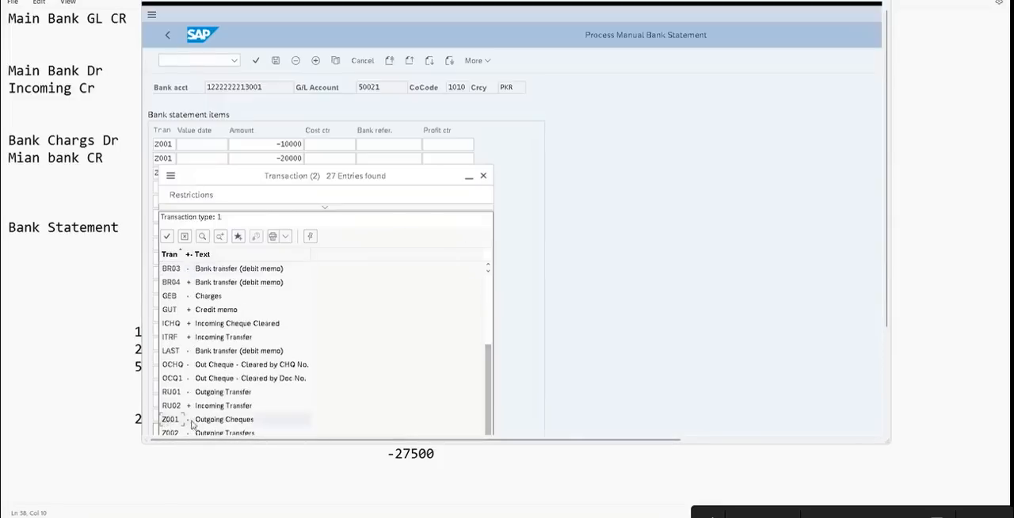
click(214, 432)
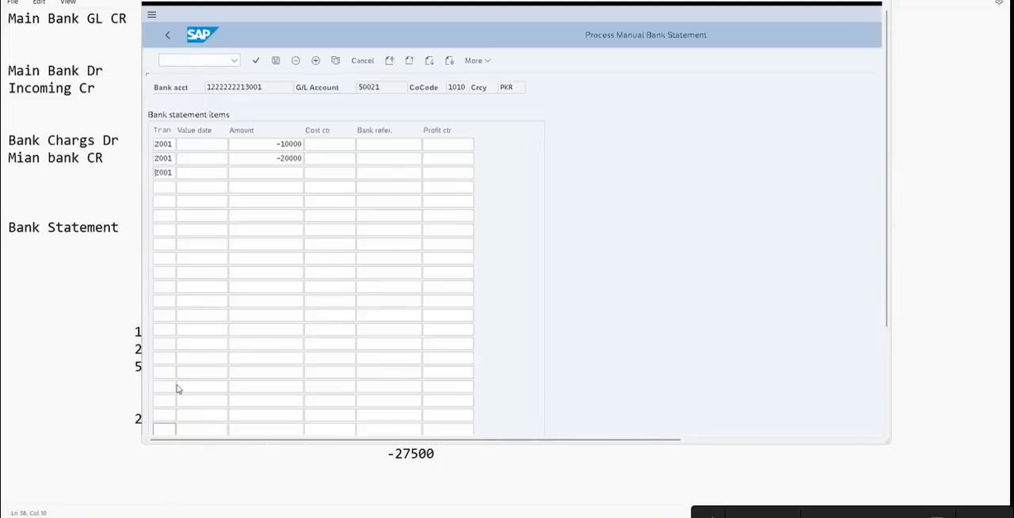
key(BackSpace)
text(1)
key(Tab)
text(-500)
Enter the value date 30.06.2023 for all three statement items
click(201, 144)
text(30.06)
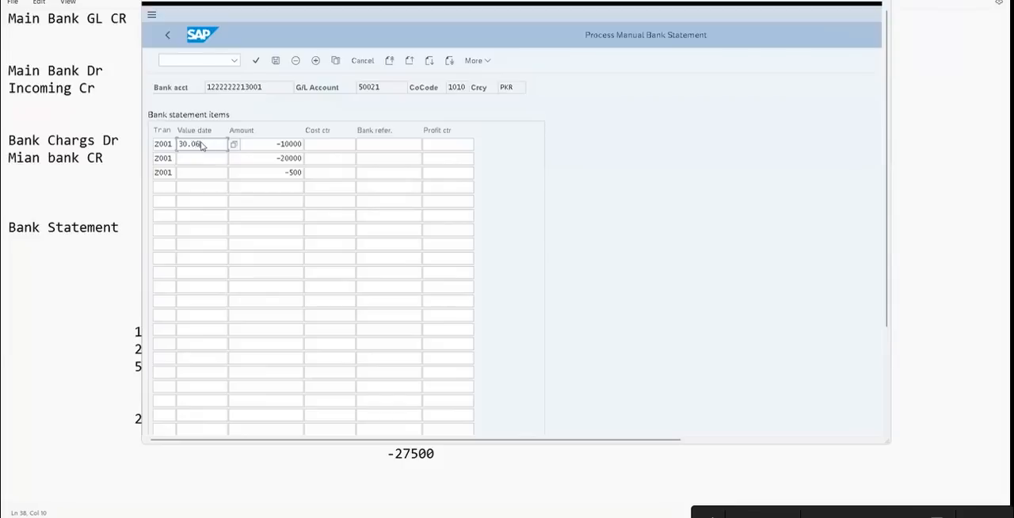
right_click(204, 145)
click(206, 143)
text(.2023)
click(206, 158)
text(30.06202)
key(BackSpace)
key(BackSpace)
key(BackSpace)
text(.2023)
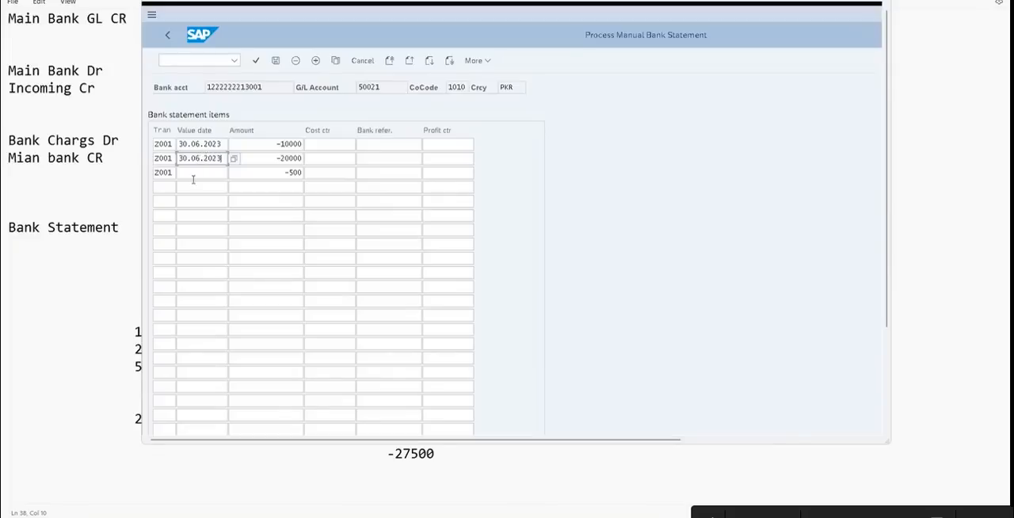
click(191, 174)
text(30.06.2023)
Enter the check numbers from the Notepad draft, 1234, 2222 and 3196, as bank references of the three items
click(403, 140)
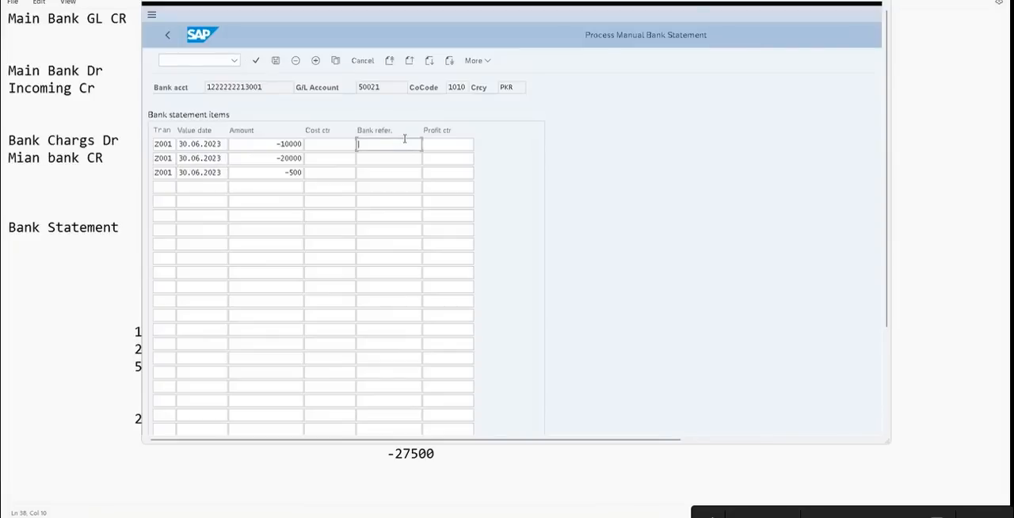
key(alt+Tab)
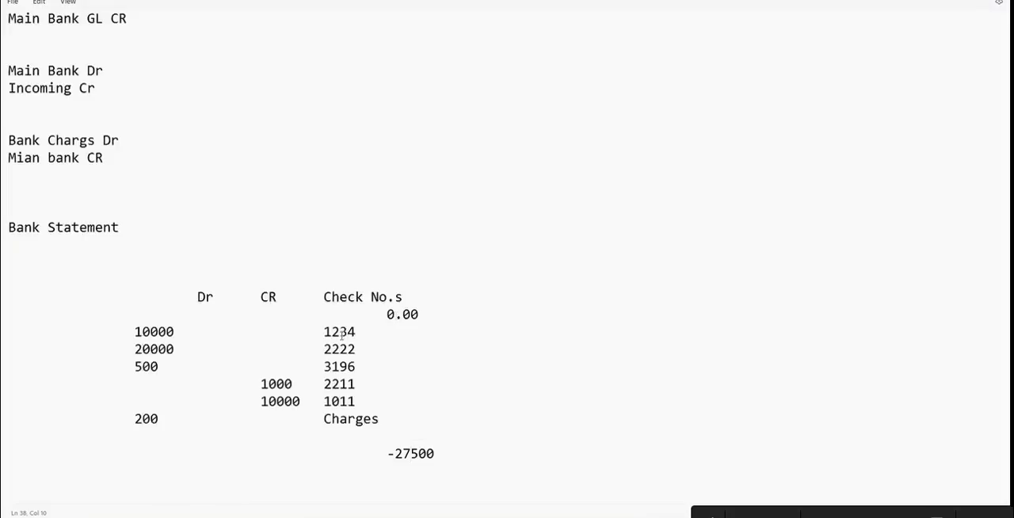
key(alt+Tab)
text(1234)
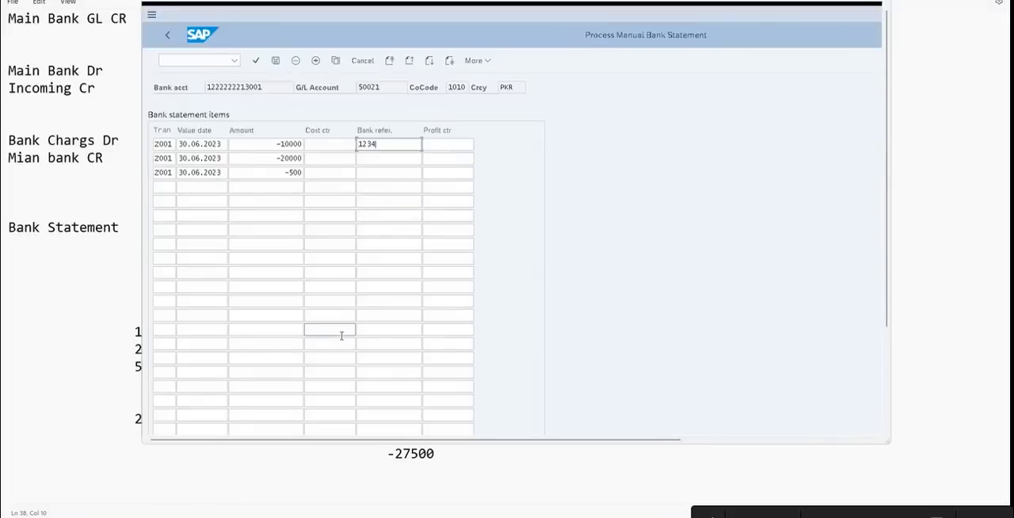
click(380, 157)
key(alt+Tab)
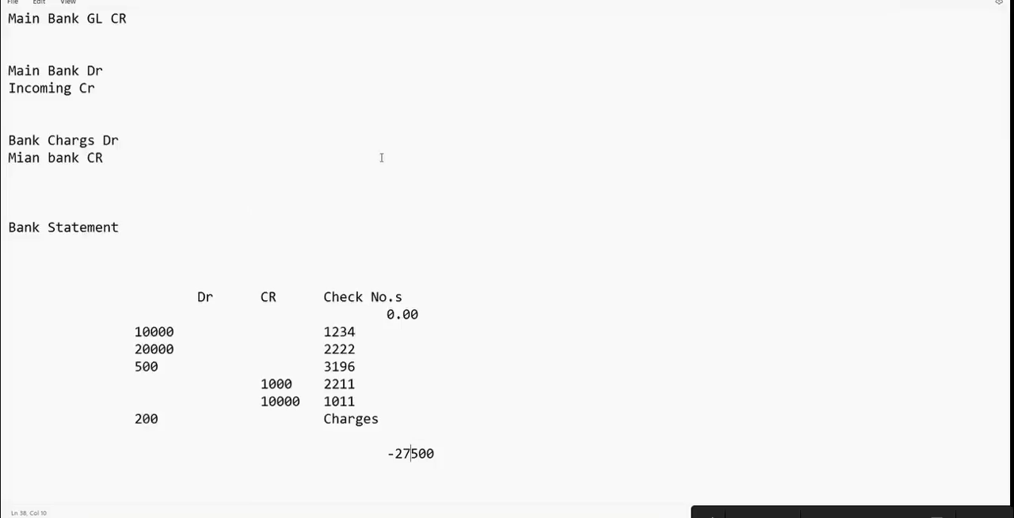
key(alt+Tab)
text(2222)
click(381, 173)
key(alt+Tab)
key(alt+Tab)
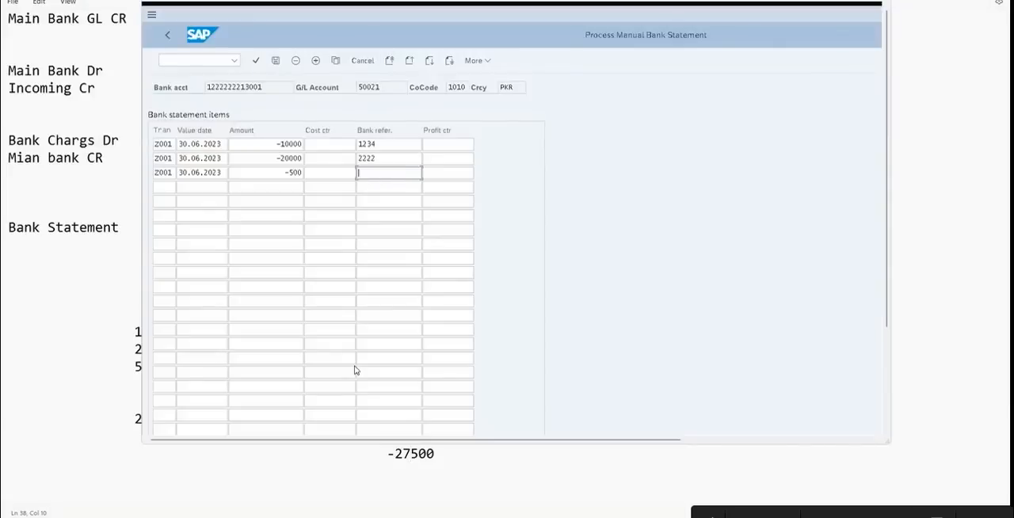
text(3196)
Add a fourth statement item with transaction Z003 (Incoming Chq & transfers) and value date 30.06.2023
right_click(172, 184)
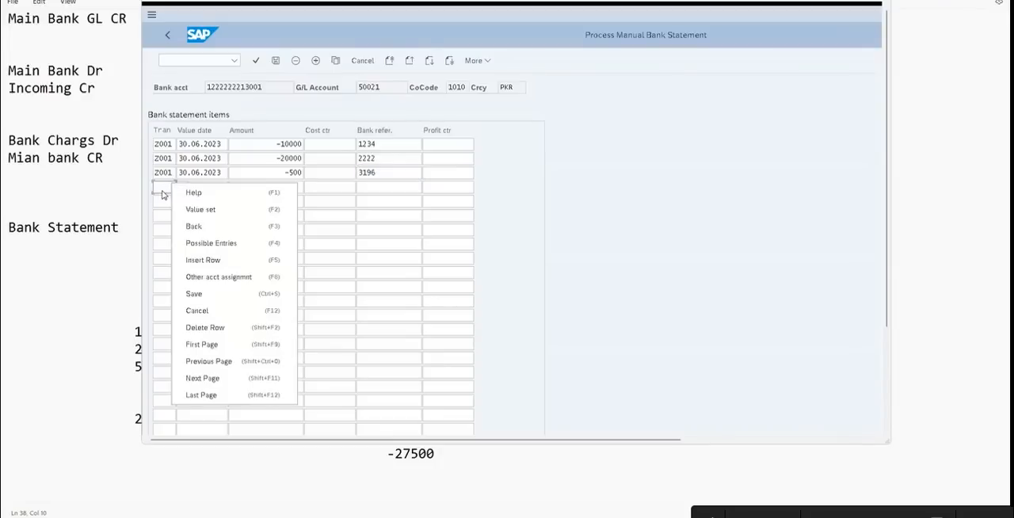
click(163, 194)
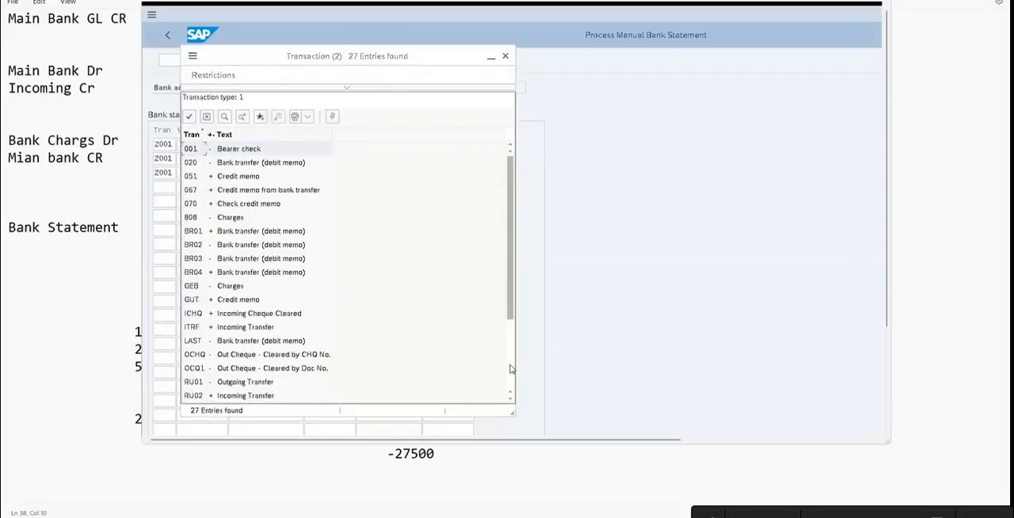
right_click(511, 369)
click(511, 370)
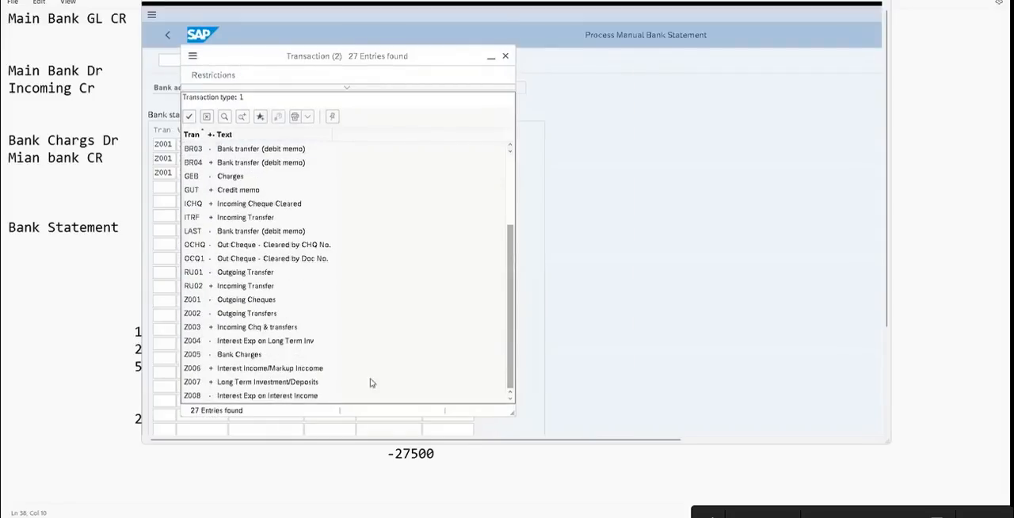
double_click(206, 328)
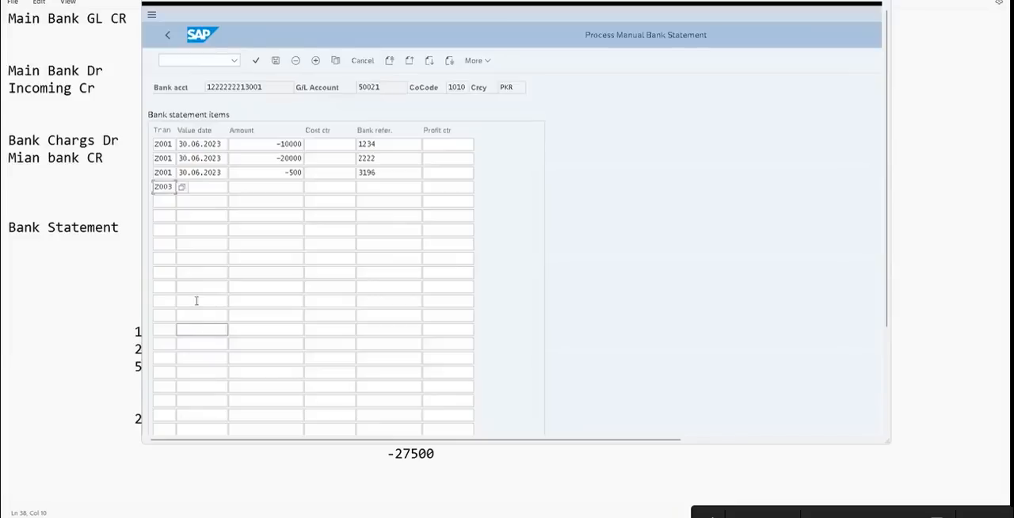
key(BackSpace)
text(0)
key(Tab)
click(208, 202)
key(Tab)
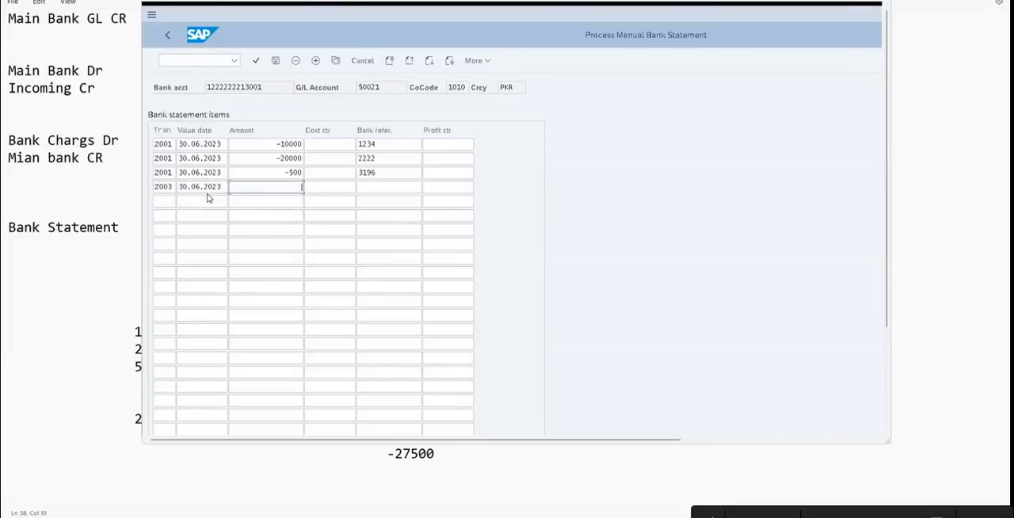
Enter amount 1000 and bank reference 2211 for the fourth item, as listed in the Notepad draft
key(alt+Tab)
key(alt+Tab)
key(alt+Tab)
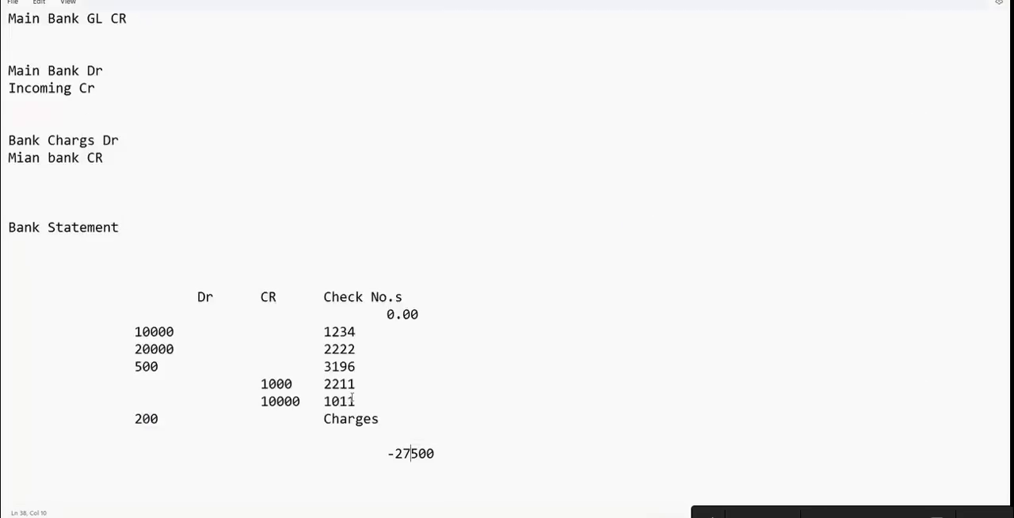
key(alt+Tab)
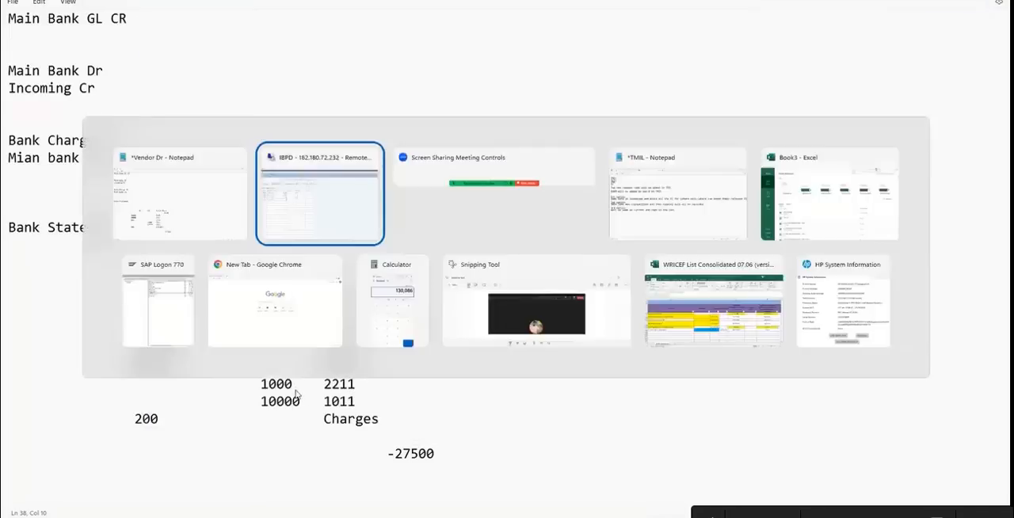
text(1000)
key(Tab)
text(22)
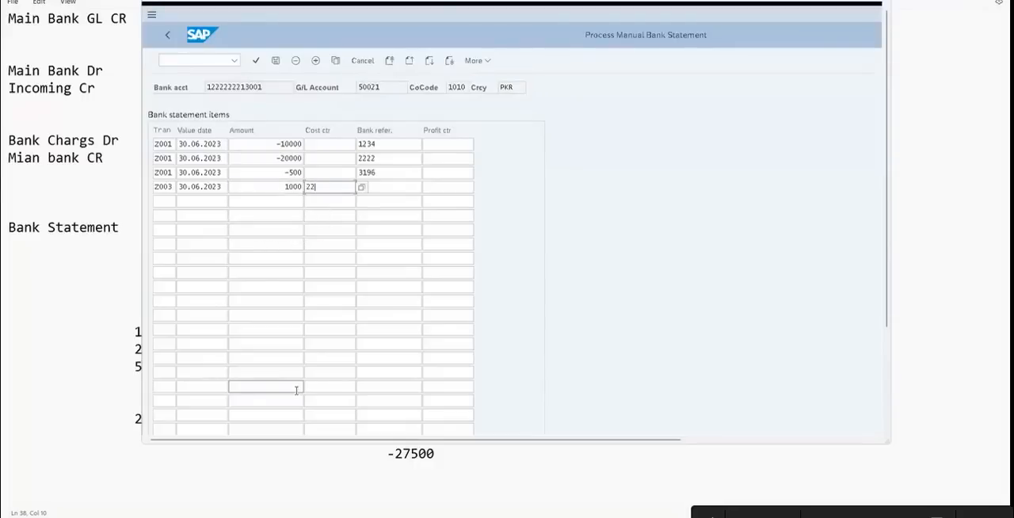
key(BackSpace)
key(BackSpace)
key(Tab)
text(2211)
click(160, 342)
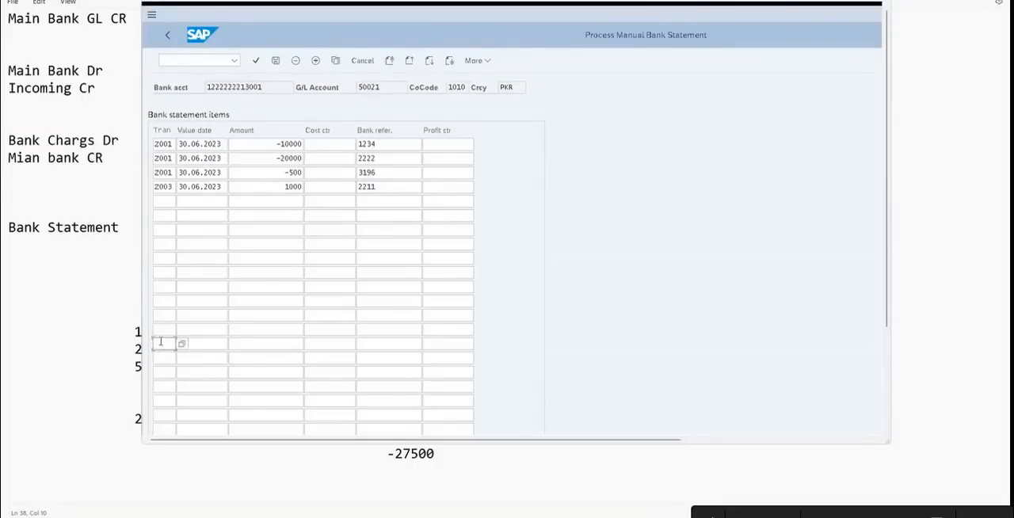
Check the Notepad draft and add a fifth statement item with transaction Z003 and value date 30.06.2023
key(alt+Tab)
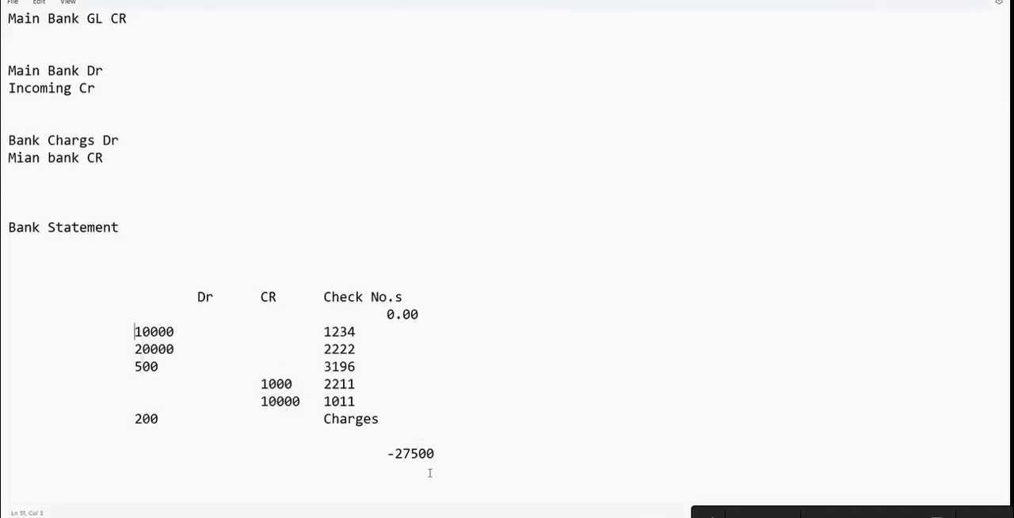
key(alt+Tab)
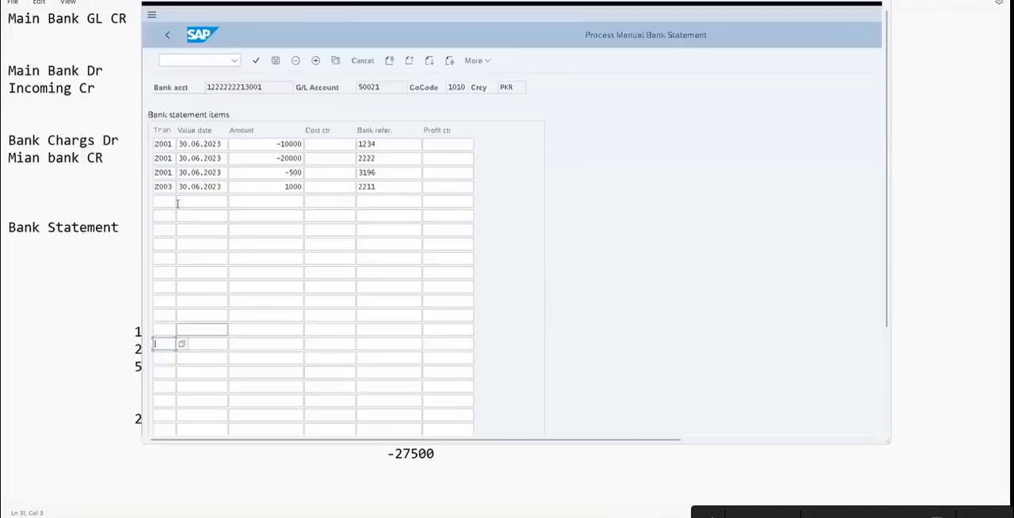
key(Down)
key(Down)
key(Down)
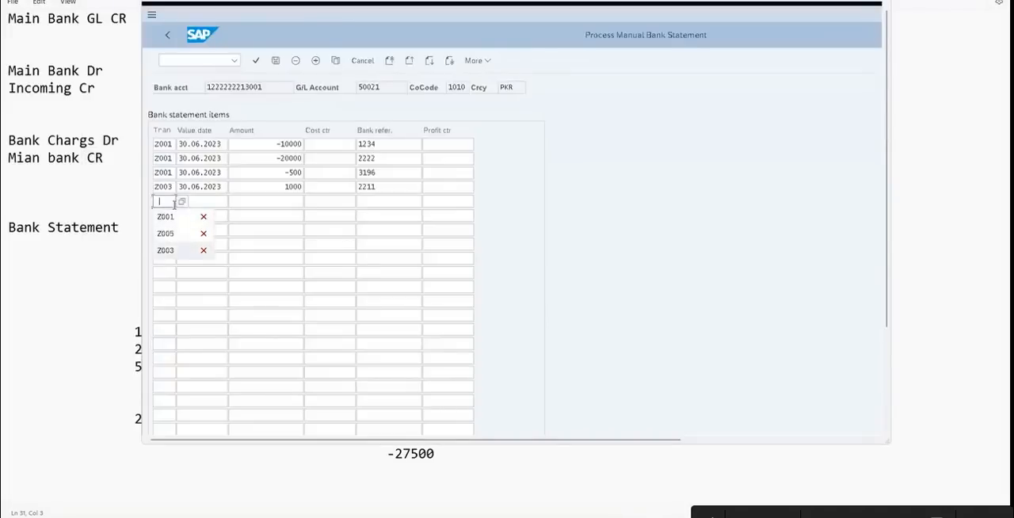
key(Return)
key(Tab)
key(Down)
key(Return)
key(Tab)
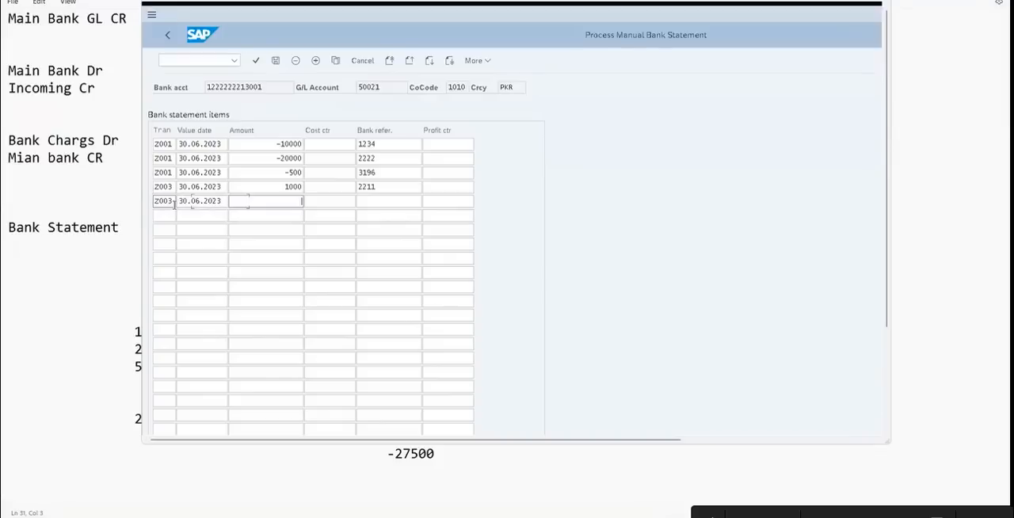
Enter amount 10000 and bank reference 1011 for the fifth item, checking them against the Notepad draft
text(19999)
key(BackSpace)
key(BackSpace)
key(BackSpace)
key(BackSpace)
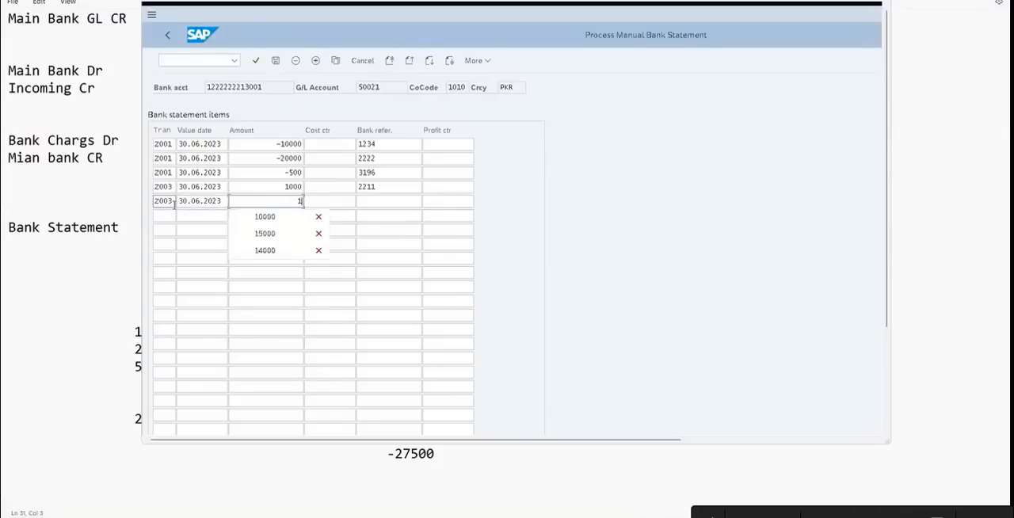
text(0000)
key(alt+Tab)
key(alt+Tab)
click(380, 203)
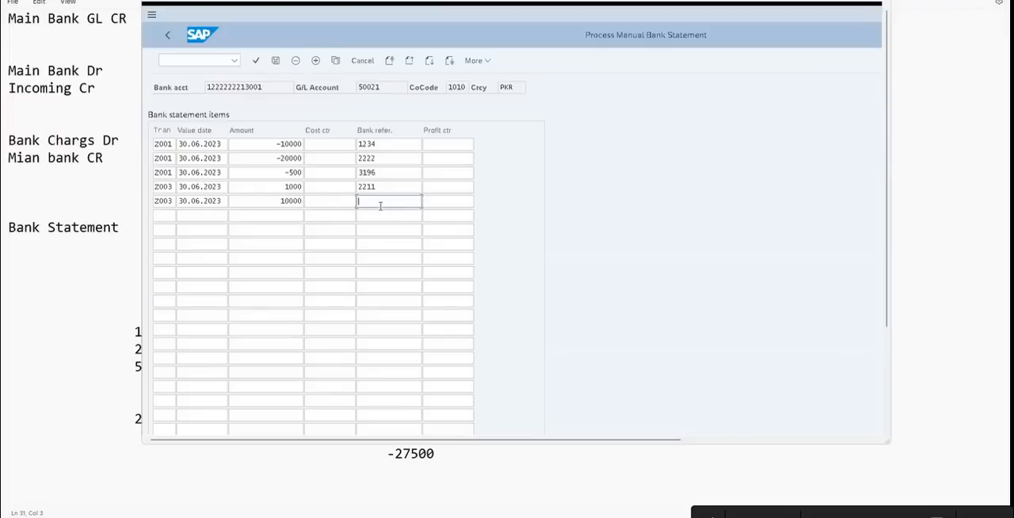
key(alt+Tab)
key(alt+Tab)
text(1)
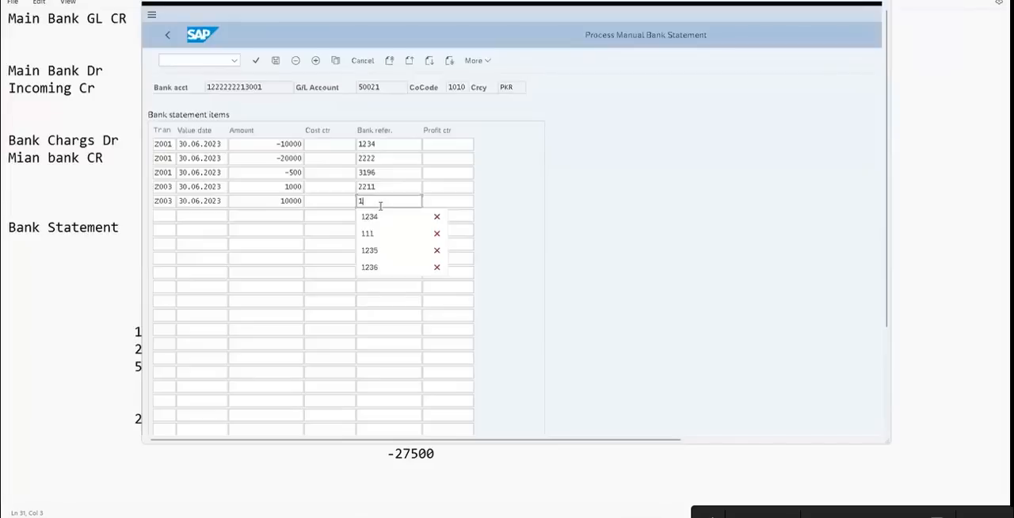
text(011)
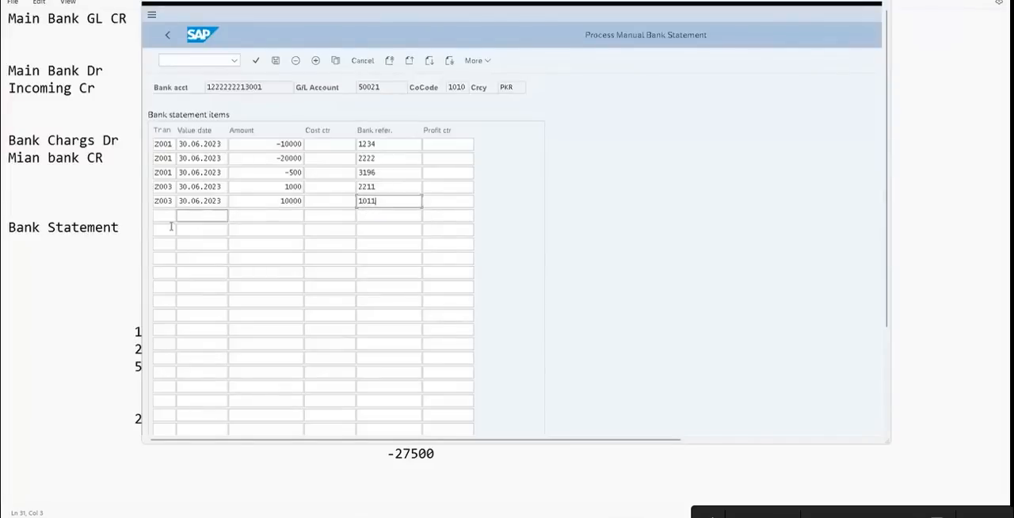
Check the charges line in the Notepad draft and add a sixth statement item with transaction Z005 (Bank Charges)
click(163, 217)
key(alt+Tab)
drag(388, 419, 129, 420)
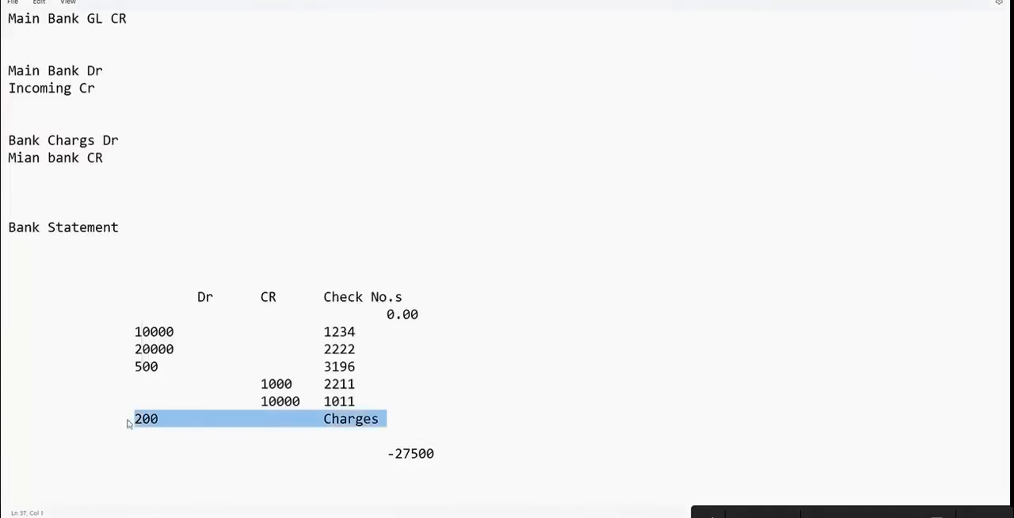
key(alt+Tab)
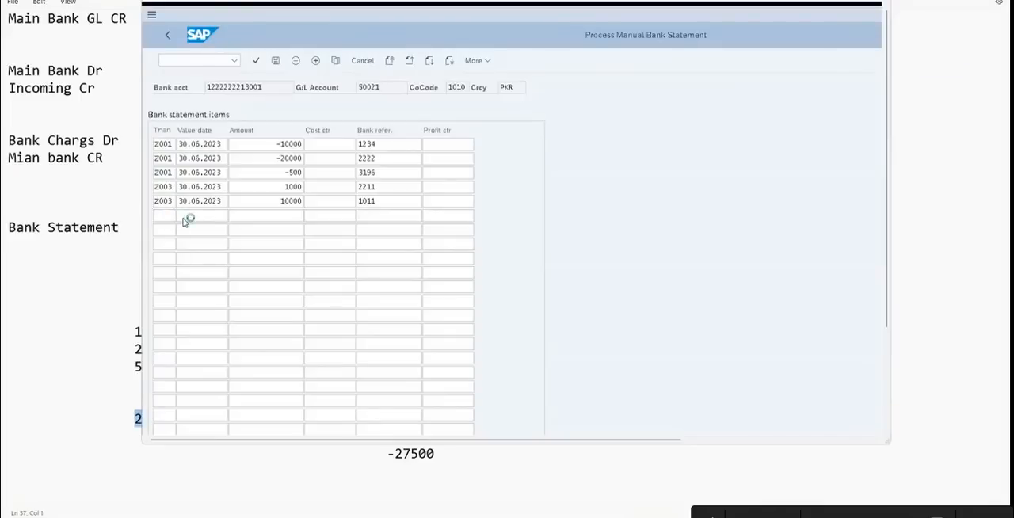
click(182, 222)
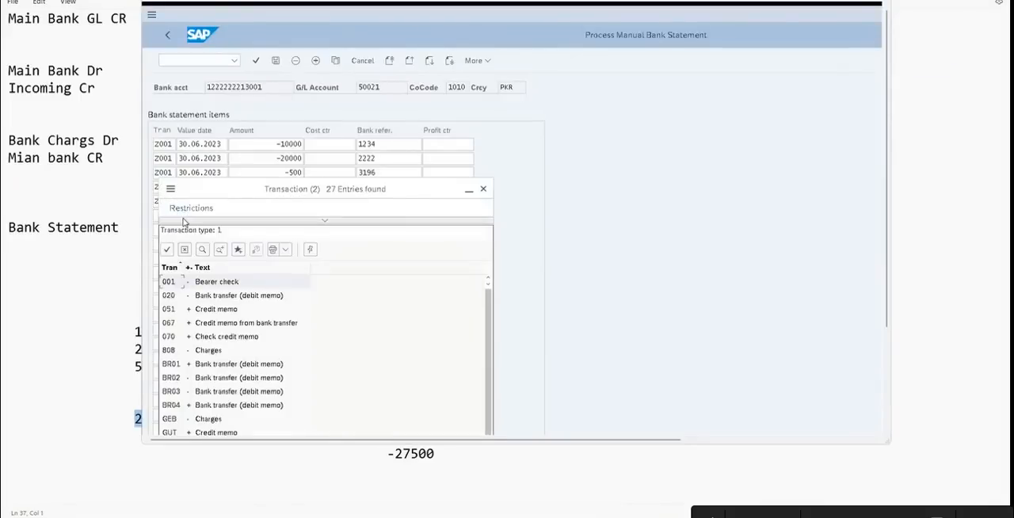
drag(414, 193, 420, 45)
scroll(238, 332, down, 3)
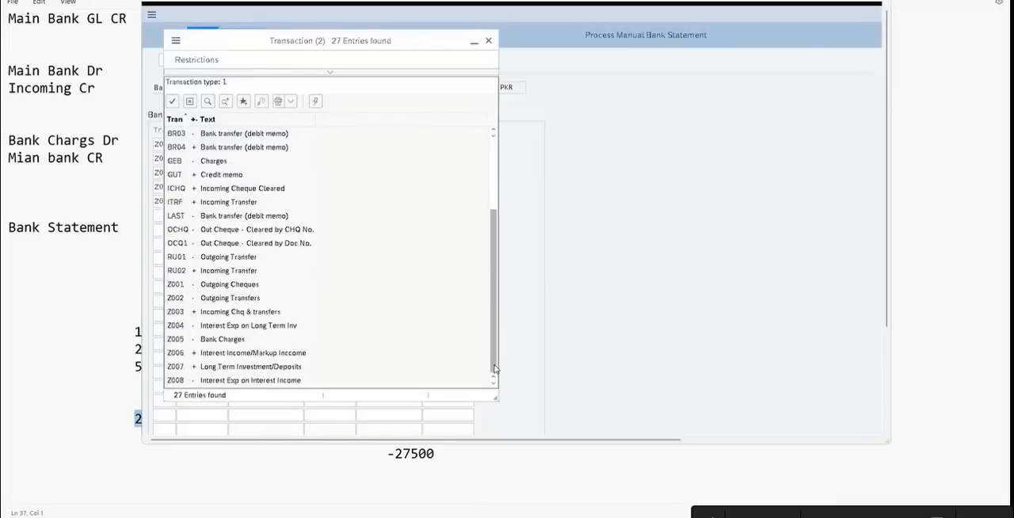
click(212, 340)
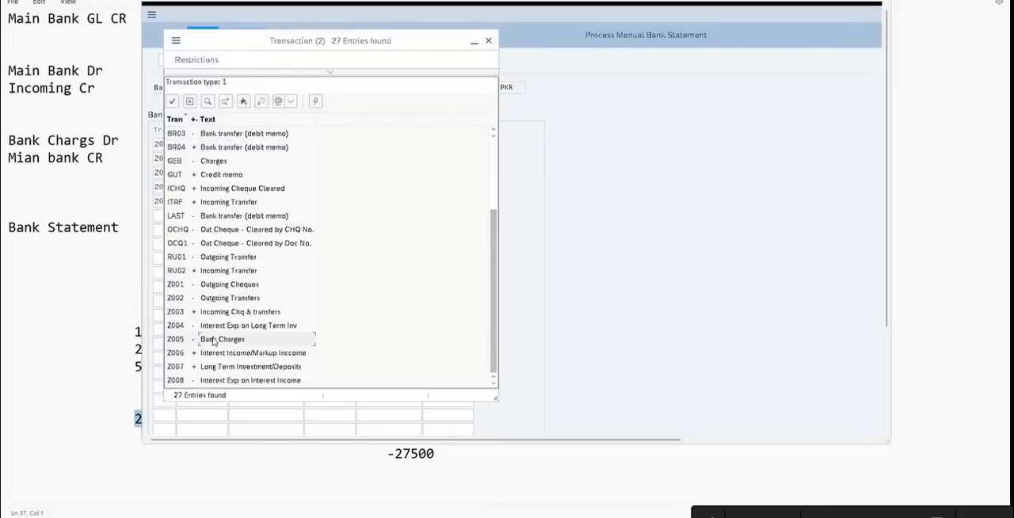
double_click(248, 343)
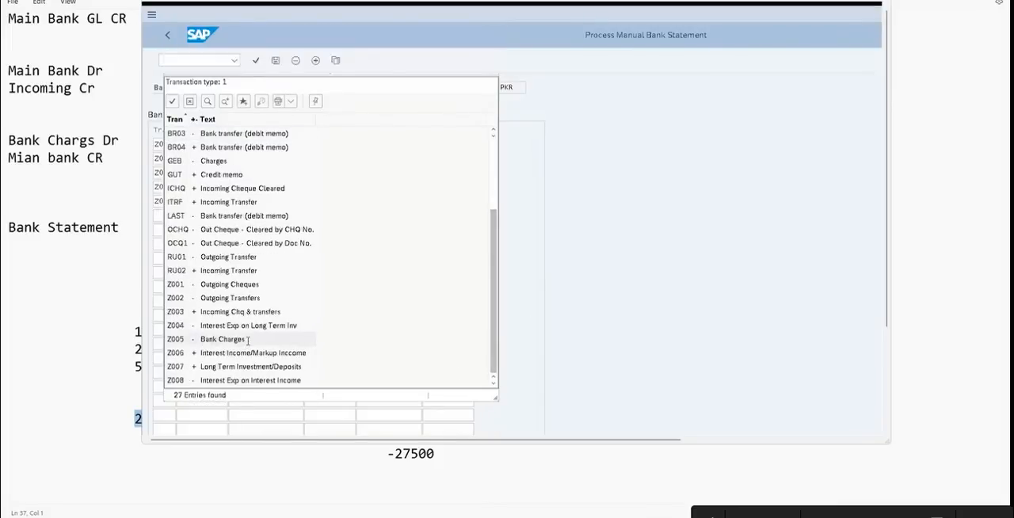
Give the bank charges item value date 30.06.2023, amount -200 and bank reference Charges
click(223, 217)
text(3)
key(Down)
key(Tab)
text(-200)
key(Tab)
key(Tab)
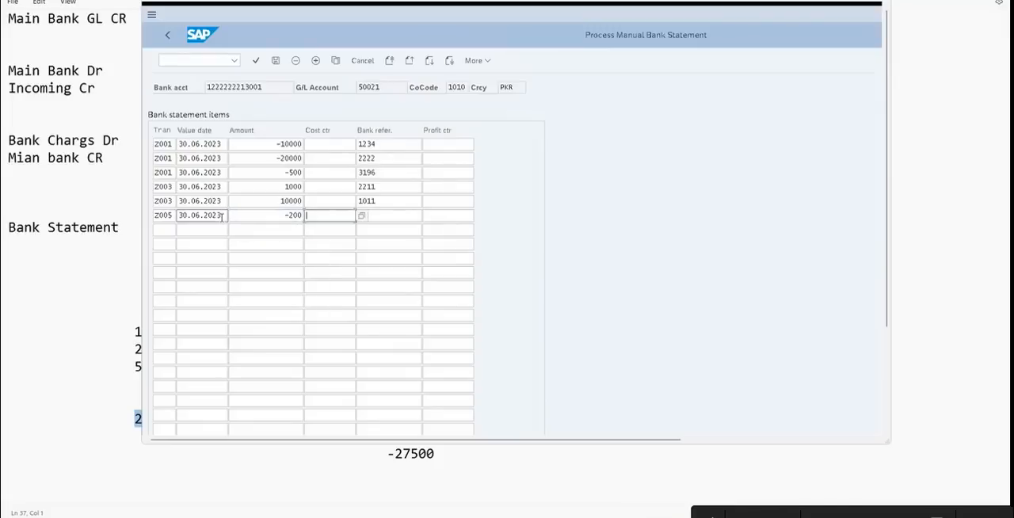
text(Charges)
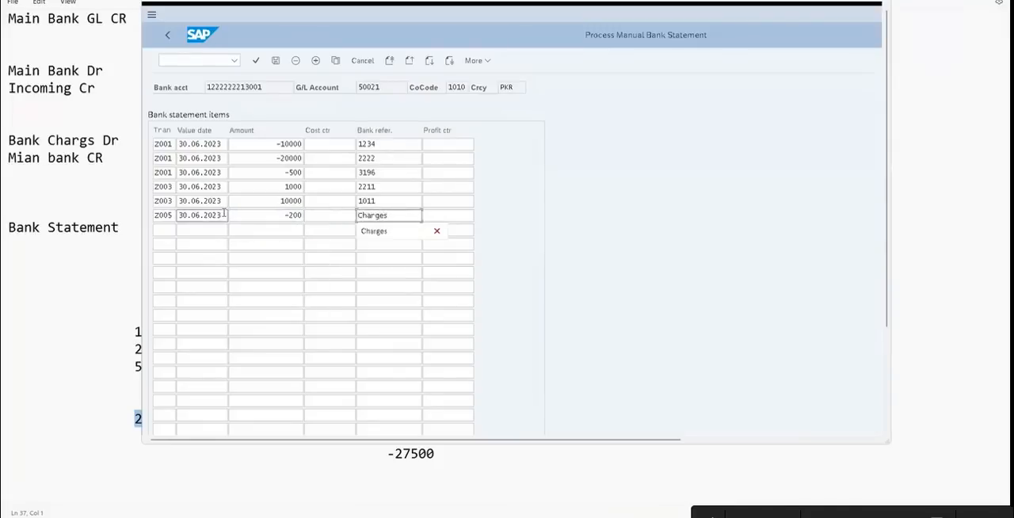
Validate the six statement items in the maximized window and compare the entered total with the bank total
double_click(259, 3)
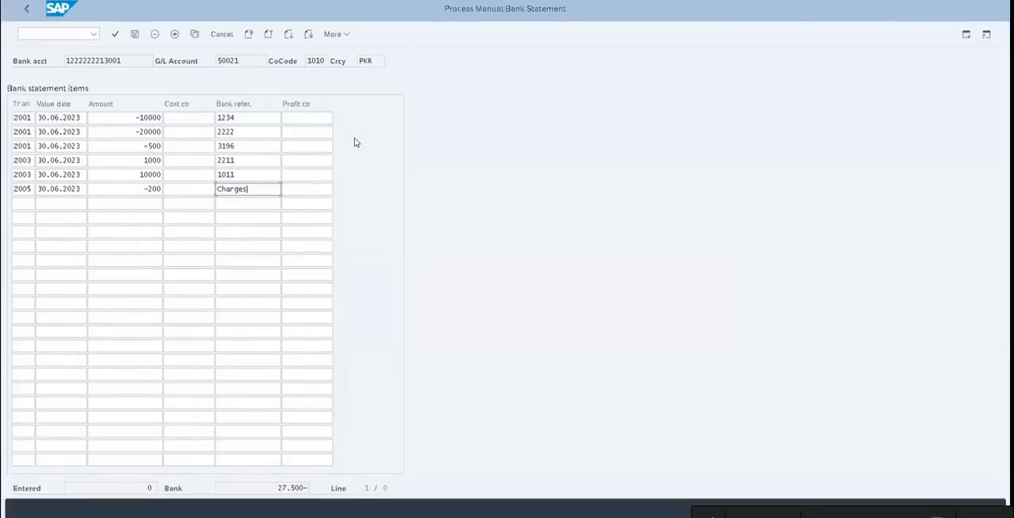
key(Return)
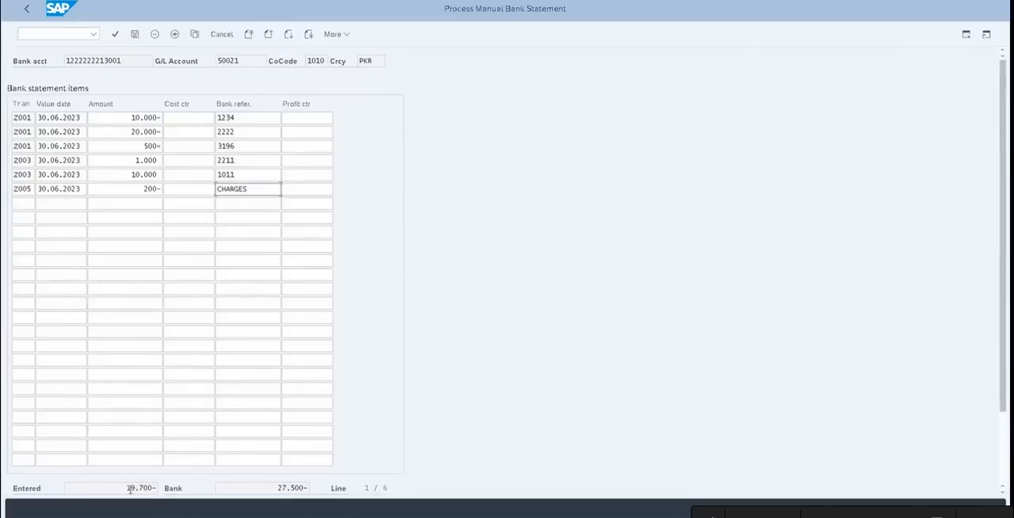
drag(130, 489, 158, 489)
drag(269, 488, 320, 489)
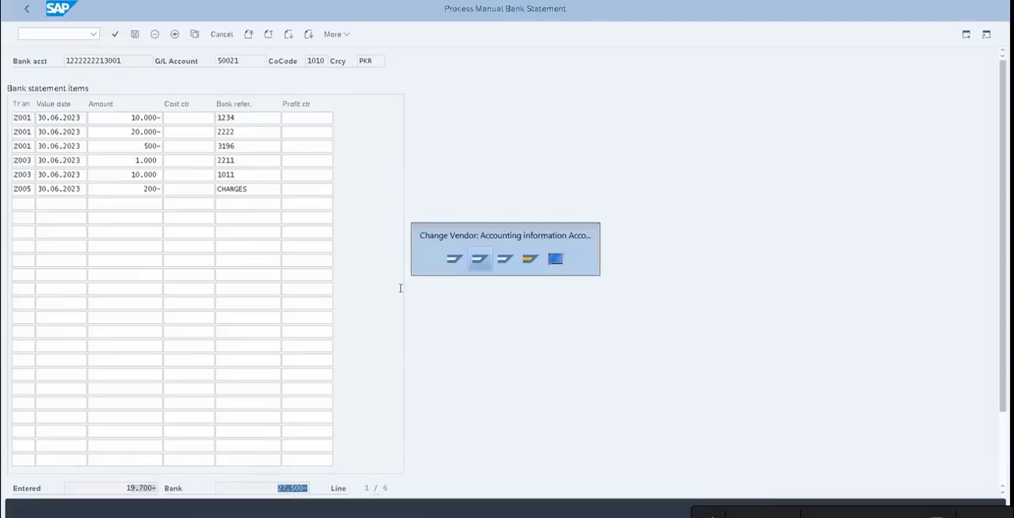
Compare the entered statement items and totals with the Notepad draft to find the cause of the difference
key(alt+Tab)
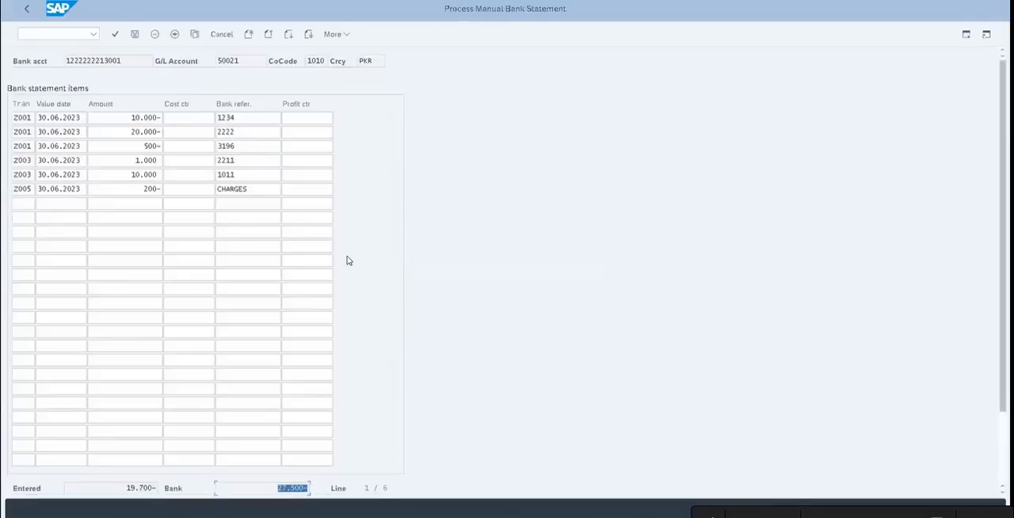
key(super+Down)
key(super+Down)
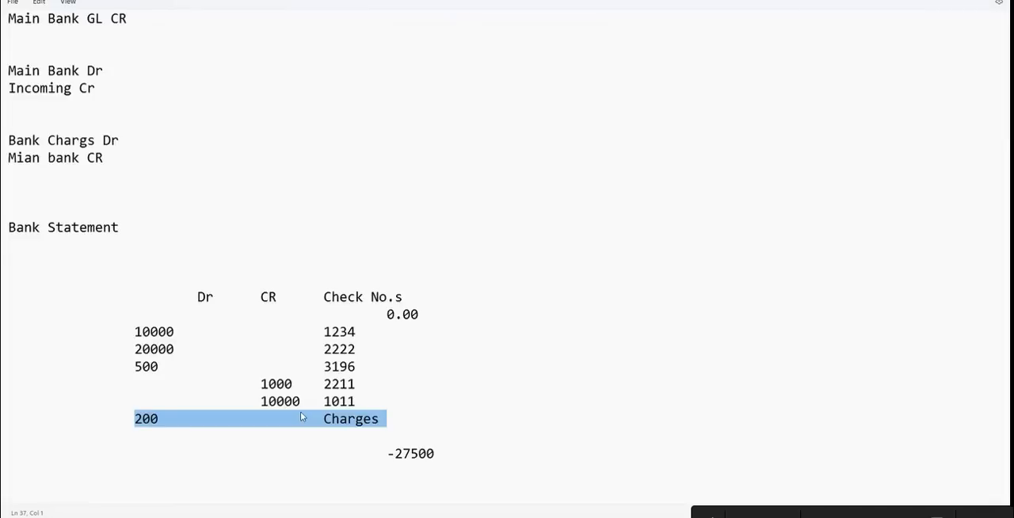
key(alt+Tab)
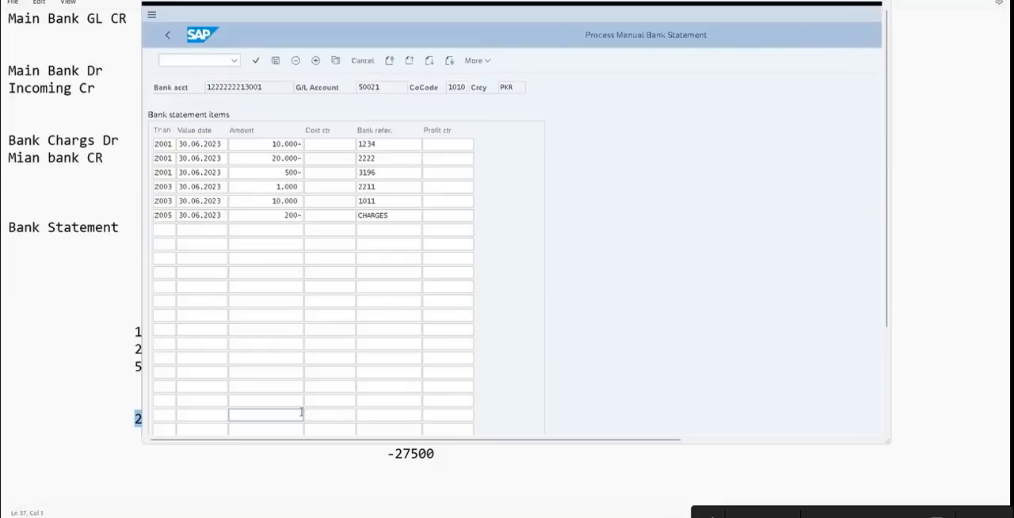
double_click(307, 2)
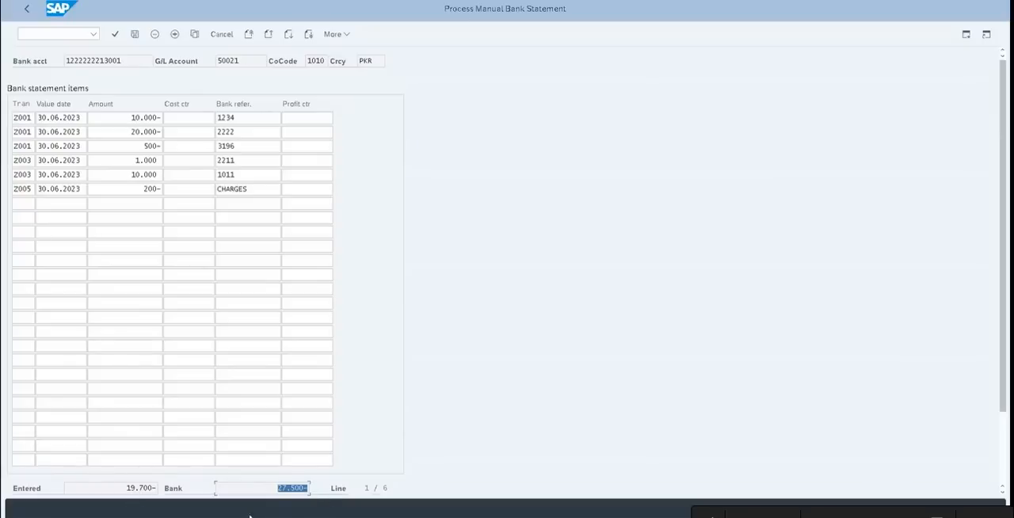
key(super+Down)
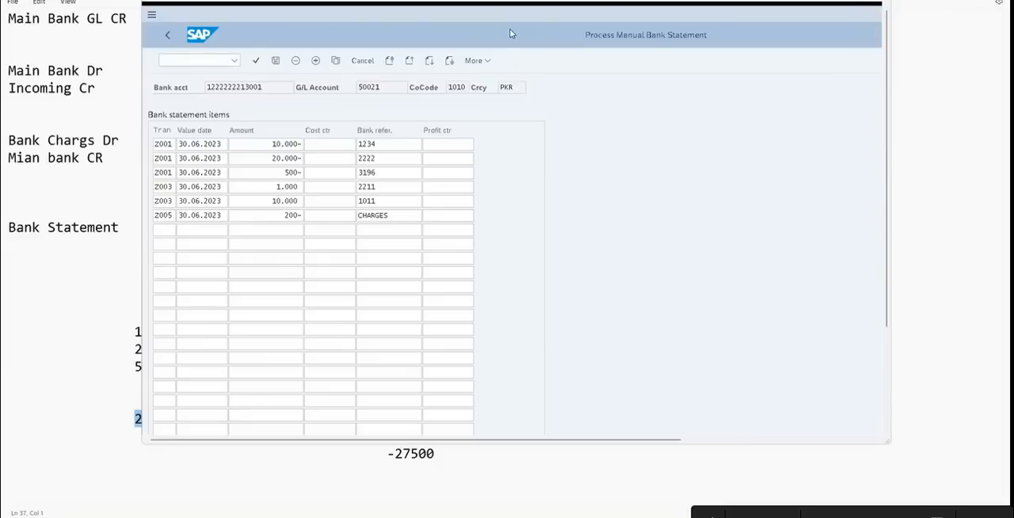
drag(509, 29, 487, 1)
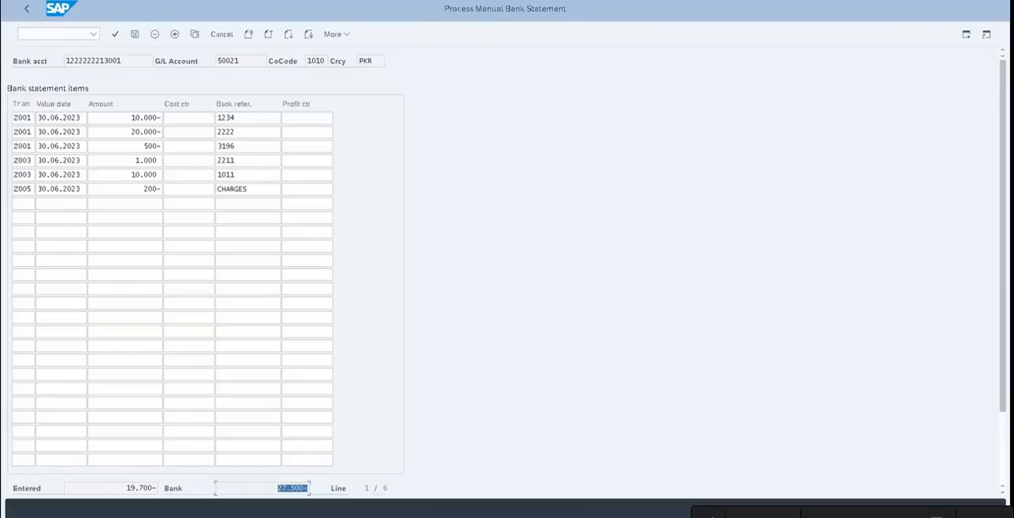
click(26, 203)
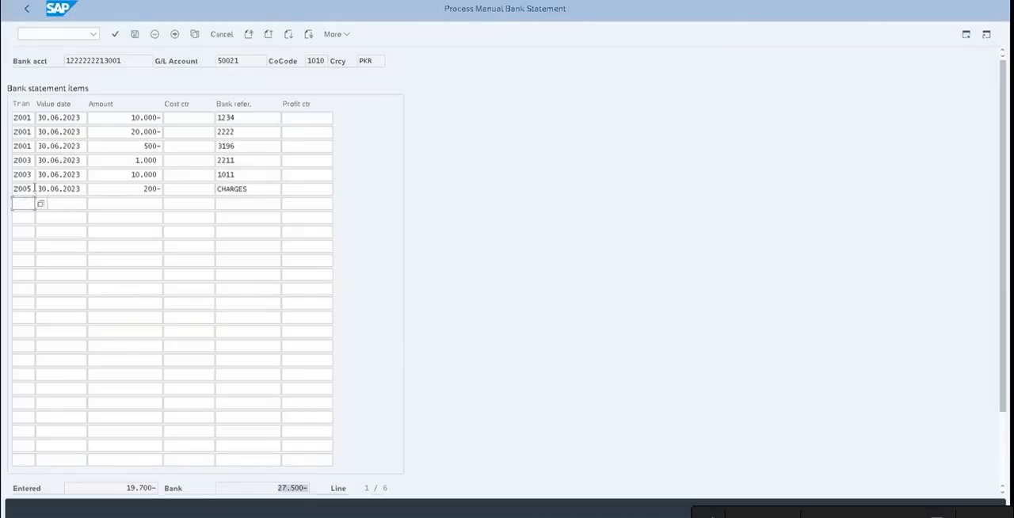
Add a seventh statement item with transaction Z003, value date 30.06.2023 and amount 7800
double_click(30, 174)
key(ctrl+c)
click(22, 203)
key(ctrl+v)
click(64, 202)
click(65, 220)
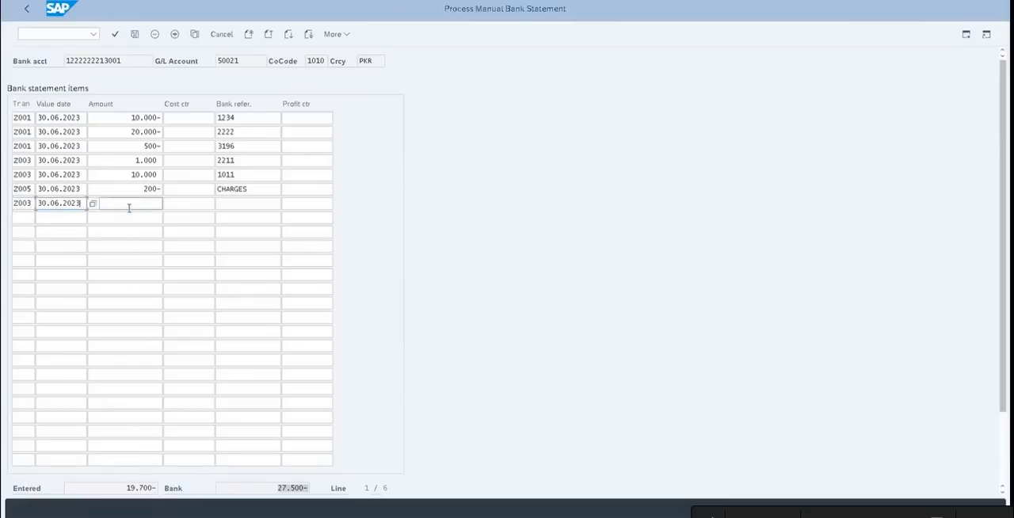
click(145, 203)
text(75)
key(BackSpace)
key(BackSpace)
text(7800)
key(Return)
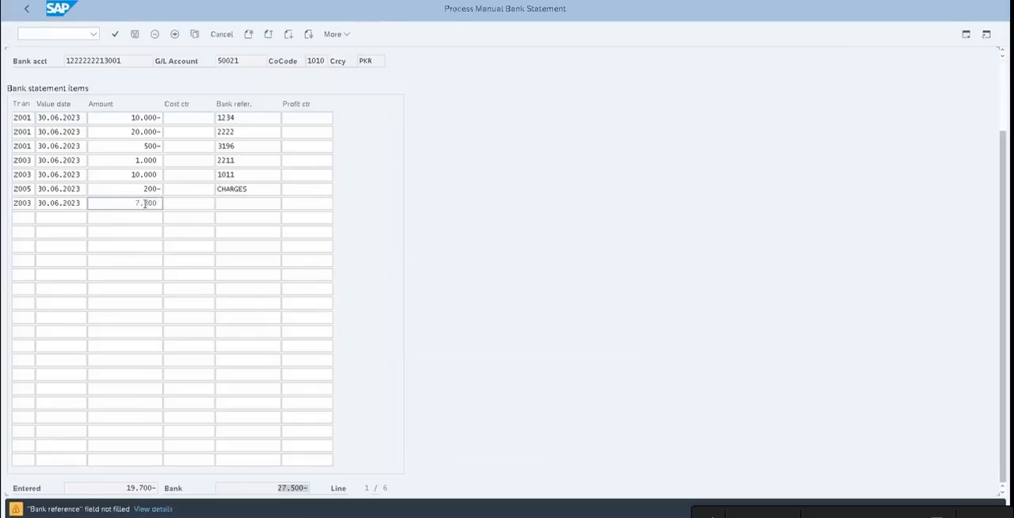
Try transaction Z001 for the positive 7800 item, restore Z003 and validate the item without a bank reference
click(31, 204)
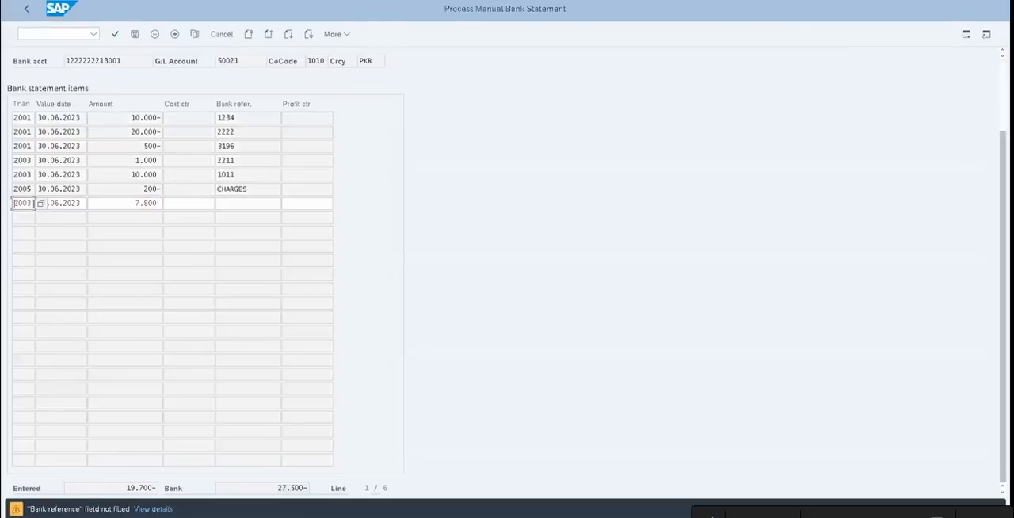
key(BackSpace)
text(1)
key(Return)
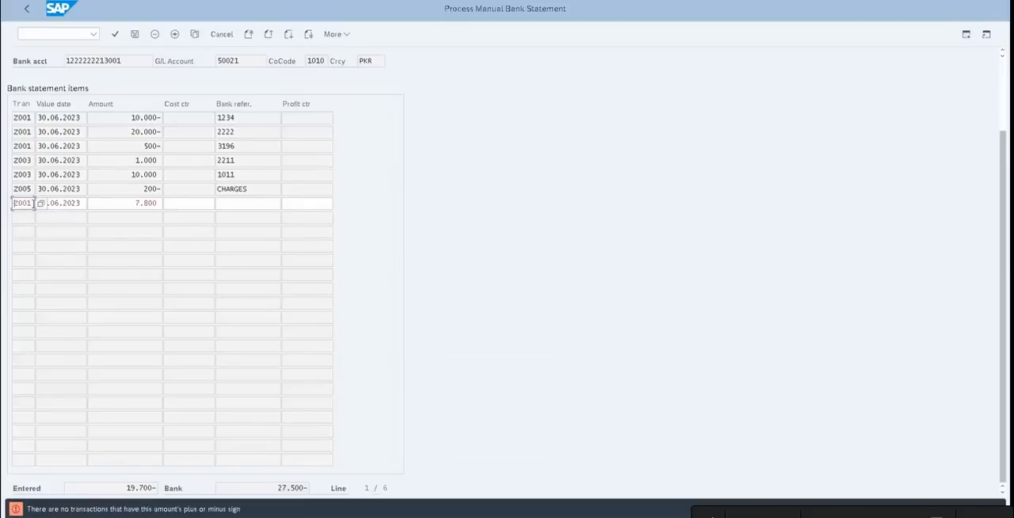
key(BackSpace)
text(3)
key(Return)
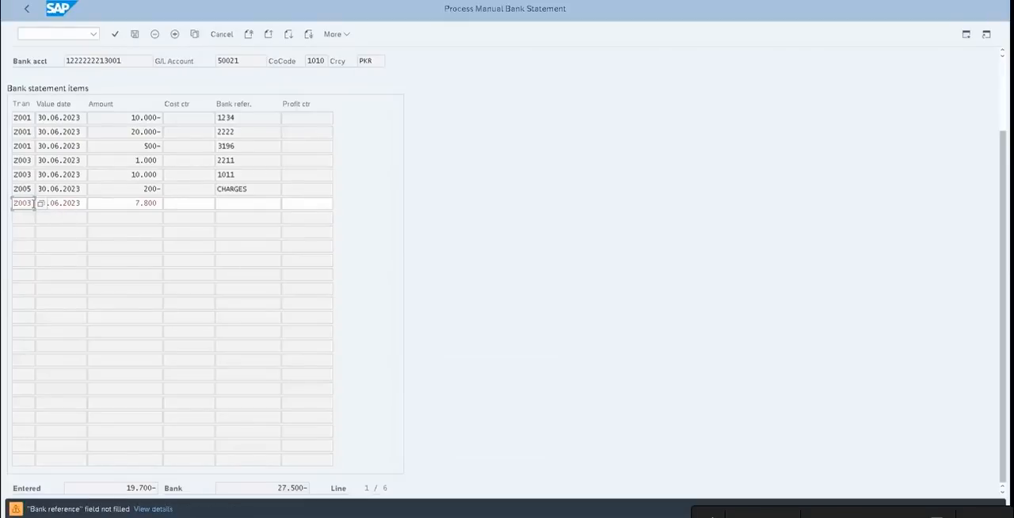
key(Return)
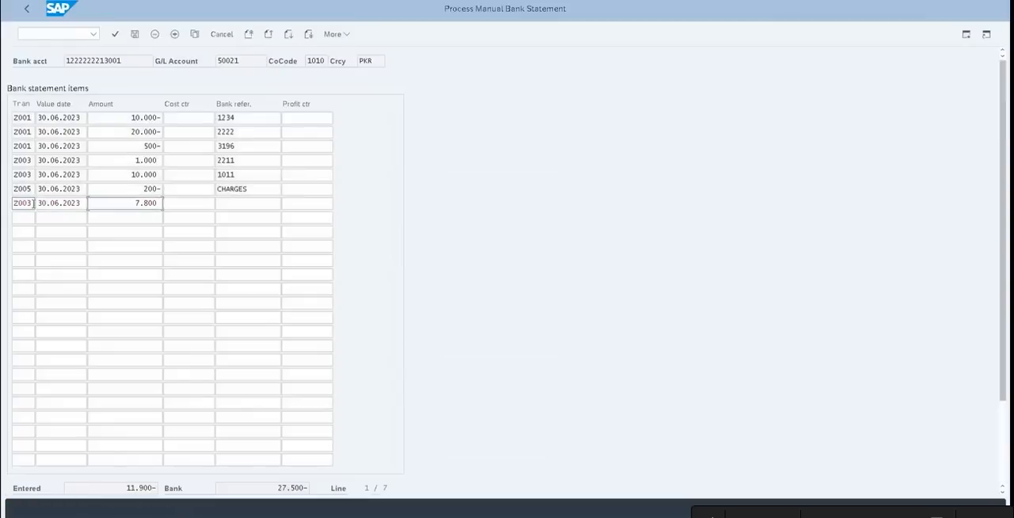
Change the seventh item to transaction Z001 with amount -7800 and enter Random as its bank reference
click(33, 203)
key(BackSpace)
text(1)
click(133, 204)
text(-)
text(7)
key(Return)
click(229, 200)
text(Random)
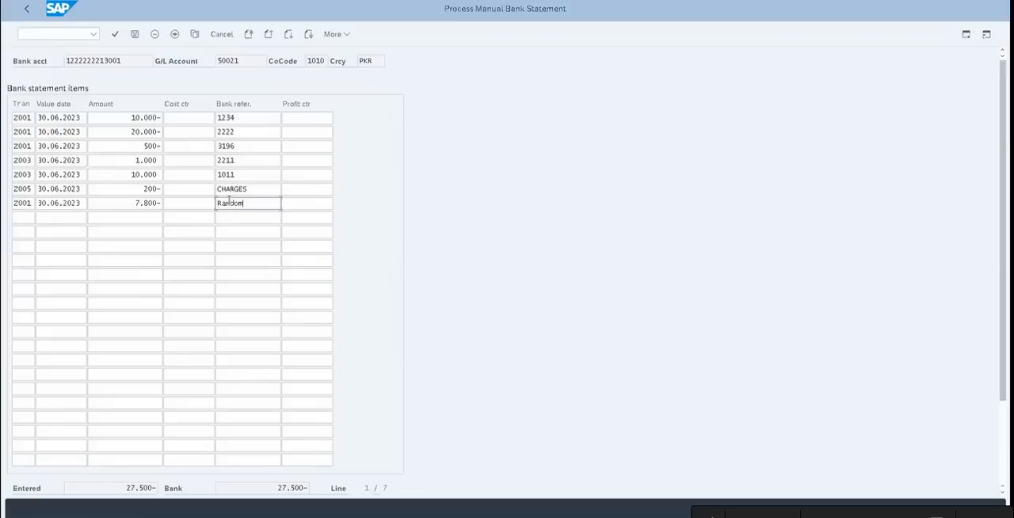
Bring up the Notepad bank statement draft and insert a new line below the Charges entry
click(204, 303)
key(super+Down)
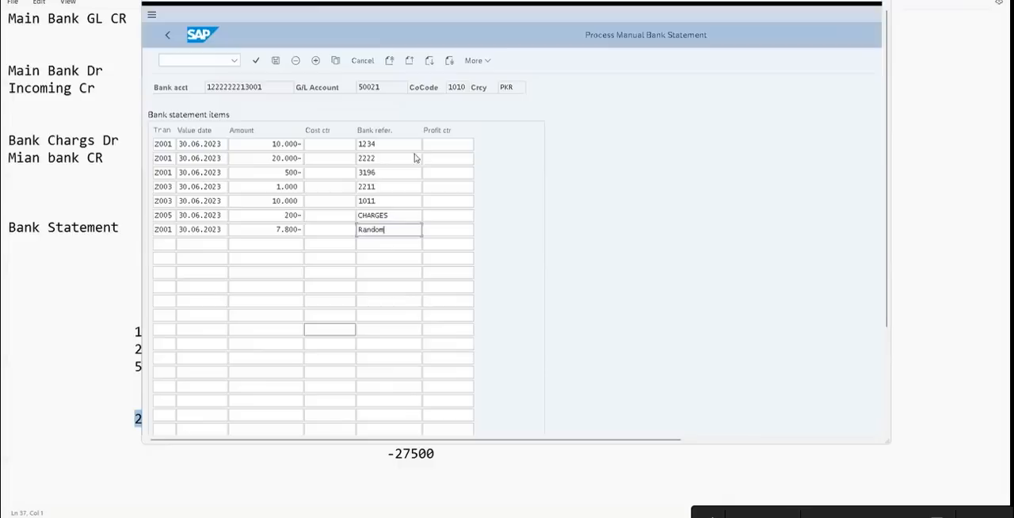
click(100, 303)
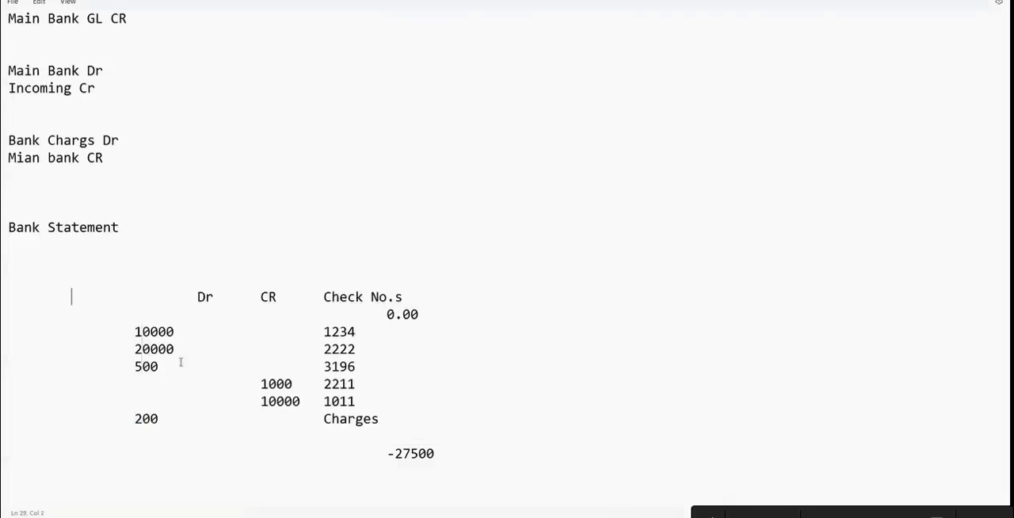
click(136, 439)
click(383, 418)
key(Return)
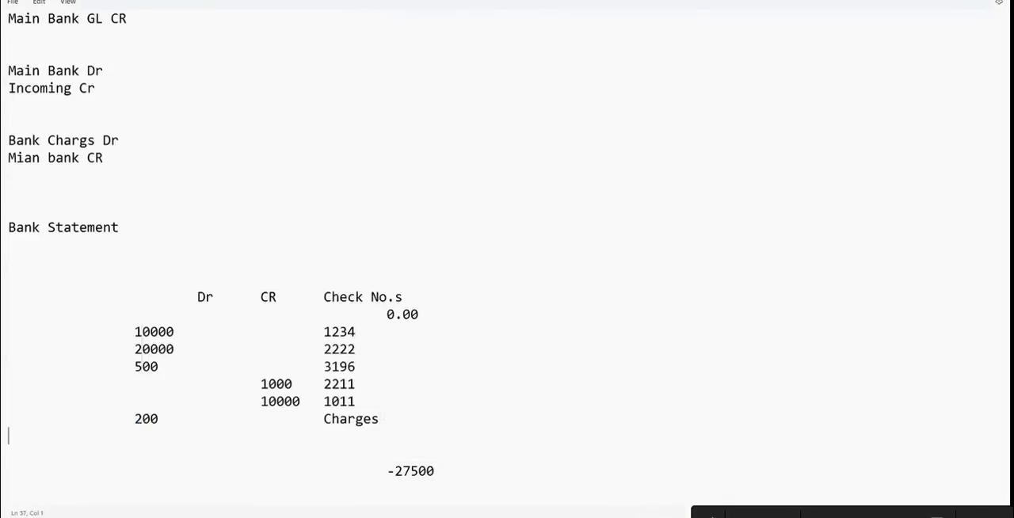
Enter a debit of 7800 with check number 3333 on the new Notepad line
key(Tab)
key(Tab)
text(7800)
key(Tab)
key(Tab)
key(Tab)
text(2222)
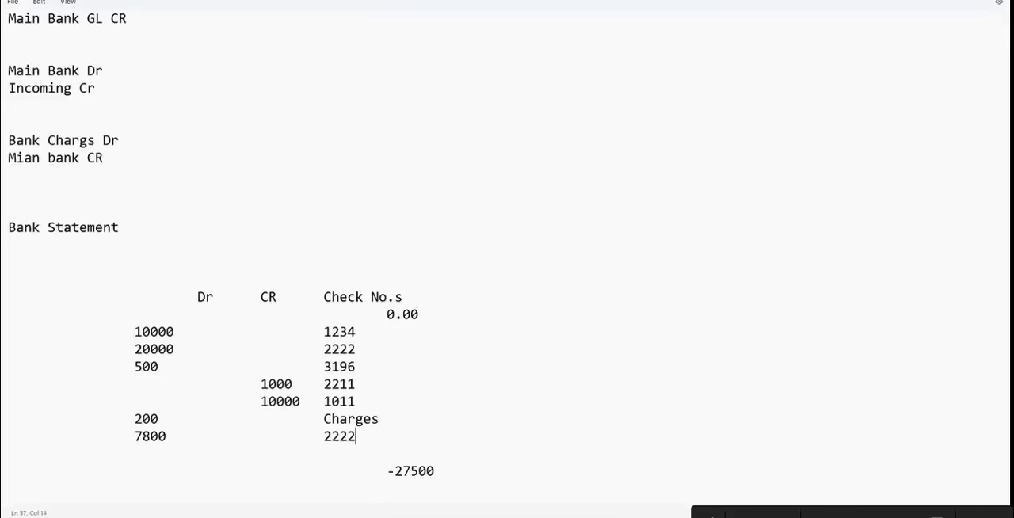
key(BackSpace)
key(BackSpace)
key(BackSpace)
key(BackSpace)
text(3333)
Check the draft's closing total and 7800 line in Notepad against the seventh item in SAP
drag(388, 471, 449, 468)
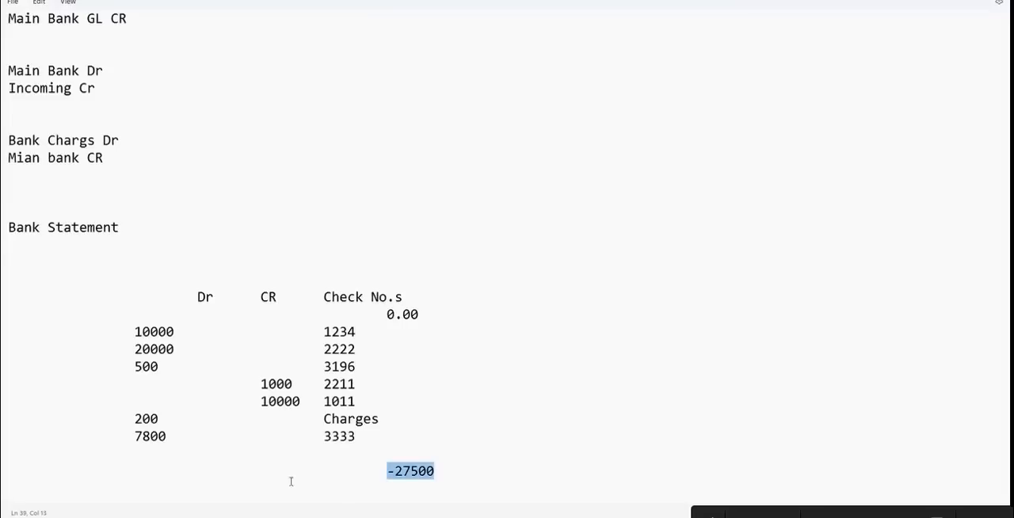
click(142, 435)
drag(142, 435, 125, 433)
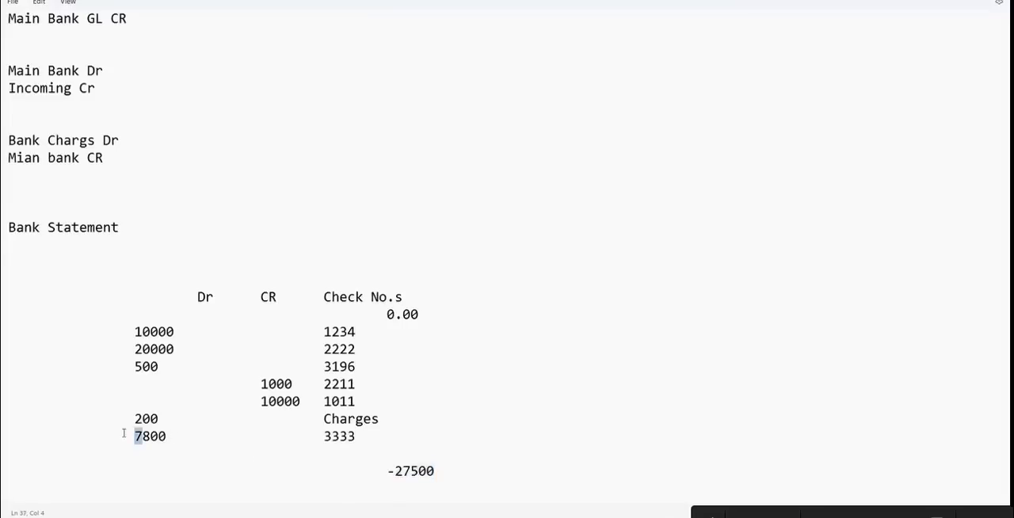
key(alt+Tab)
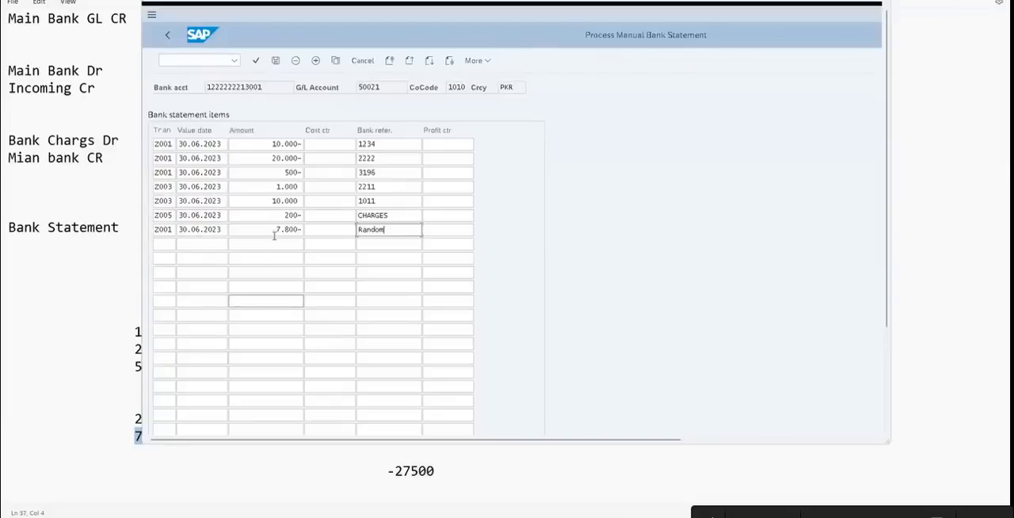
drag(273, 229, 340, 225)
Replace the seventh item's bank reference with 3333 and maximize the SAP window
click(385, 229)
key(BackSpace)
key(BackSpace)
key(BackSpace)
key(BackSpace)
key(BackSpace)
key(BackSpace)
text(3333)
double_click(388, 2)
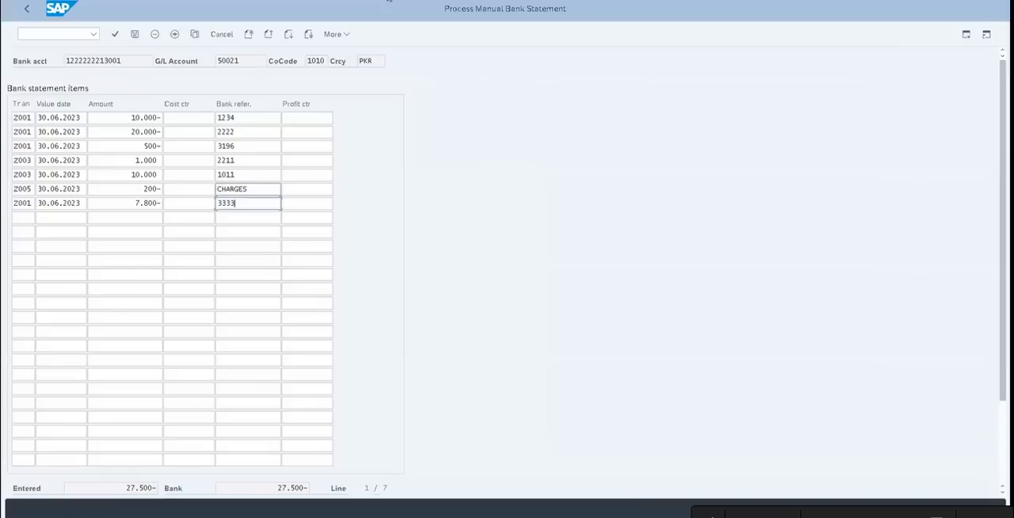
Validate the seven statement items and save the bank statement
key(Return)
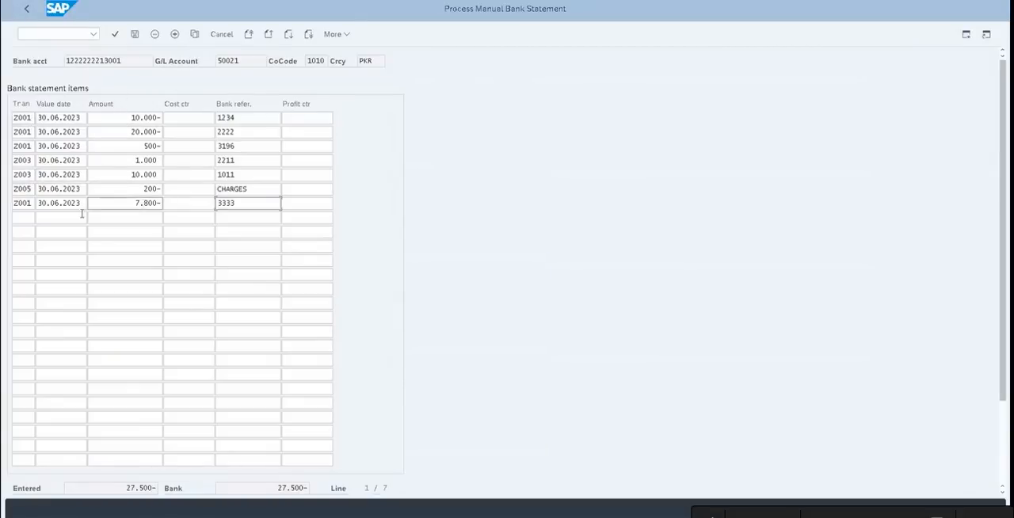
click(129, 190)
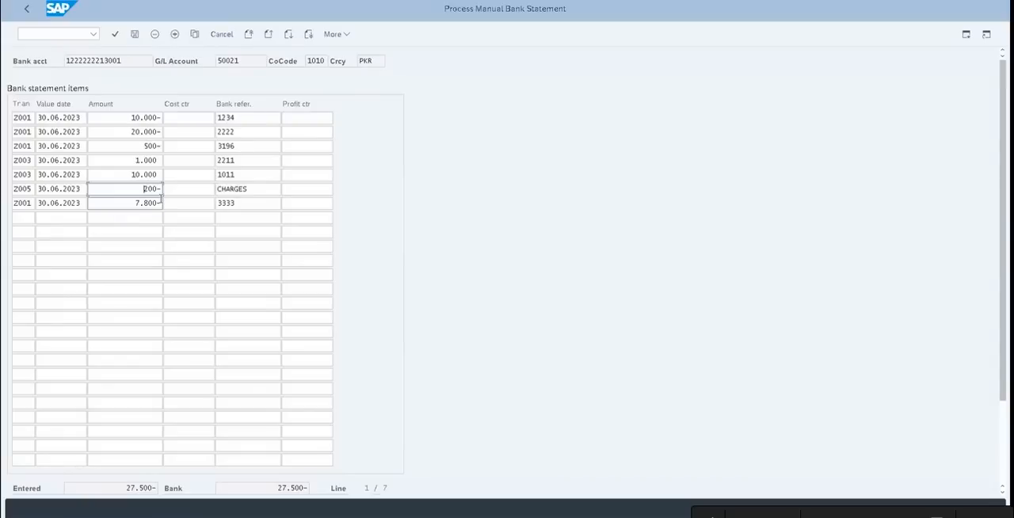
click(134, 35)
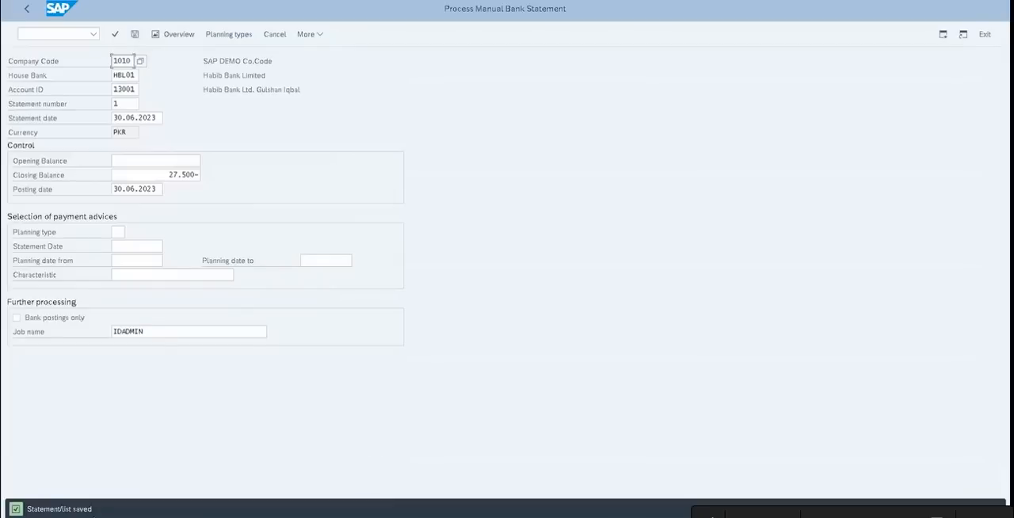
In the Change Vendor session, start transaction FBL3N and list the open items of the preset G/L account in company code 1010
key(alt+Tab)
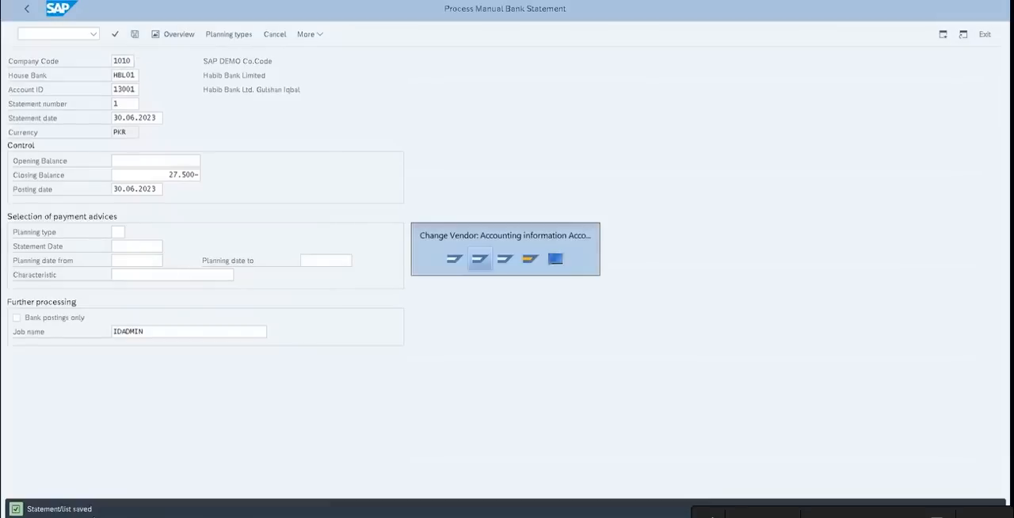
click(63, 35)
text(/n)
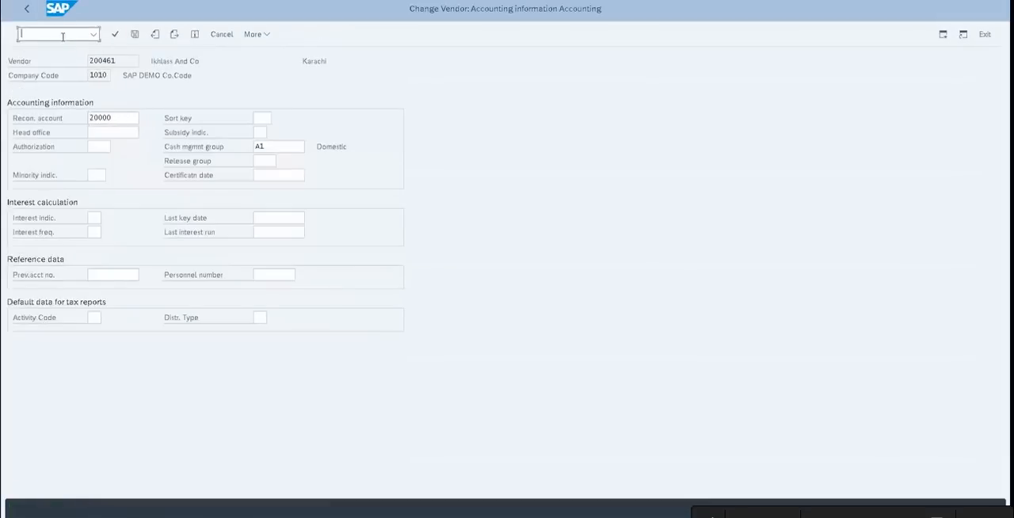
key(Return)
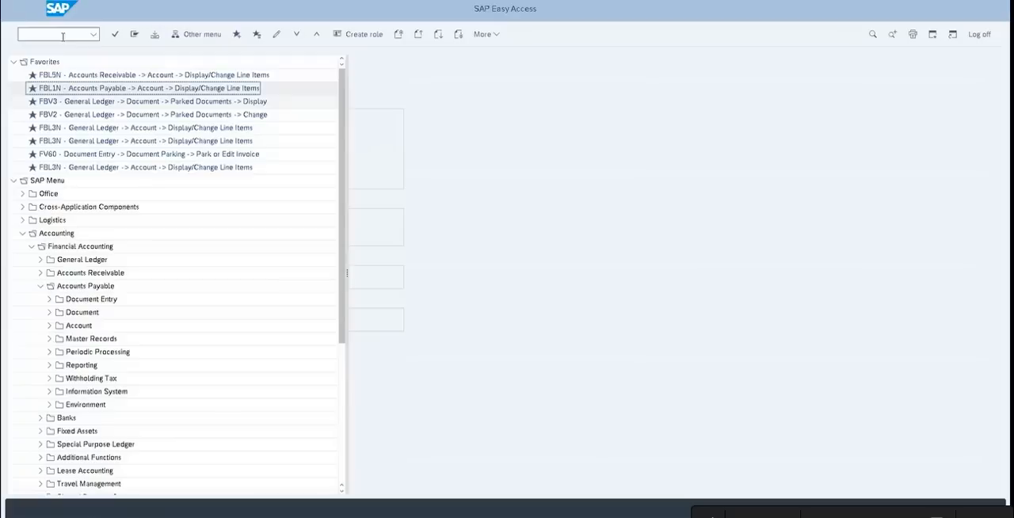
text(fbl3n)
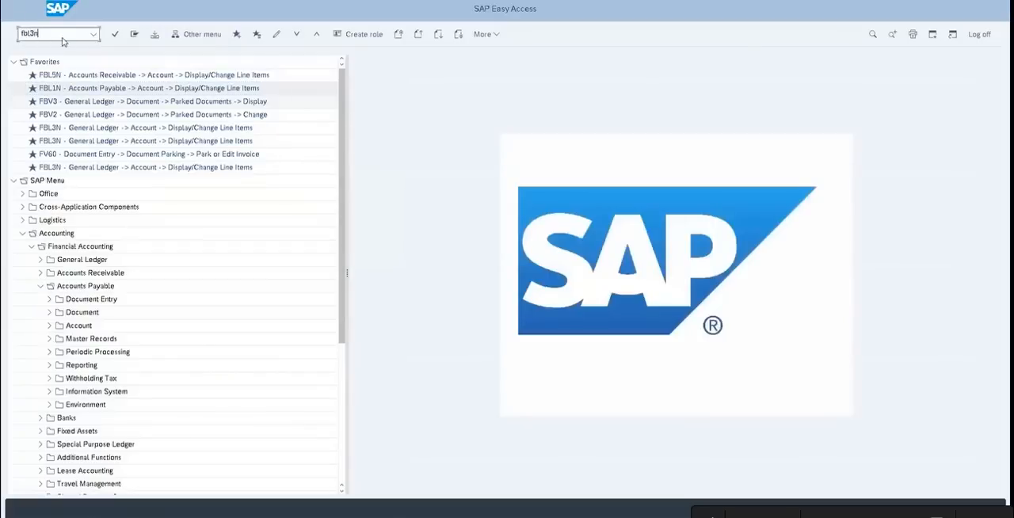
key(Return)
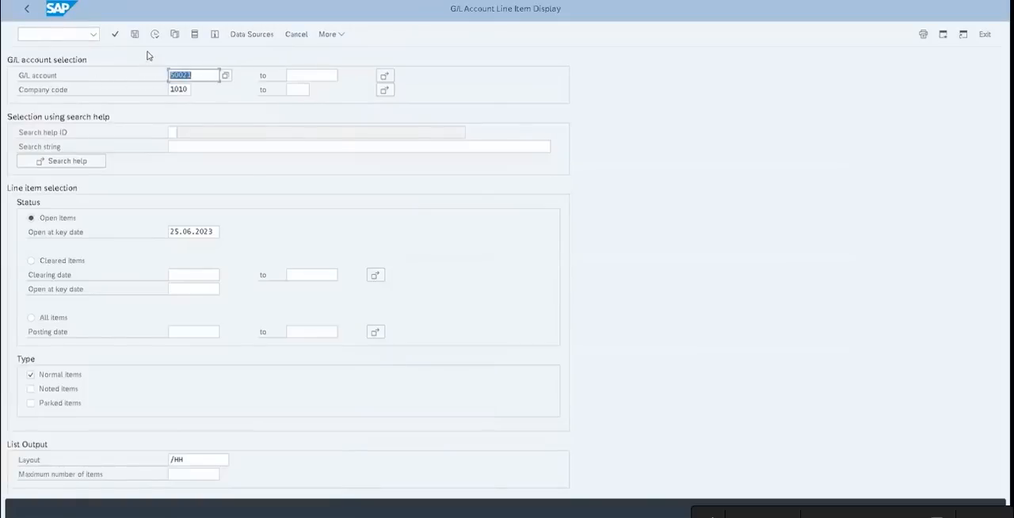
click(155, 36)
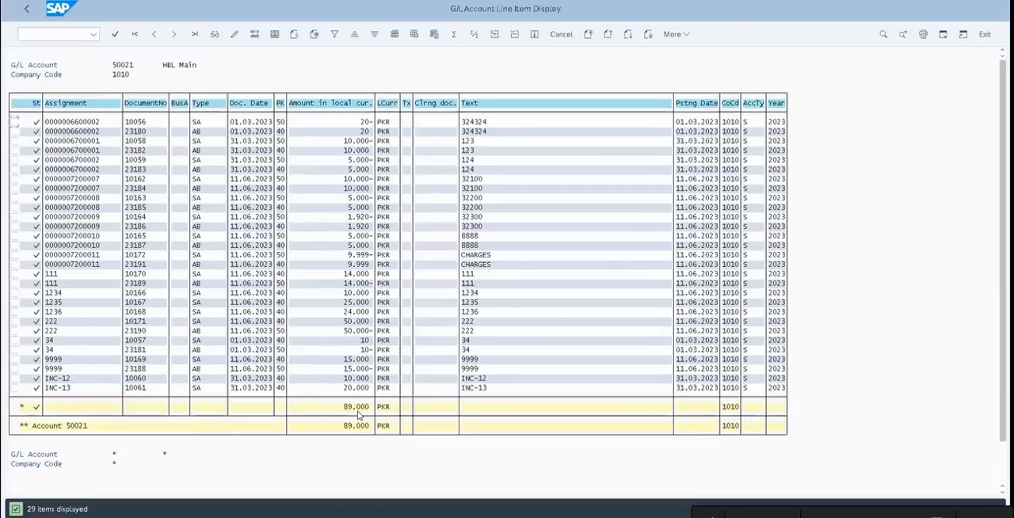
Enter 89000 as the opening balance in the manual bank statement header and check it against the G/L account total
key(alt+Tab)
key(alt+Tab)
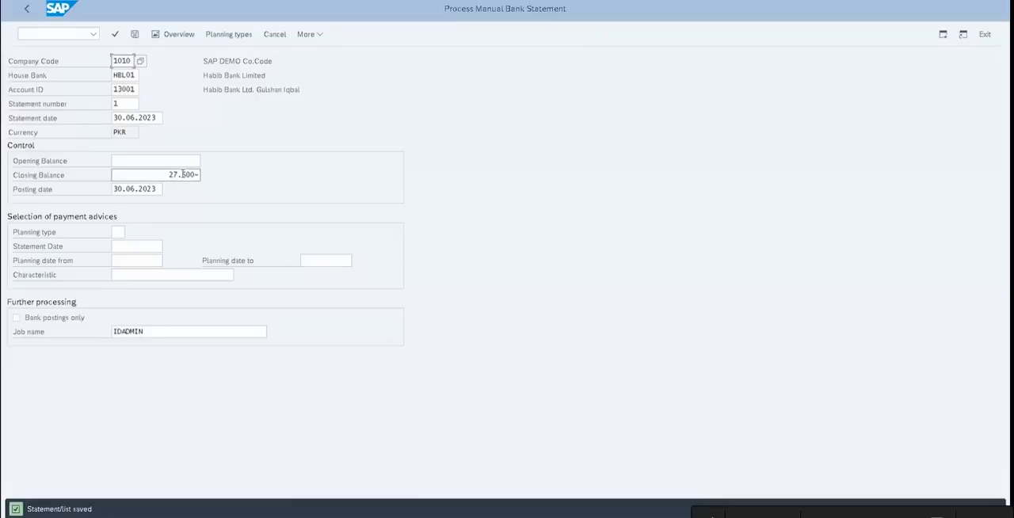
click(156, 160)
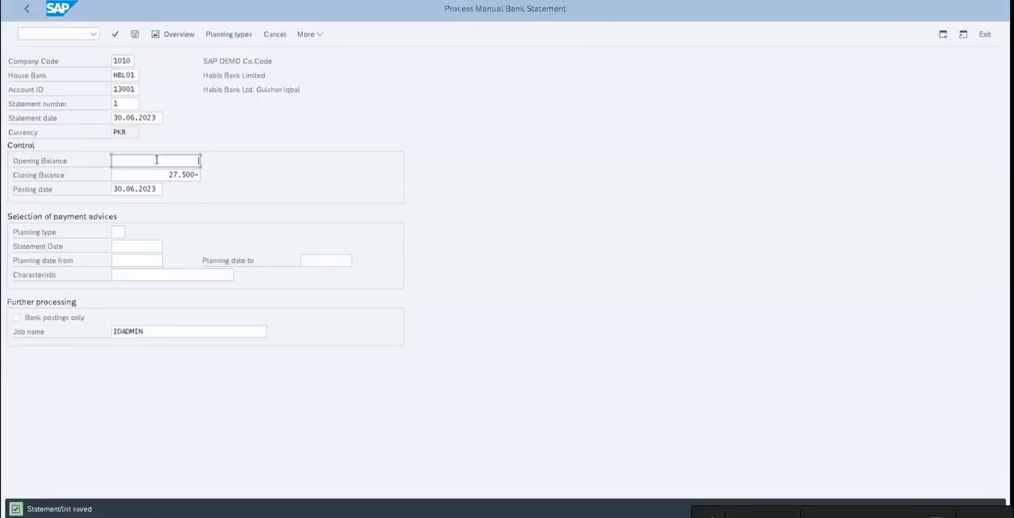
text(89000)
key(alt+Tab)
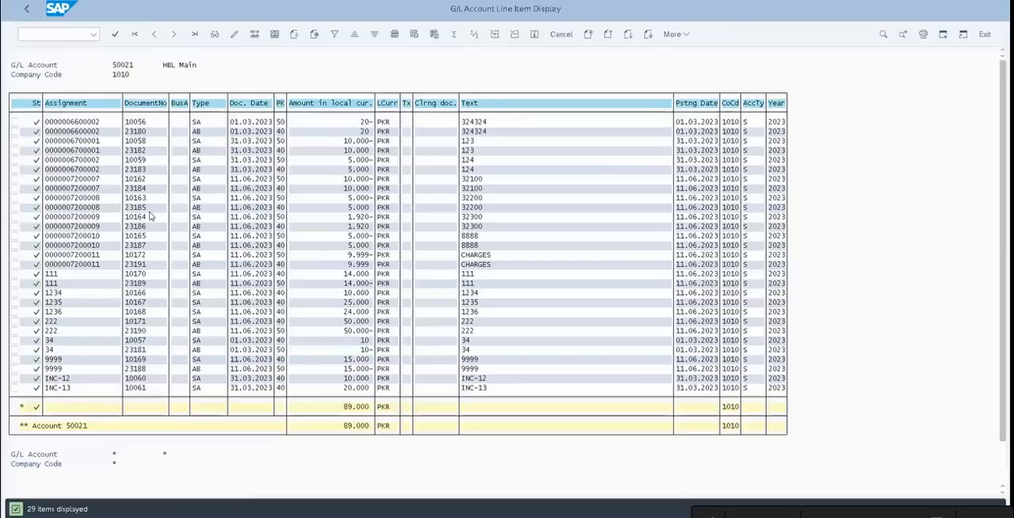
click(333, 406)
key(alt+Tab)
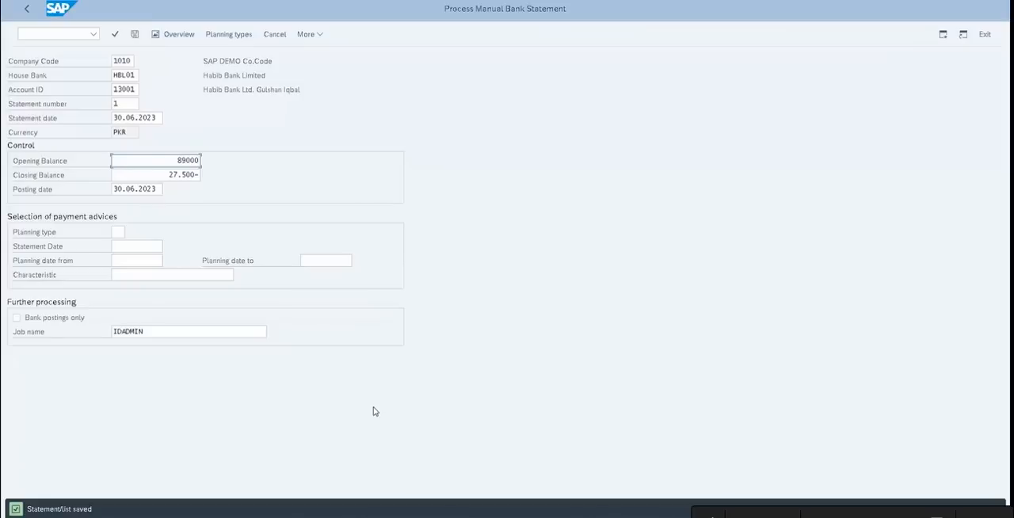
Clear the opening balance and dismiss the suggested entries
key(BackSpace)
key(BackSpace)
key(BackSpace)
key(BackSpace)
key(BackSpace)
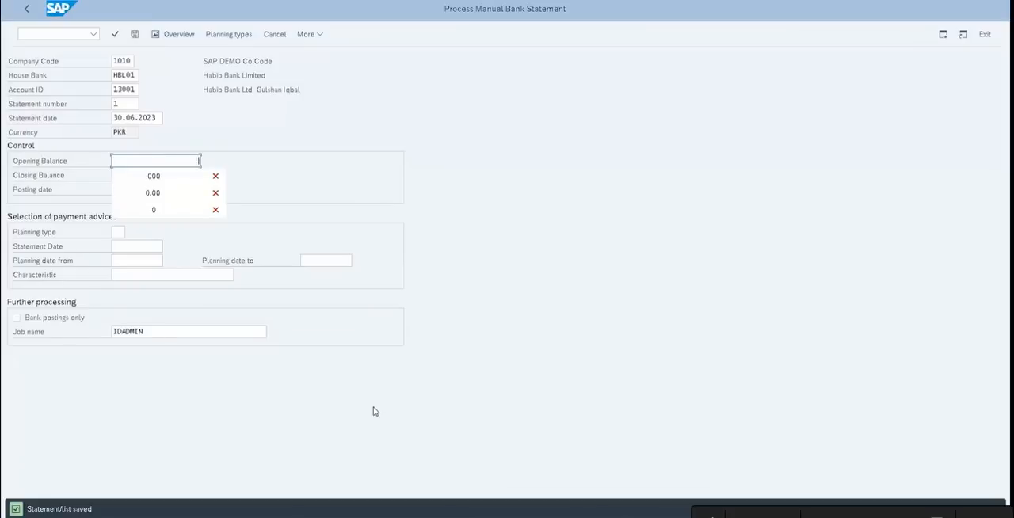
key(Escape)
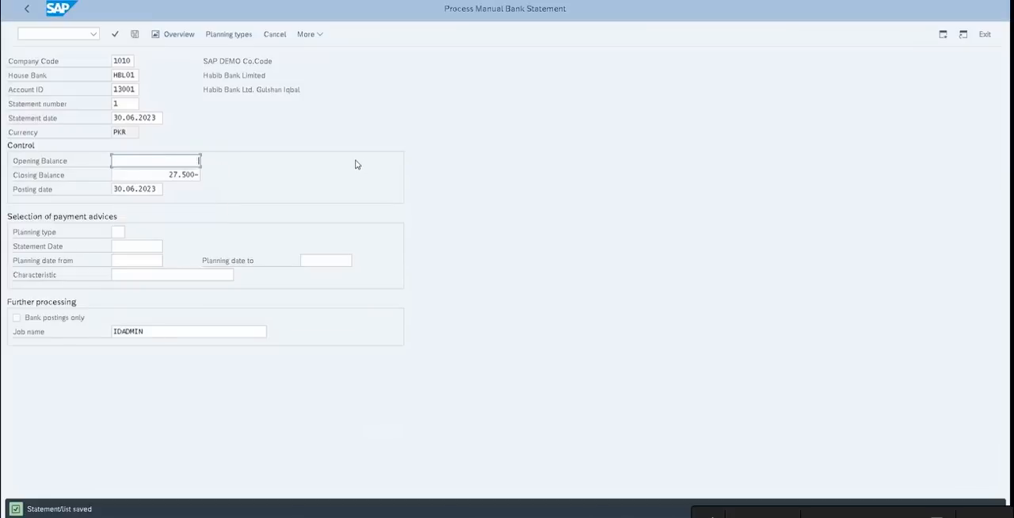
key(BackSpace)
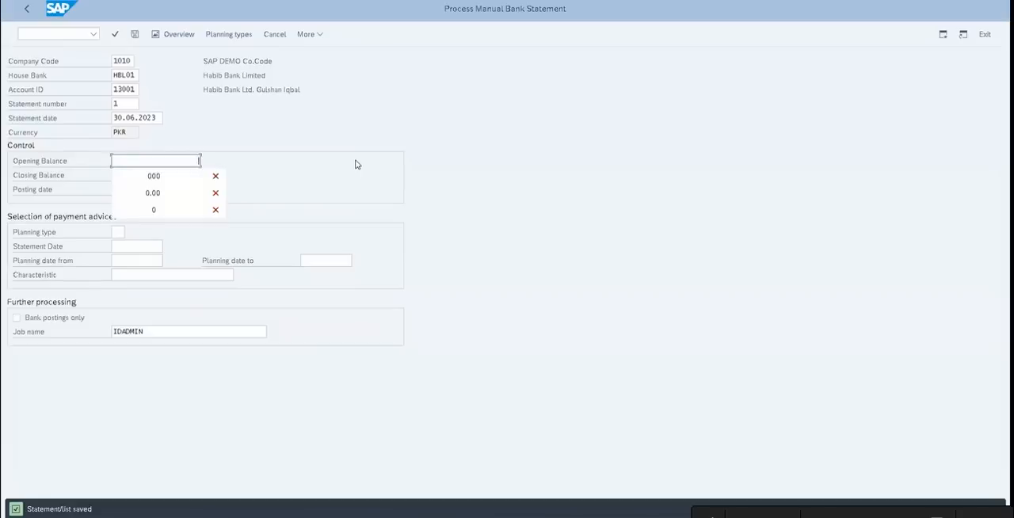
key(Escape)
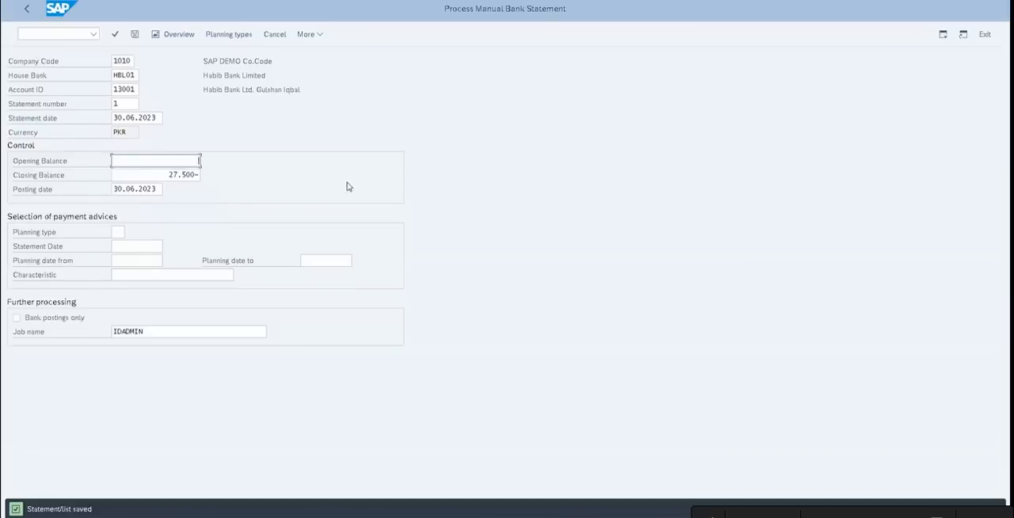
Compare the statement's closing balance with the G/L account 50021 total and return to the statement header
click(179, 175)
drag(179, 175, 222, 177)
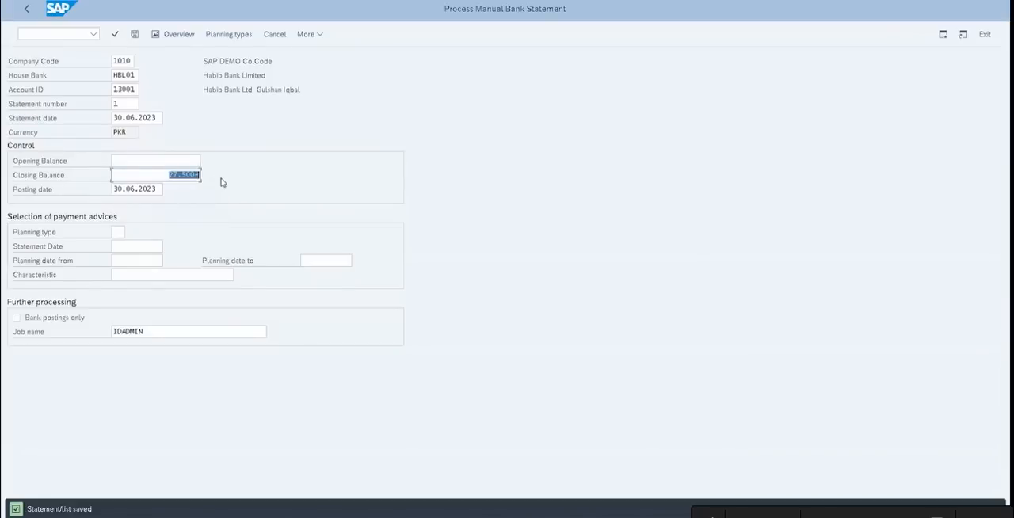
key(alt+Tab)
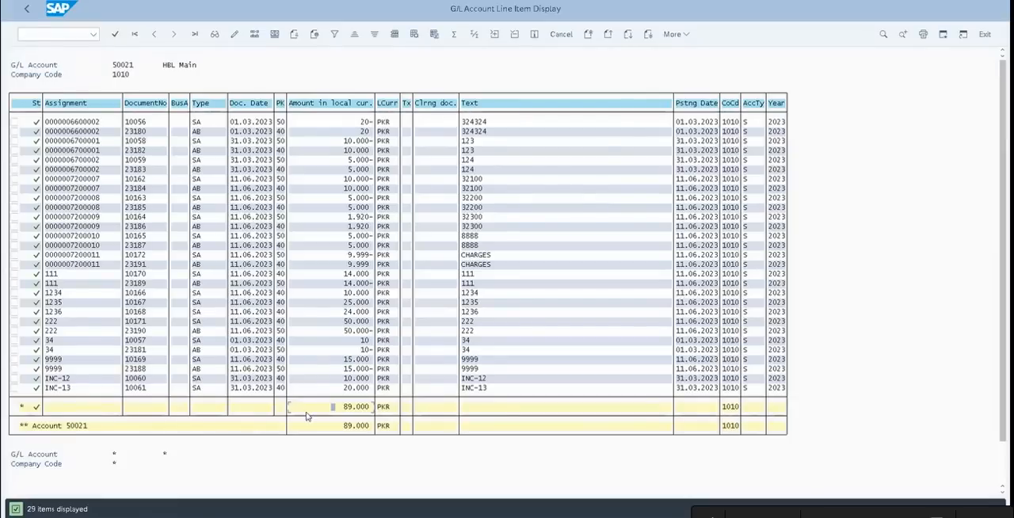
key(alt+Tab)
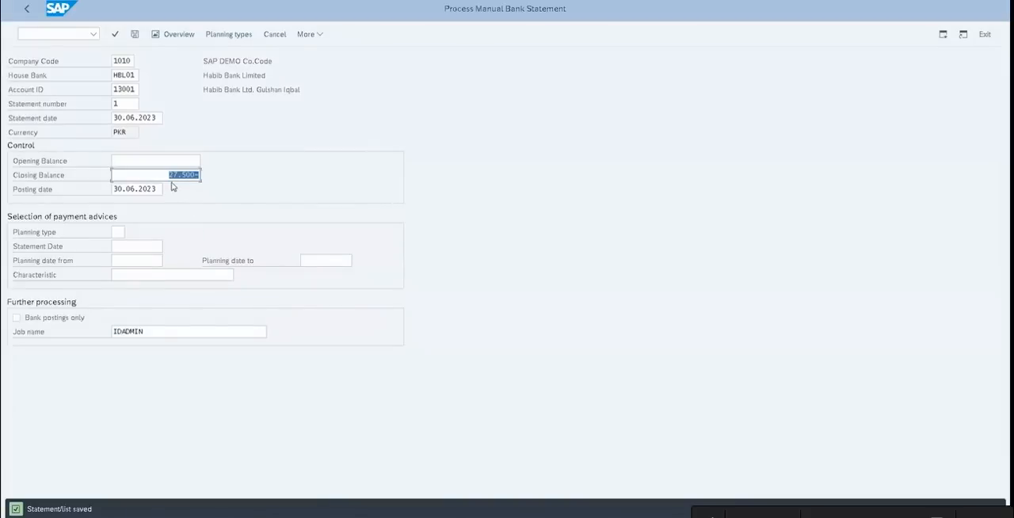
Post the saved manual bank statement 1 dated 30.06.2023
click(134, 36)
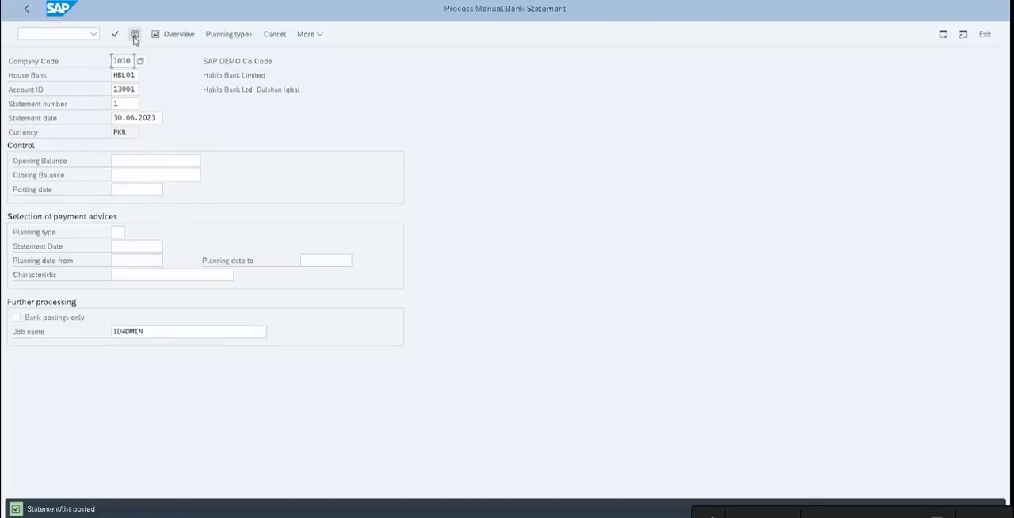
Review the main bank, incoming and bank charges debit and credit entries in the Notepad notes, and return to SAP
key(alt+Tab)
key(alt+Tab)
key(super+Down)
key(super+Down)
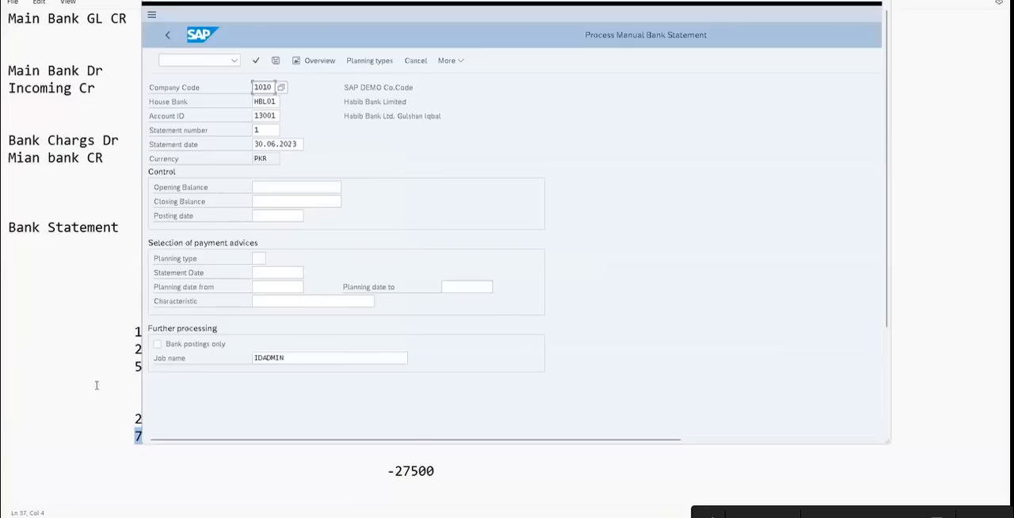
click(86, 71)
drag(87, 88, 105, 84)
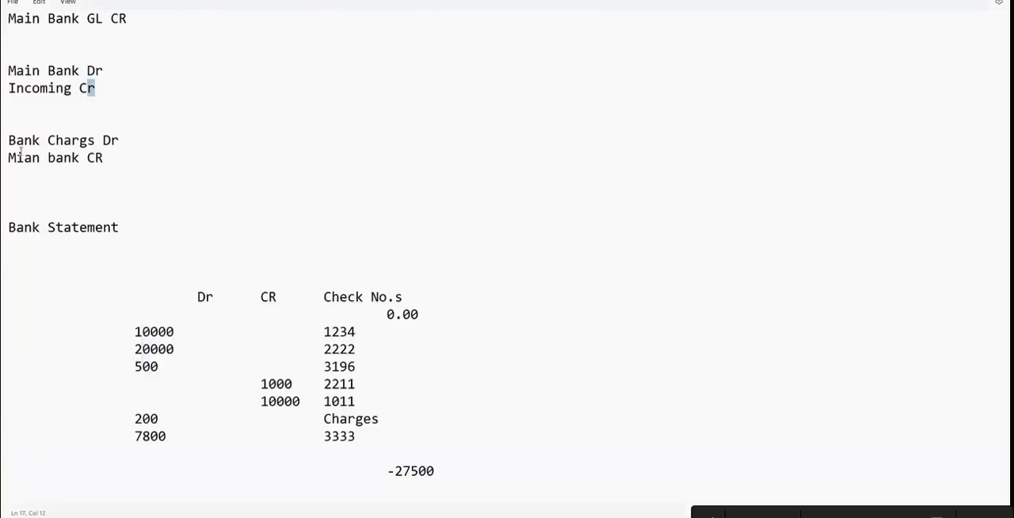
click(63, 140)
click(57, 158)
key(Up)
key(Up)
key(Up)
key(Up)
key(Up)
key(Up)
key(Up)
key(Up)
key(Up)
key(Up)
key(Down)
key(alt+Tab)
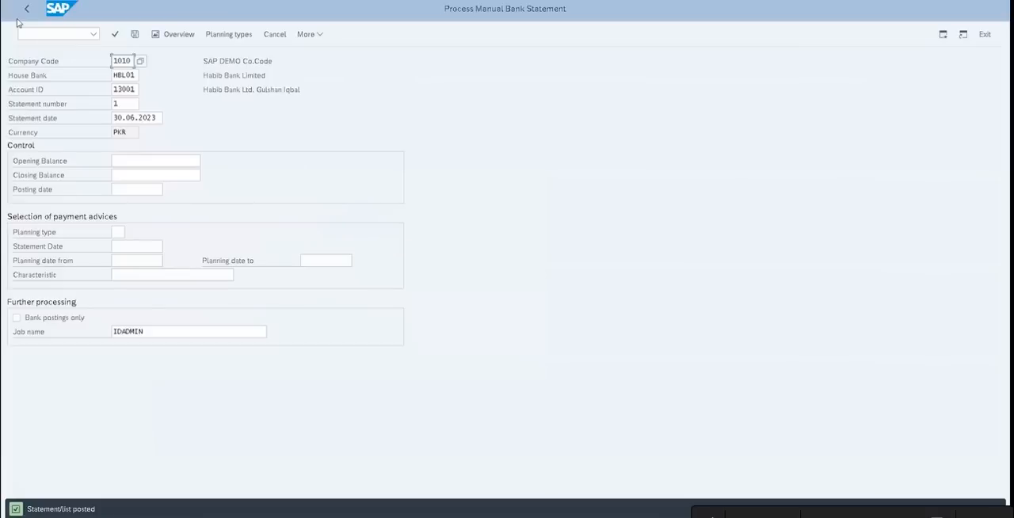
Leave the manual bank statement entry and start transaction FEBAN
click(25, 9)
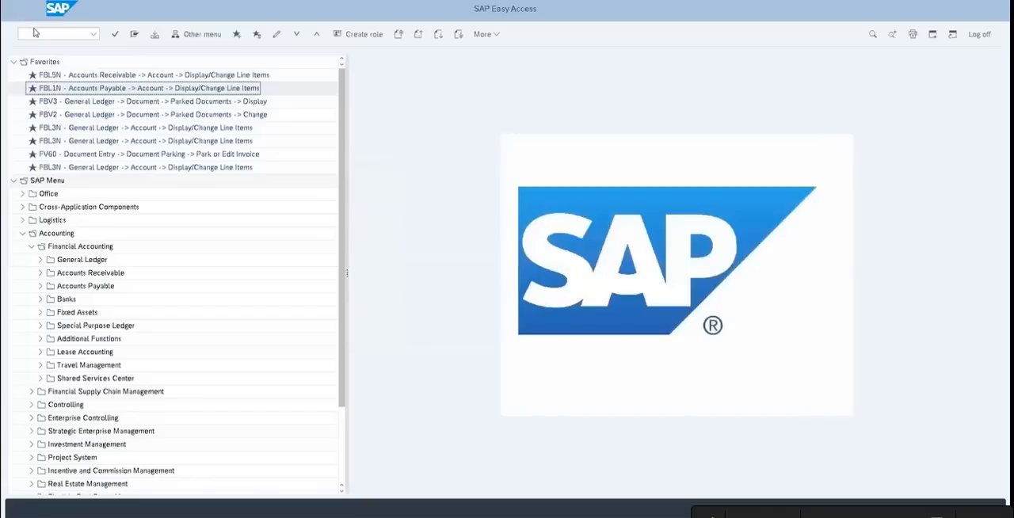
text(feban)
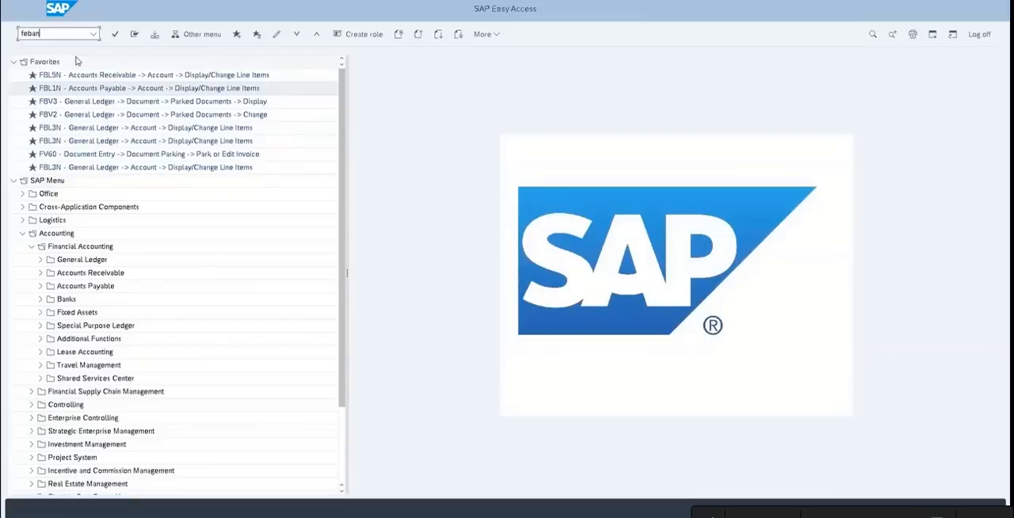
key(Return)
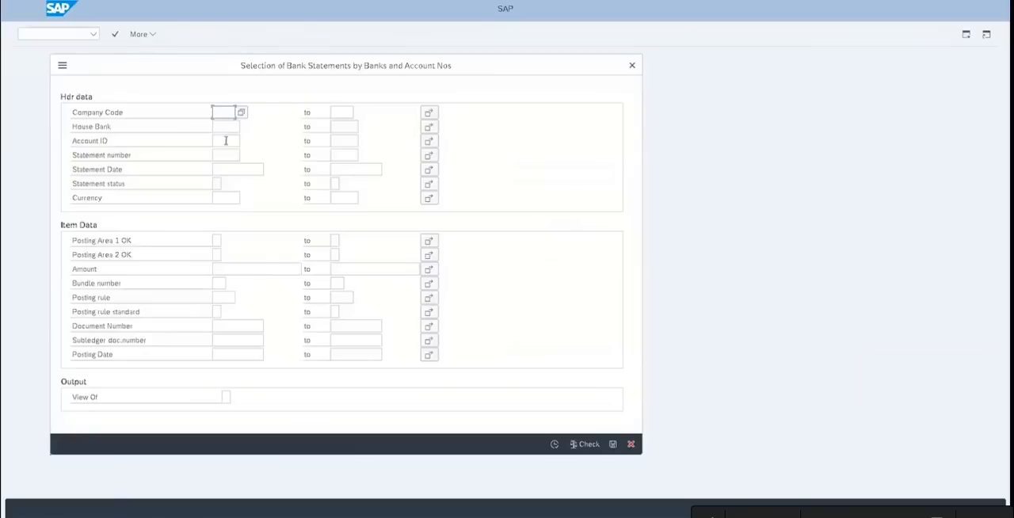
Retrieve statement number 1 for company code 1010, house bank HBL01 and account ID 13001
text(1010)
click(231, 128)
text(HBL01)
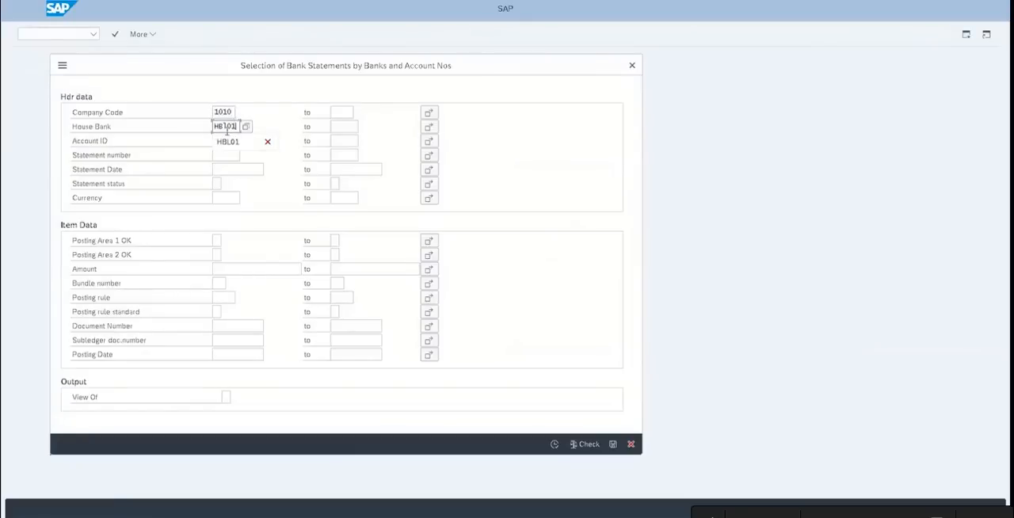
click(223, 140)
text(13001)
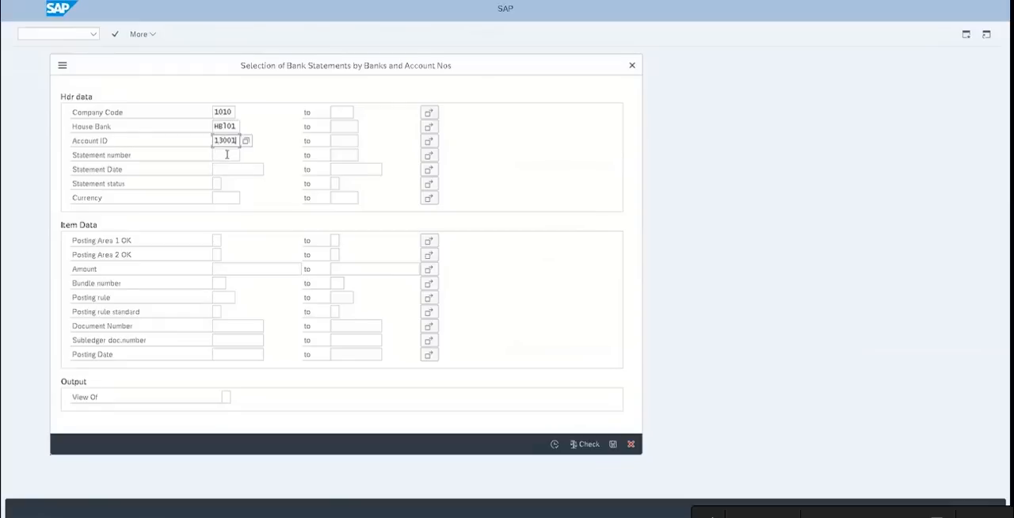
click(227, 155)
text(1)
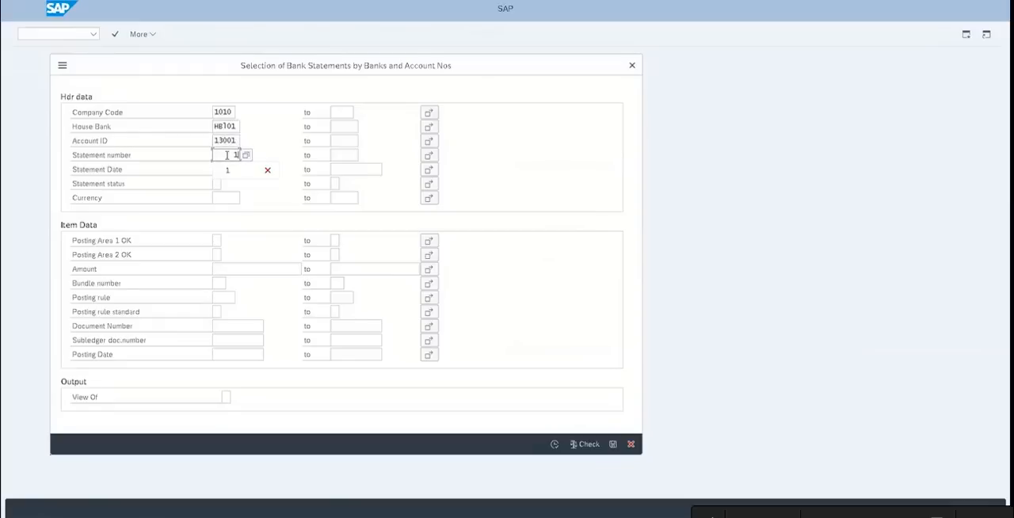
click(554, 445)
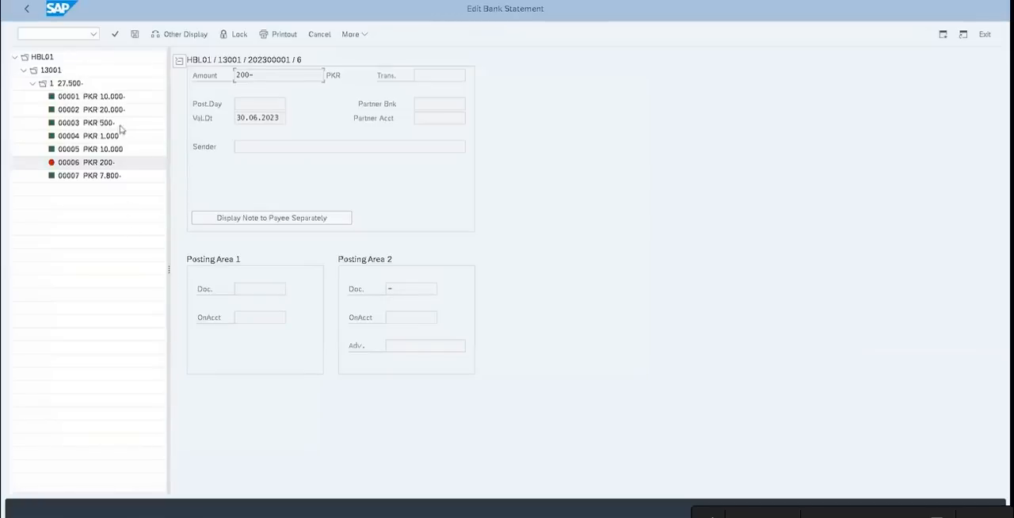
Post the unposted 200 bank charges item 00006, assigning it to cost center 102000
click(90, 163)
click(134, 35)
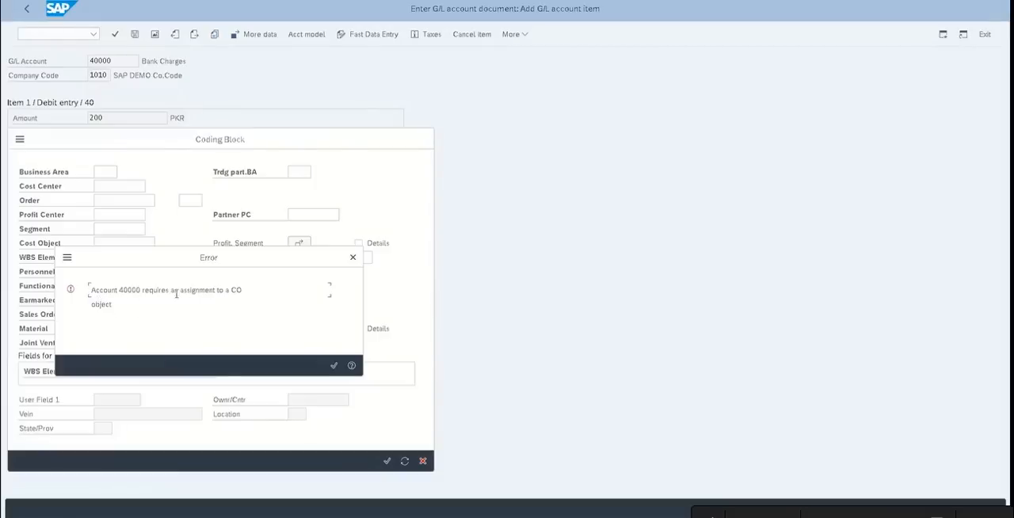
click(352, 258)
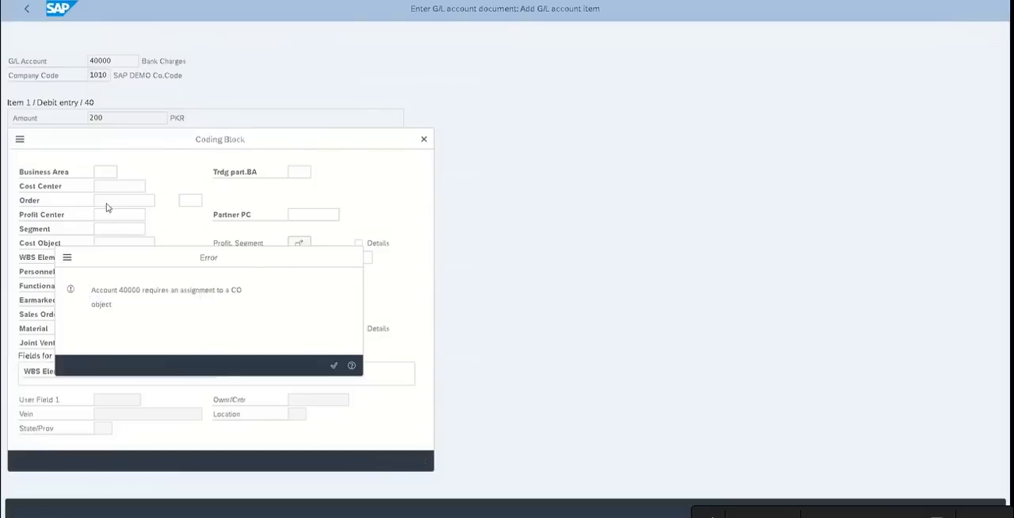
click(114, 187)
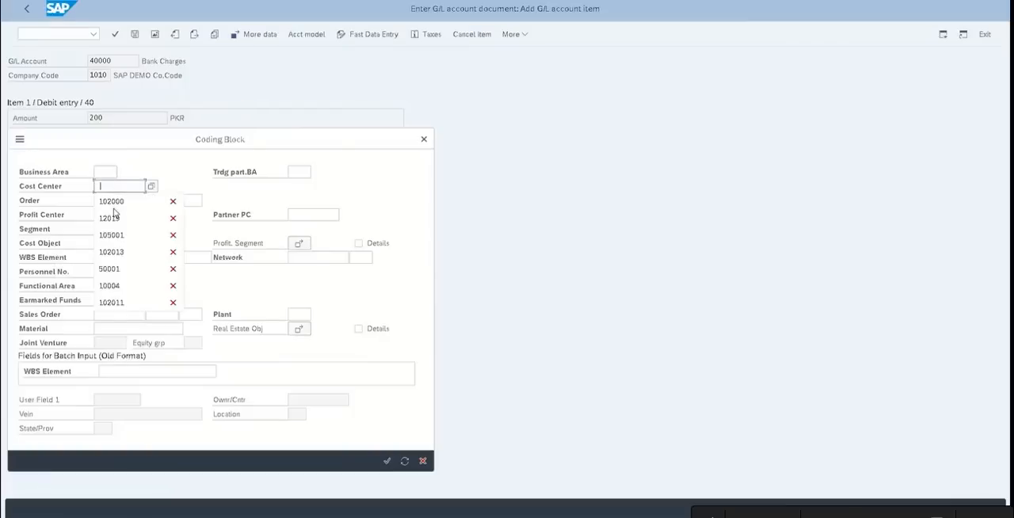
click(114, 207)
click(385, 462)
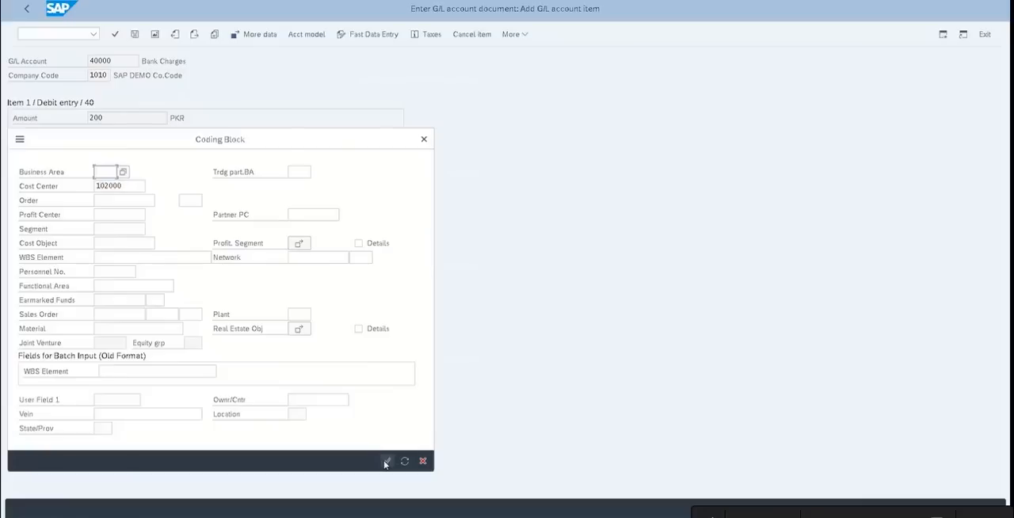
click(147, 258)
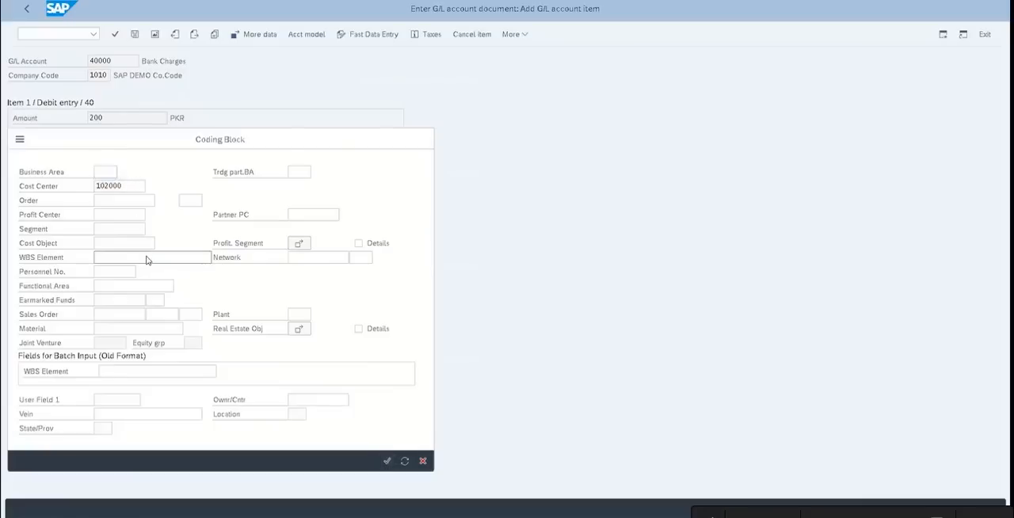
key(ctrl+s)
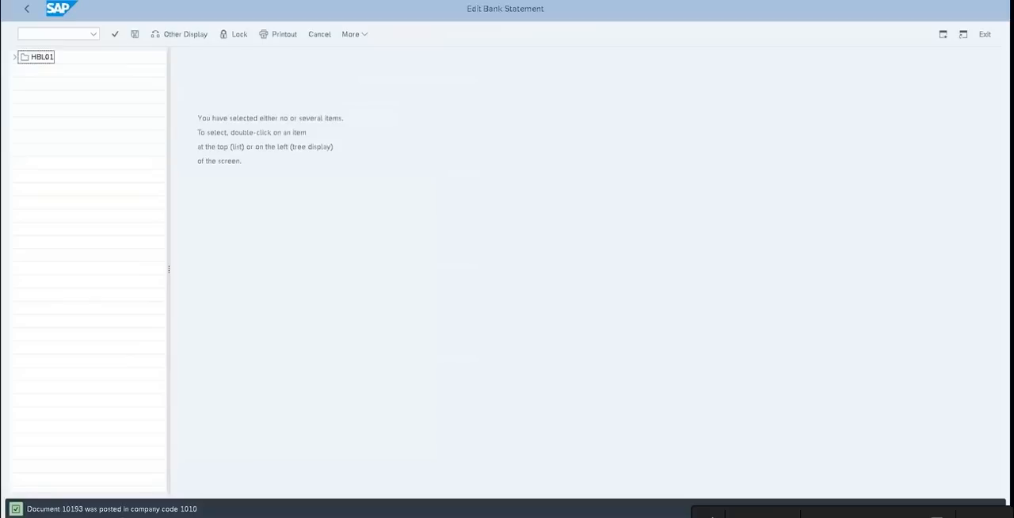
Expand house bank HBL01, account 13001 and statement 1 to check the status of every item
click(15, 57)
click(24, 70)
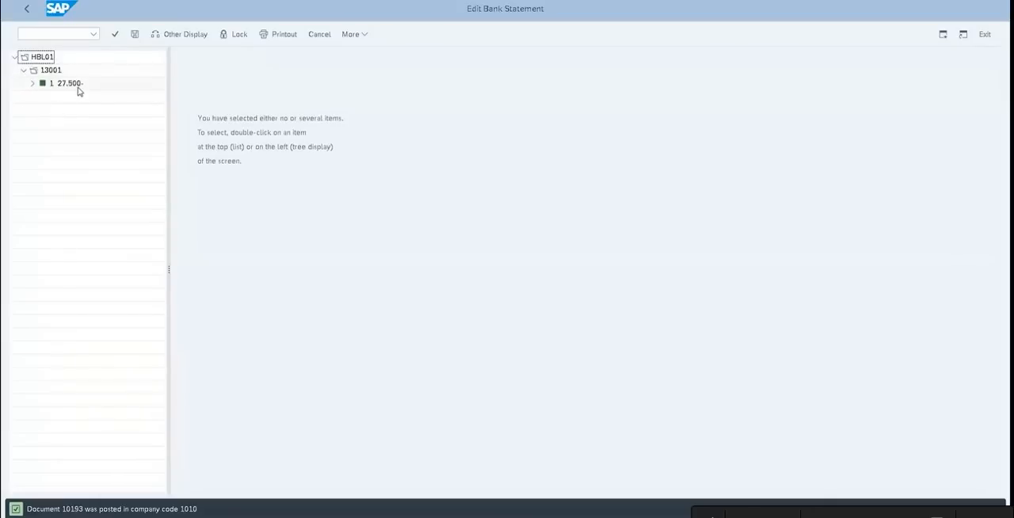
click(32, 83)
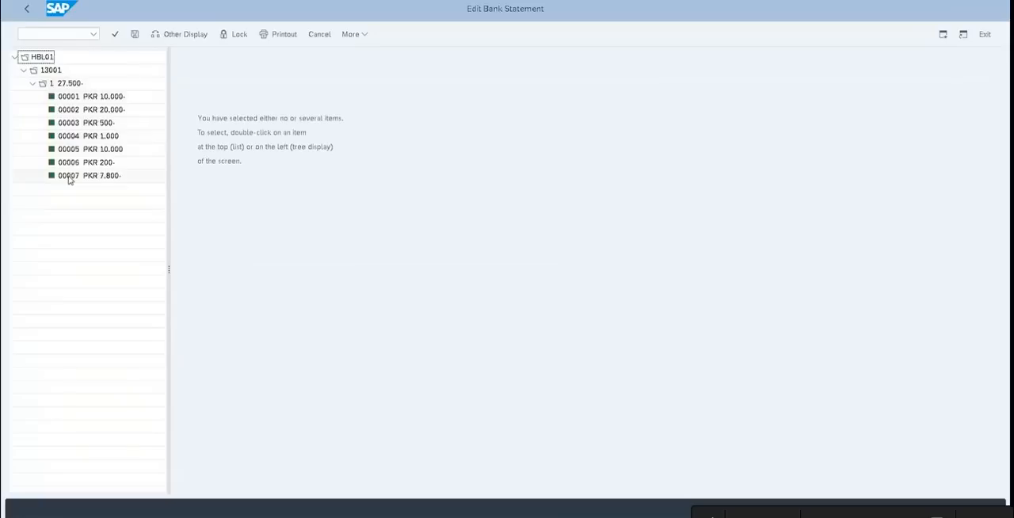
Start FBL3N for G/L account 50021, enter posting dates 01.06.2023 to 30.06.2023 and list the open items
click(29, 8)
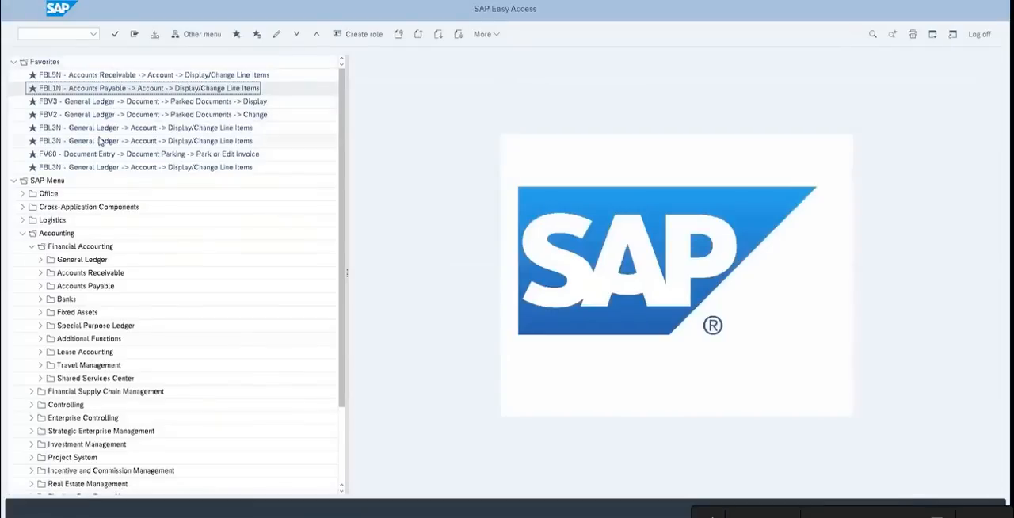
double_click(99, 140)
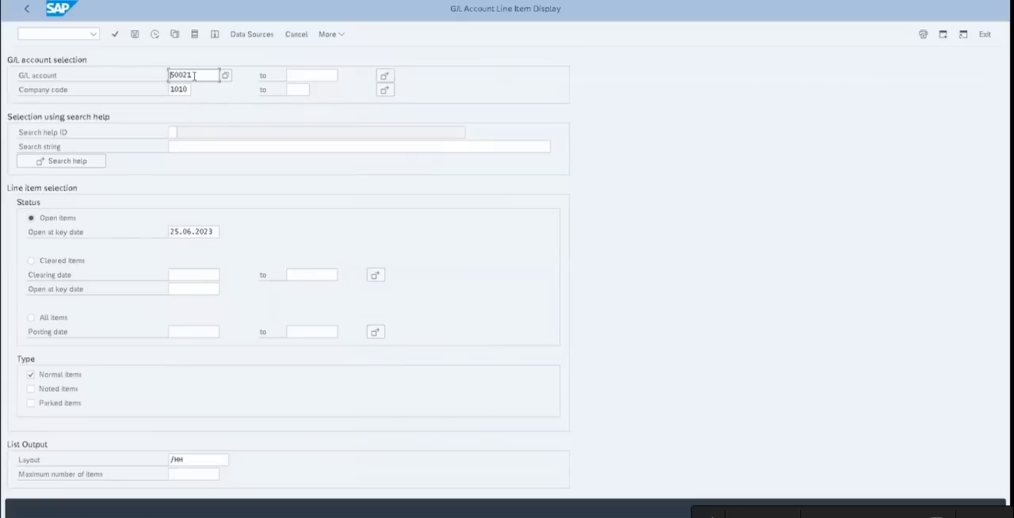
click(197, 330)
text(01.06.2023)
key(Tab)
text(30.06.2023)
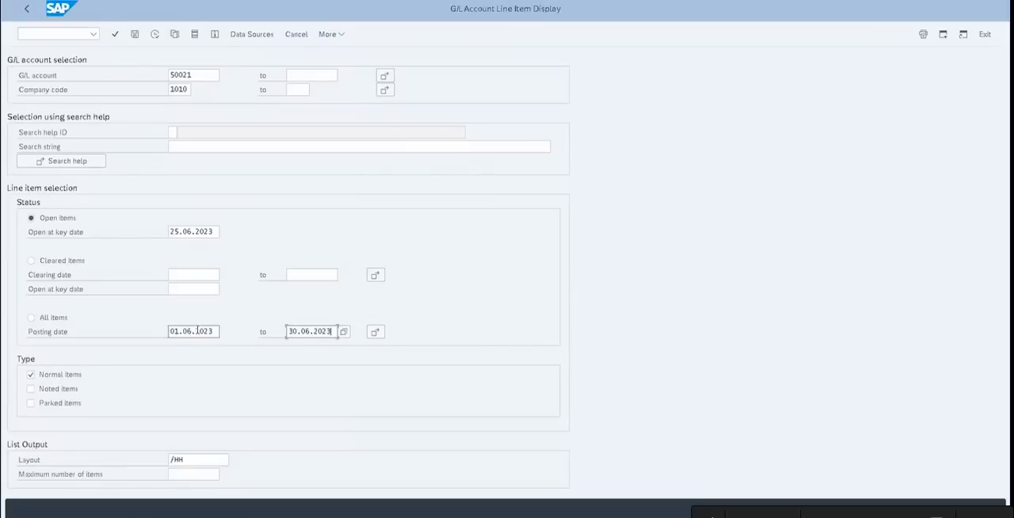
click(154, 36)
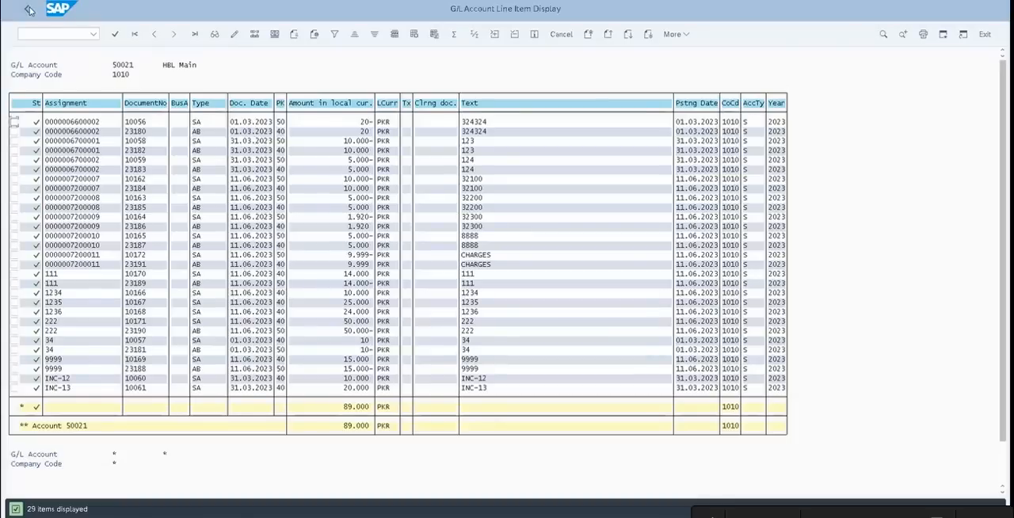
Try to filter the open items list by document date 30.06.2023, and return to the selection
click(252, 105)
click(335, 37)
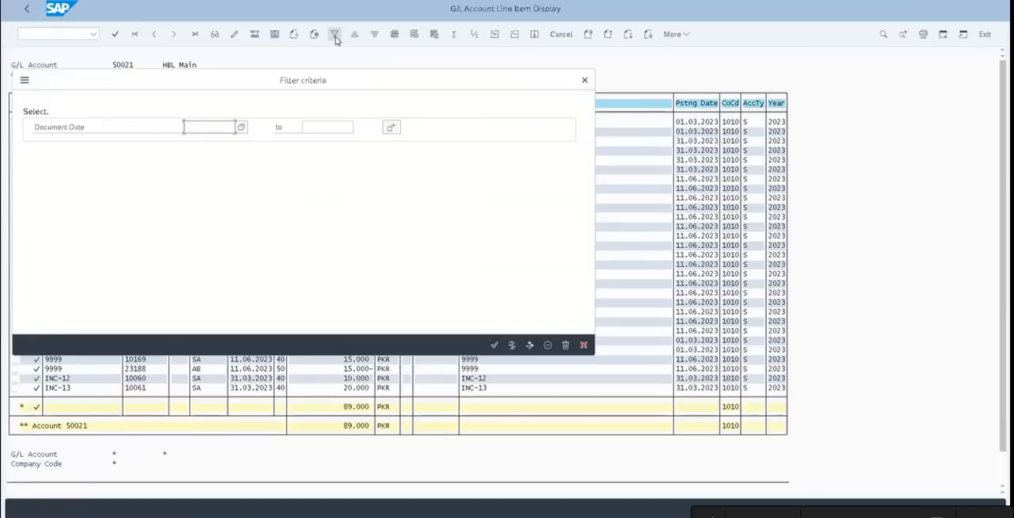
text(30.06.2023)
key(Return)
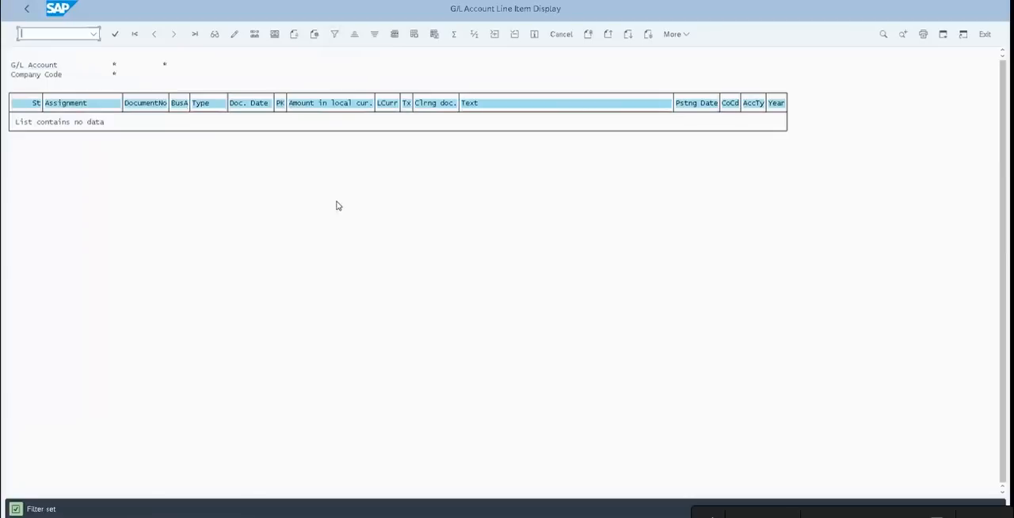
click(27, 9)
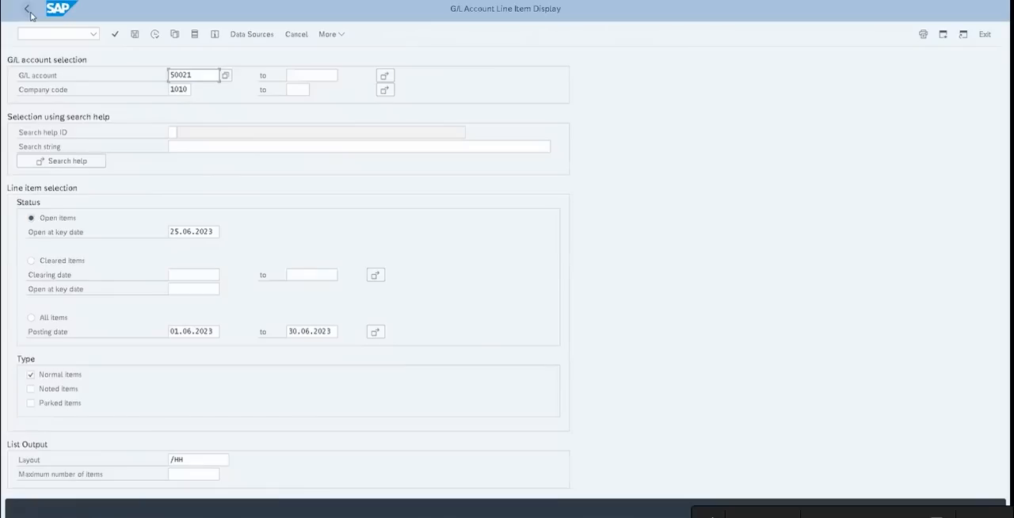
List all items of G/L account 50021 and filter them to document date 30.06.2023
click(53, 320)
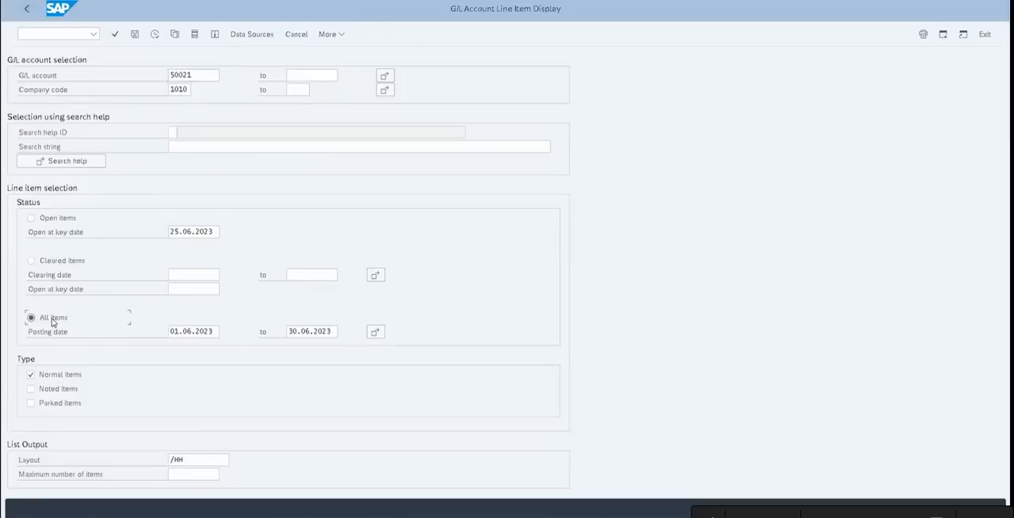
click(157, 40)
click(154, 37)
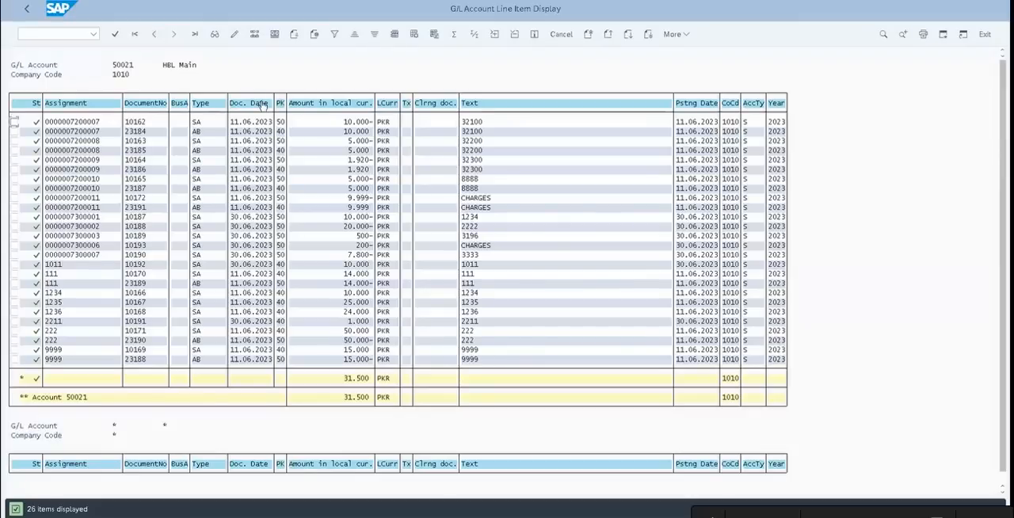
click(335, 36)
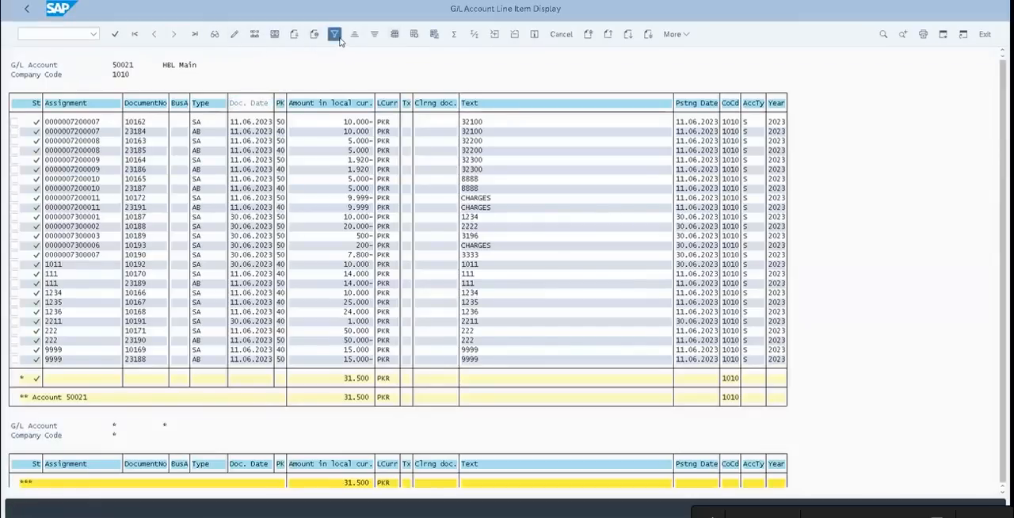
key(Down)
key(Return)
key(Return)
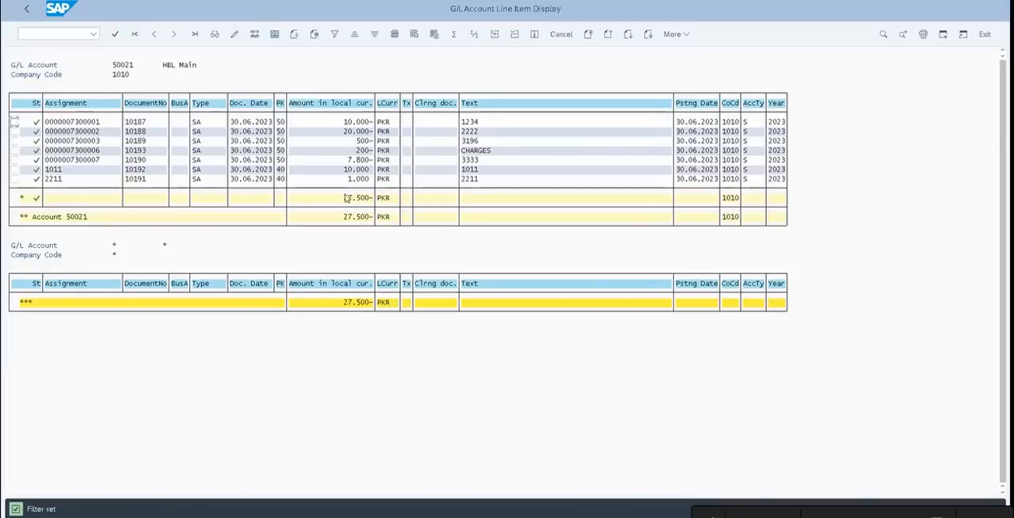
Examine the full document behind the 10.000- line item with text 1234, and return to the line item selection
double_click(341, 125)
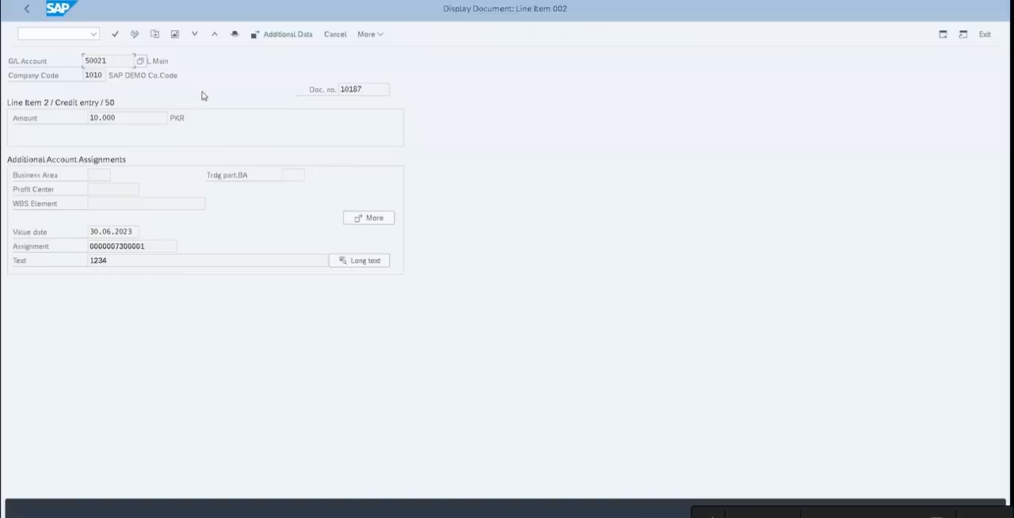
click(174, 35)
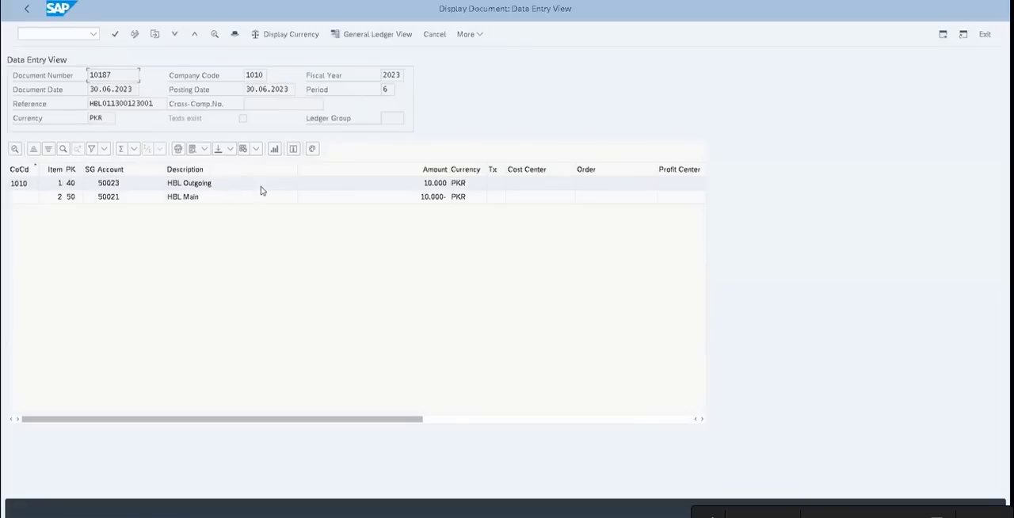
click(368, 196)
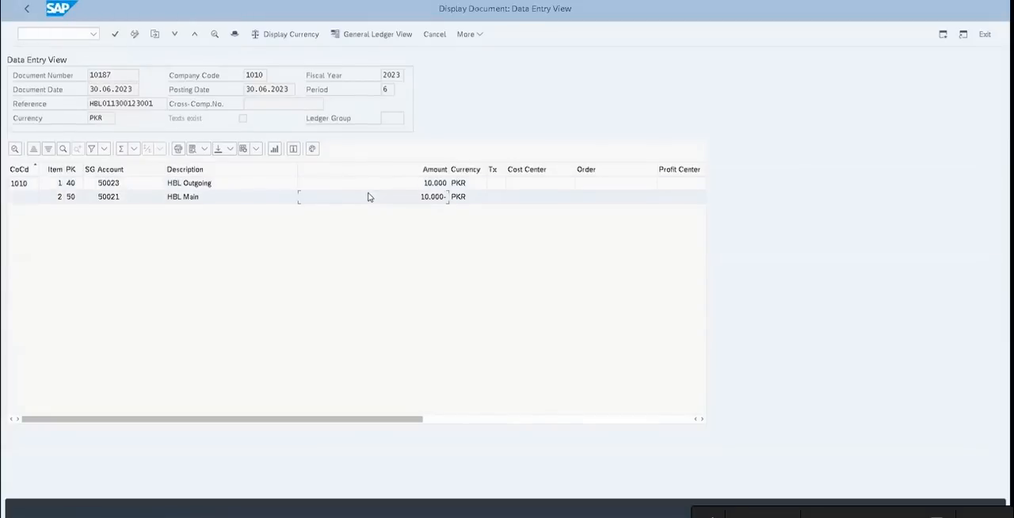
key(F3)
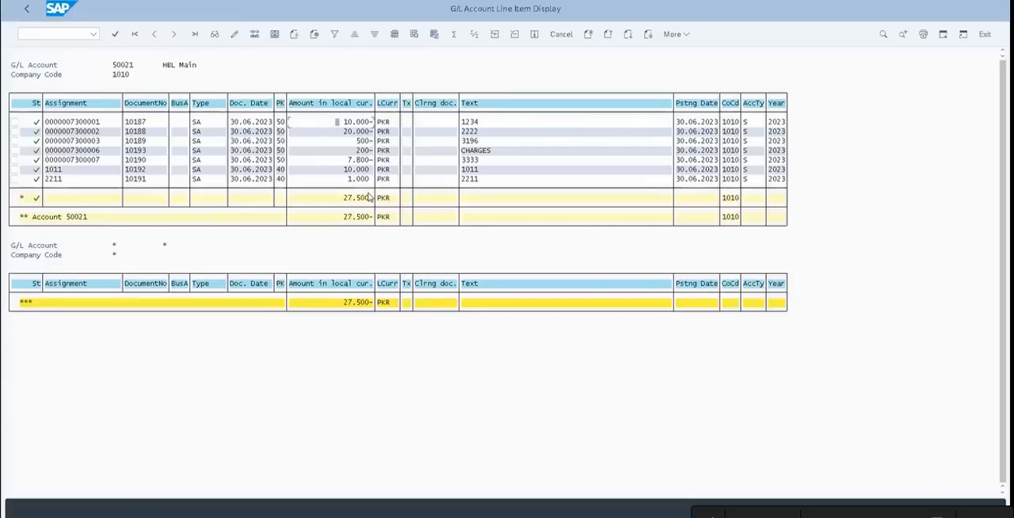
key(F3)
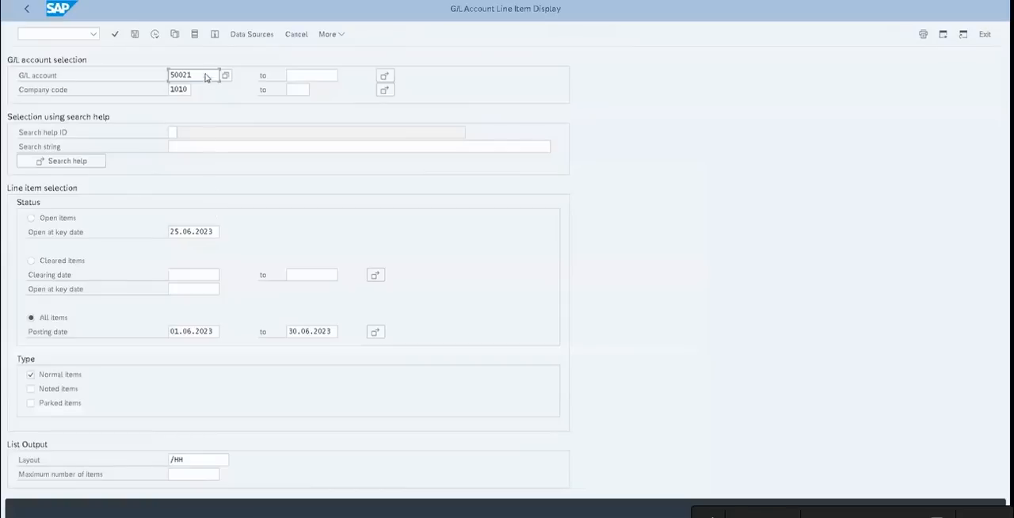
List the open items of G/L accounts 50022 to 50023 in company code 1010 and examine them down to the totals
click(206, 75)
key(BackSpace)
click(325, 75)
text(50023)
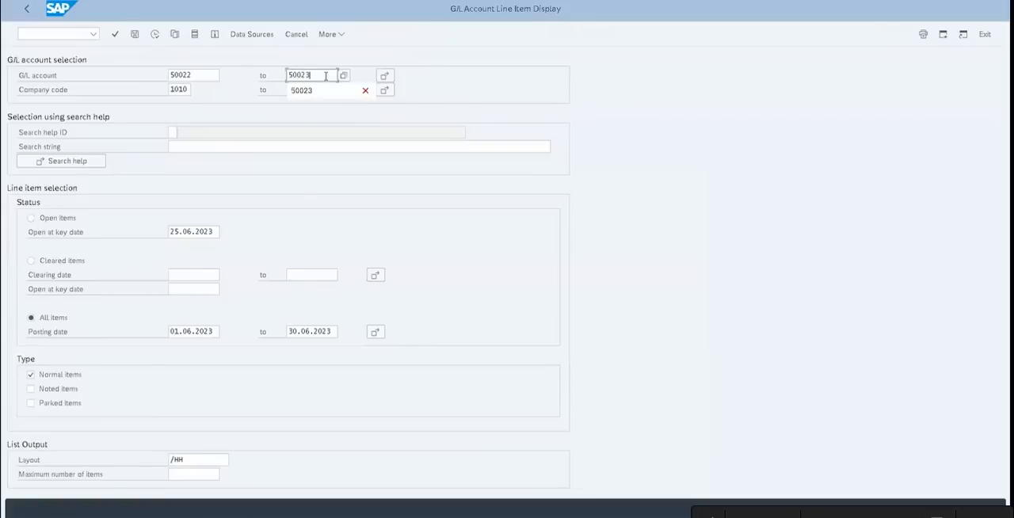
click(64, 220)
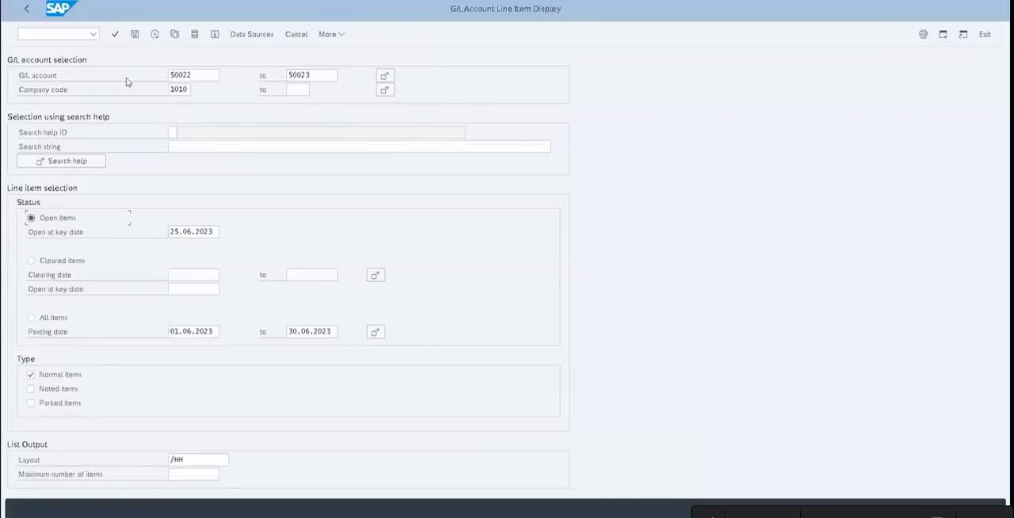
click(155, 40)
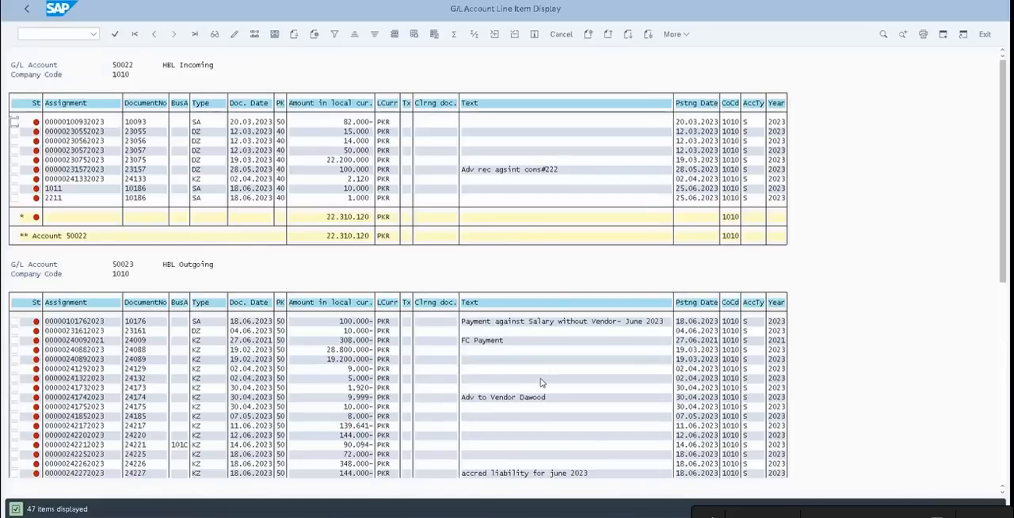
click(995, 441)
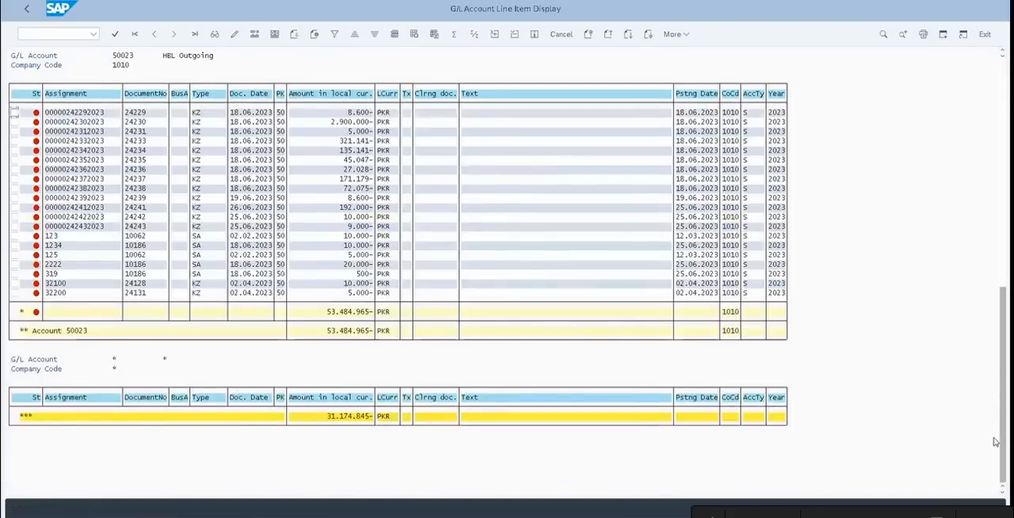